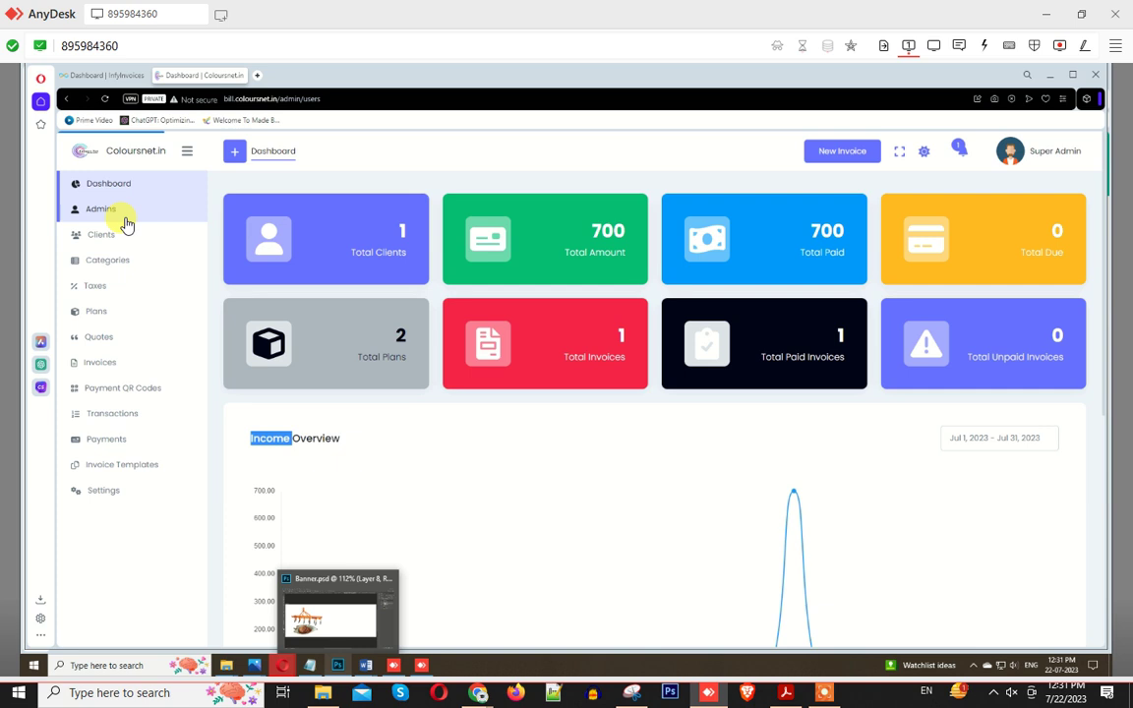
Step: Peek at the Admins page, then return to the Dashboard and inspect the Income Overview chart
{"action": "left_click", "coordinate": [122, 219]}
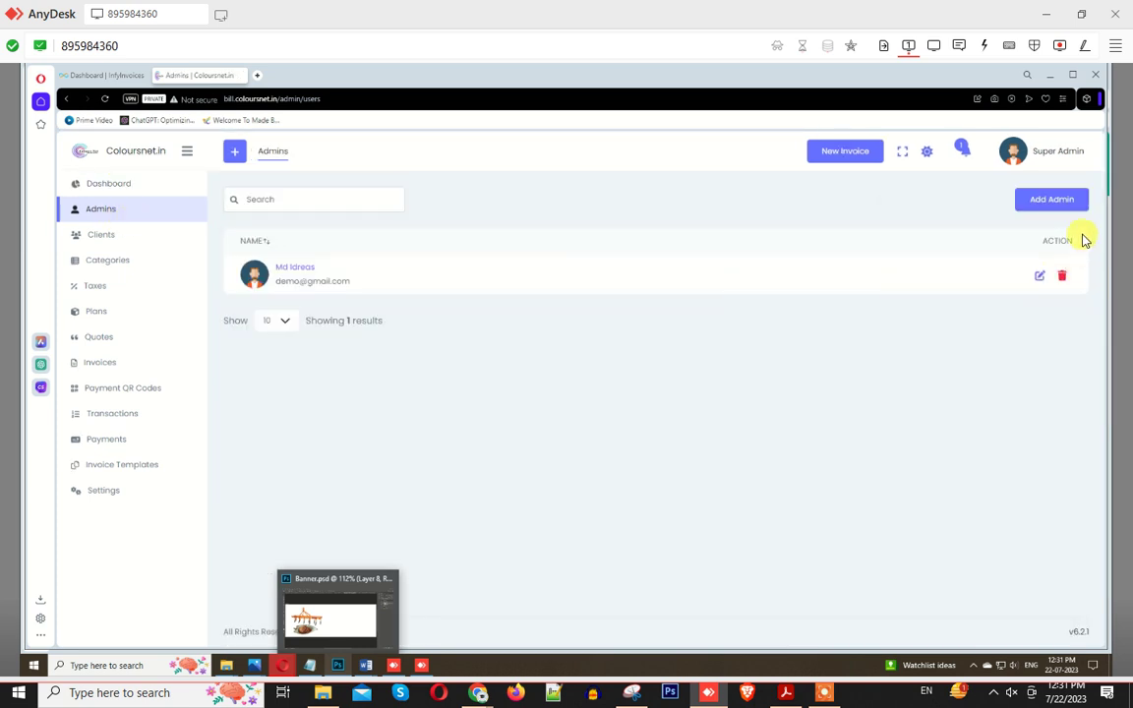
{"action": "left_click", "coordinate": [112, 184]}
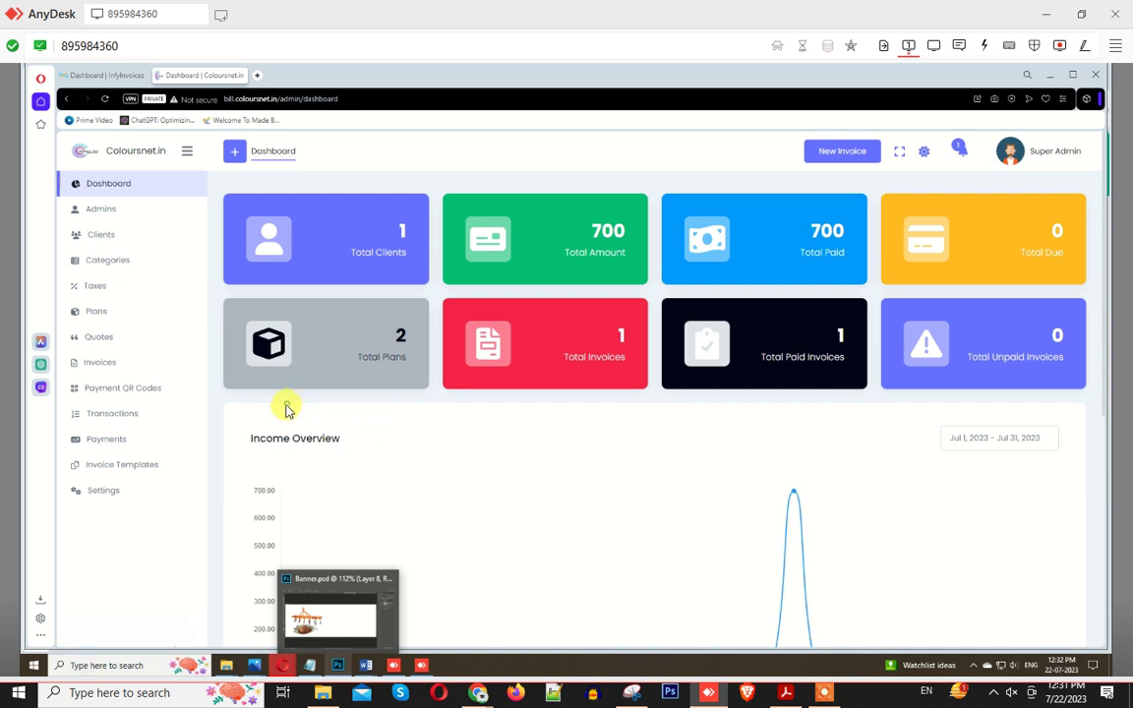
{"action": "left_click_drag", "start_coordinate": [285, 405], "coordinate": [290, 411]}
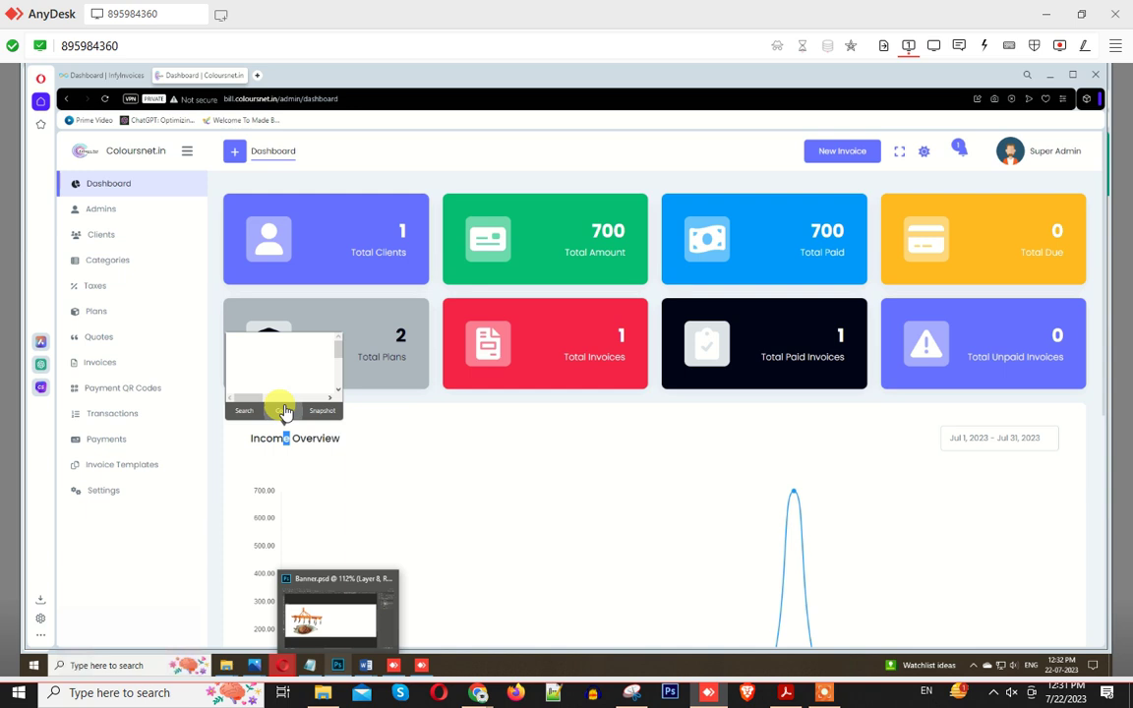
{"action": "left_click", "coordinate": [376, 402]}
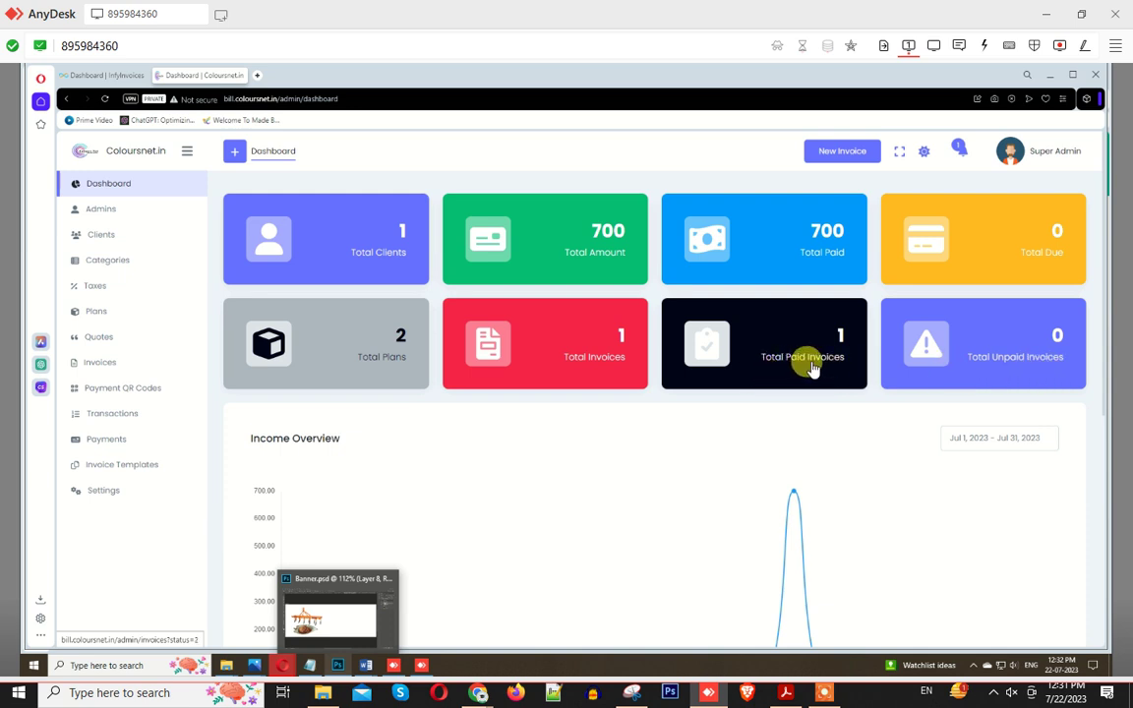
Step: Scroll down to review the Payment Overview and Invoices Overview charts
{"action": "scroll", "coordinate": [440, 435], "scroll_direction": "down", "scroll_amount": 1}
{"action": "scroll", "coordinate": [441, 436], "scroll_direction": "down", "scroll_amount": 3}
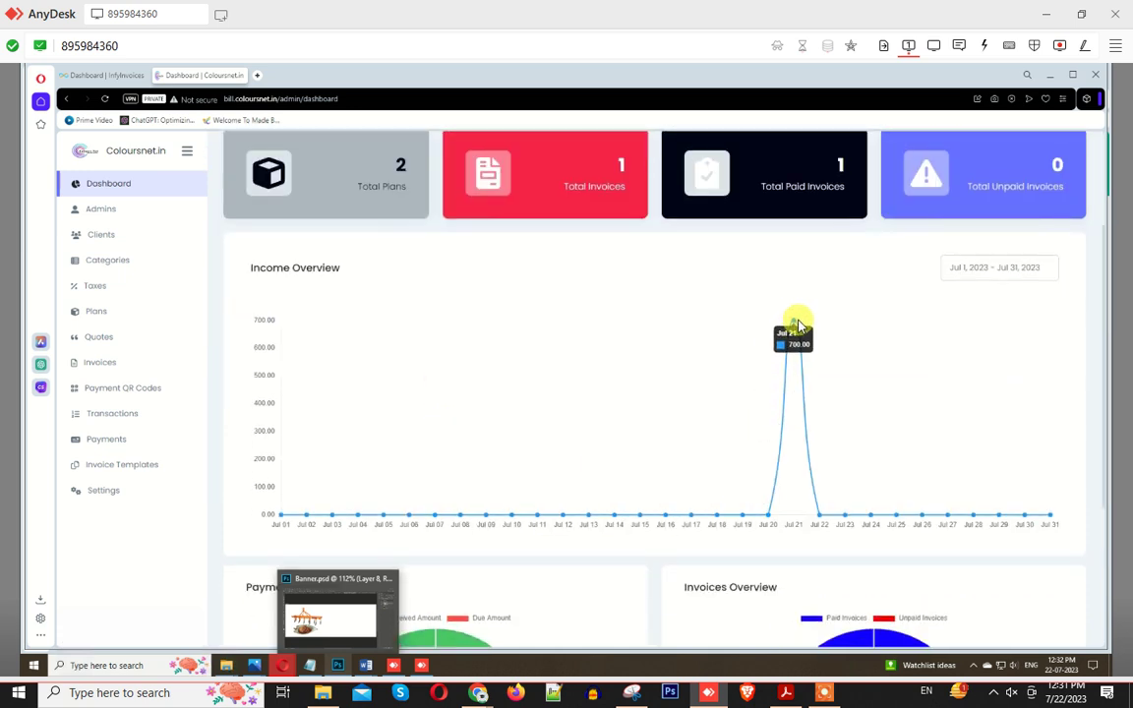
{"action": "scroll", "coordinate": [870, 332], "scroll_direction": "down", "scroll_amount": 3}
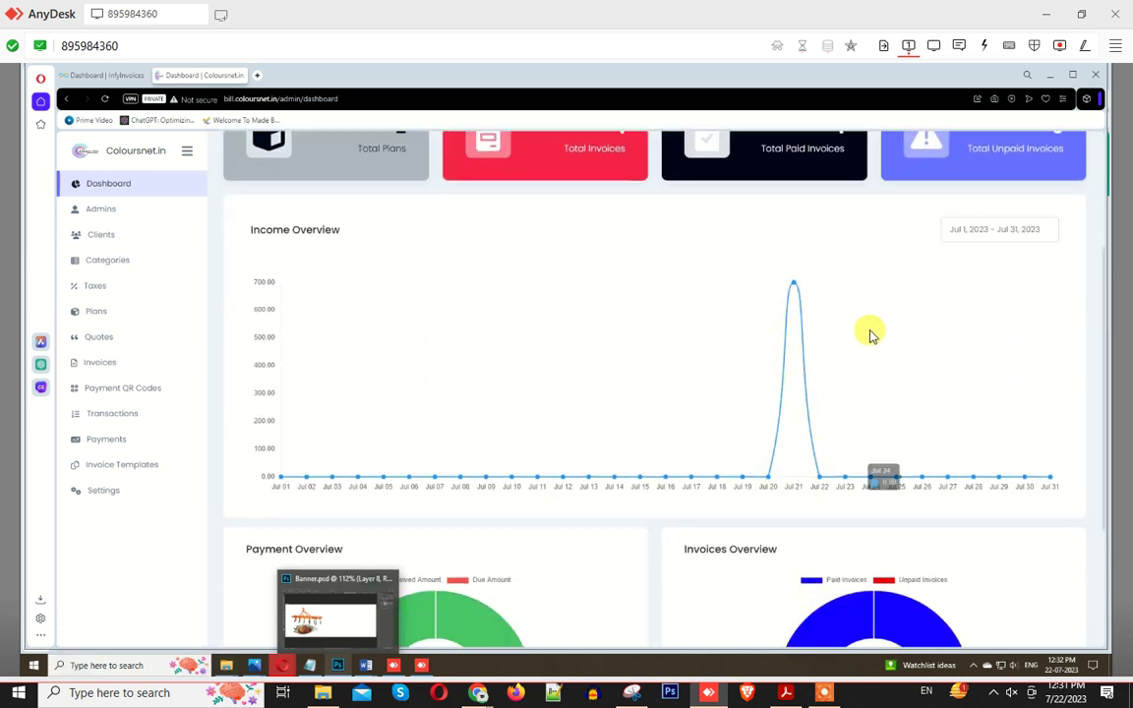
{"action": "scroll", "coordinate": [868, 339], "scroll_direction": "down", "scroll_amount": 1}
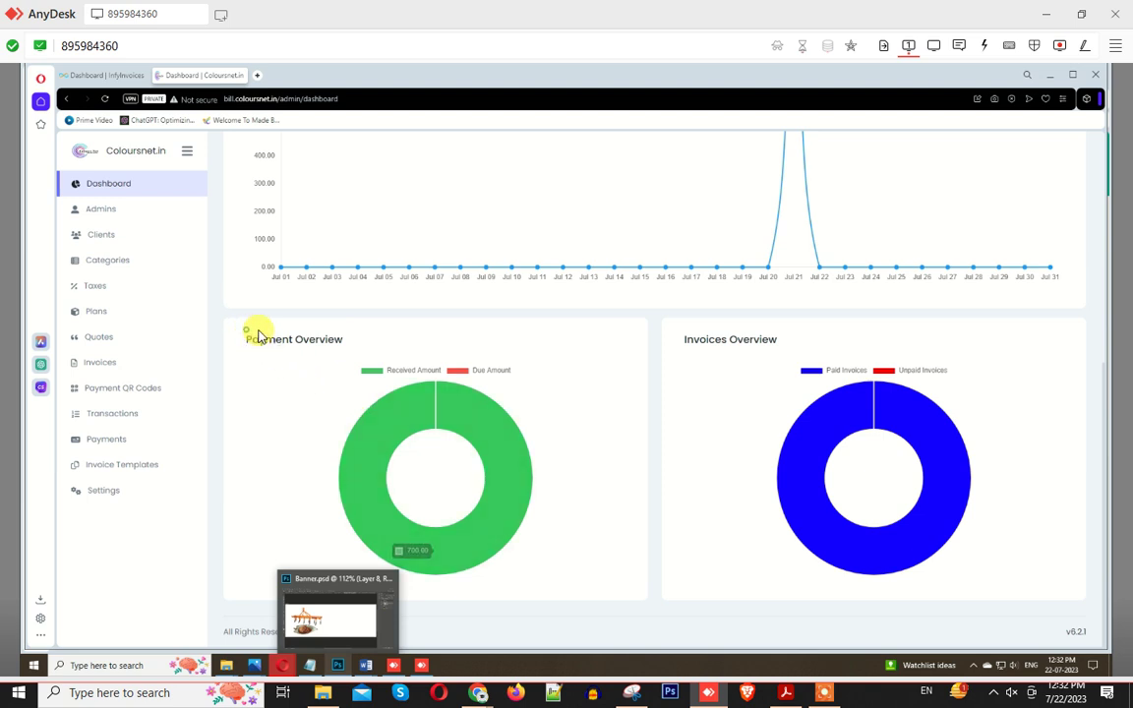
{"action": "left_click_drag", "start_coordinate": [246, 340], "coordinate": [342, 340]}
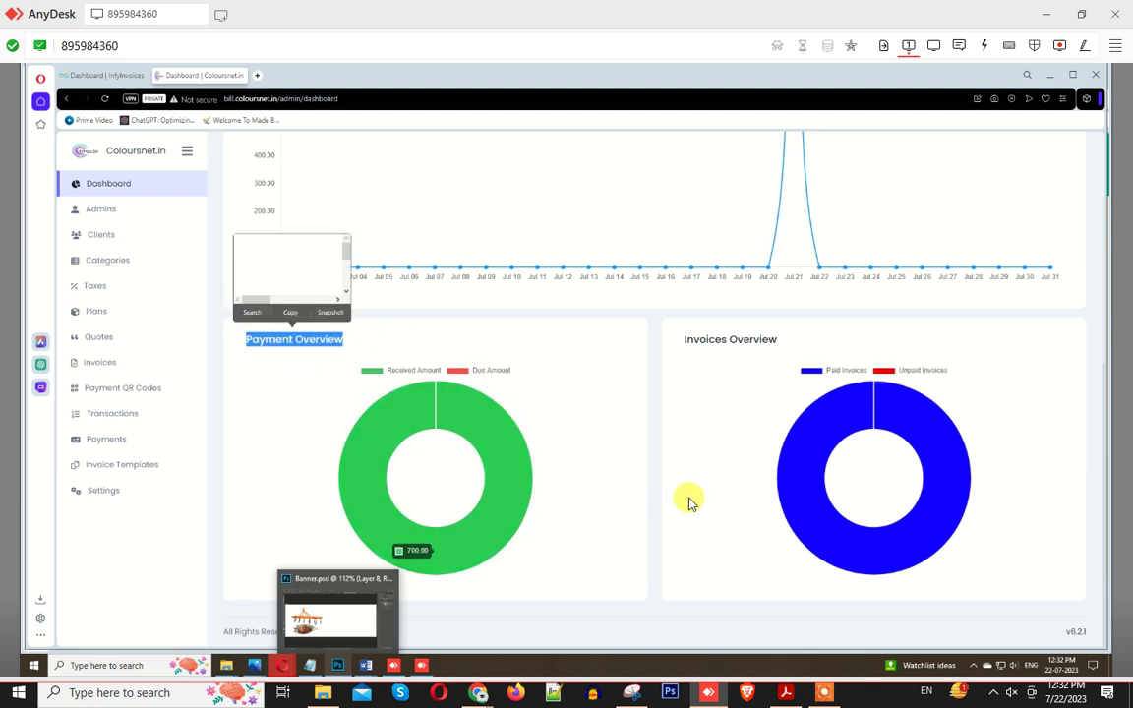
{"action": "left_click_drag", "start_coordinate": [680, 340], "coordinate": [794, 341]}
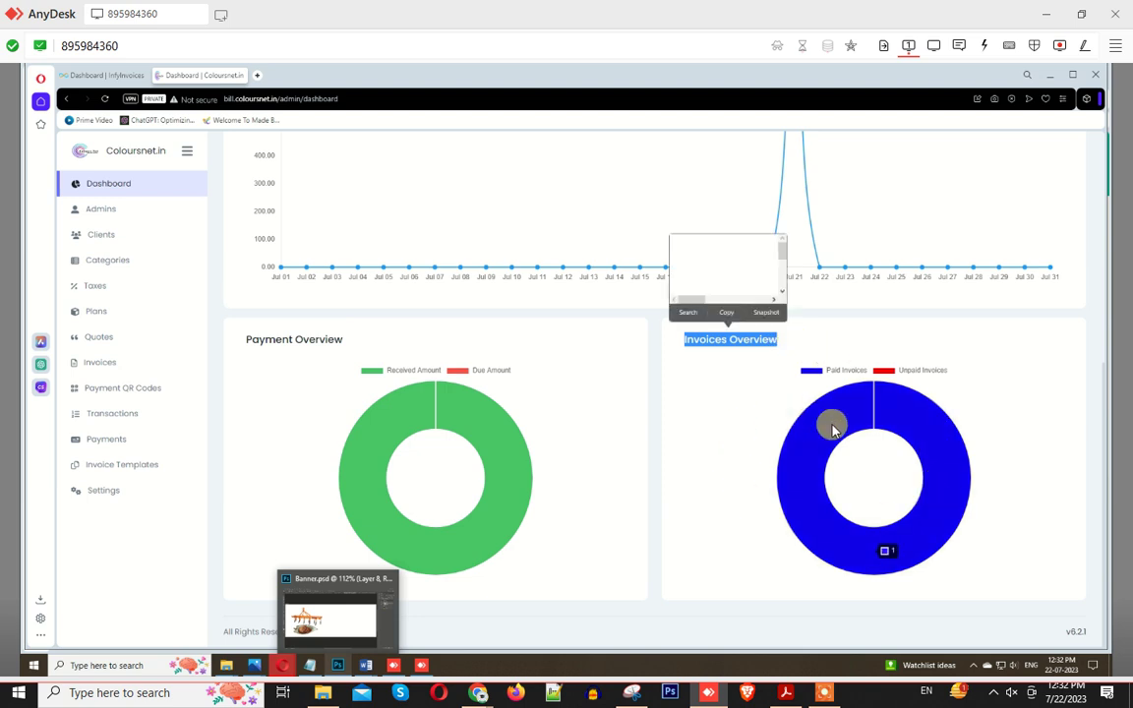
{"action": "mouse_move", "coordinate": [882, 398]}
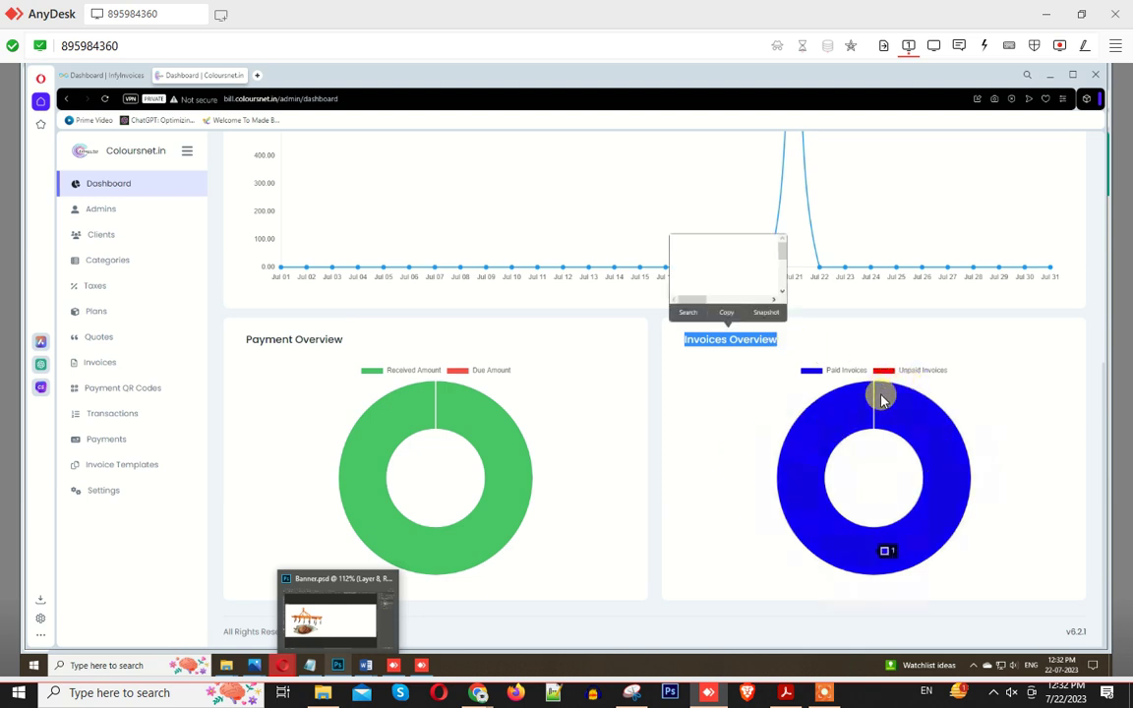
Step: Bring up the Admins list showing the single admin account
{"action": "scroll", "coordinate": [875, 409], "scroll_direction": "up", "scroll_amount": 2}
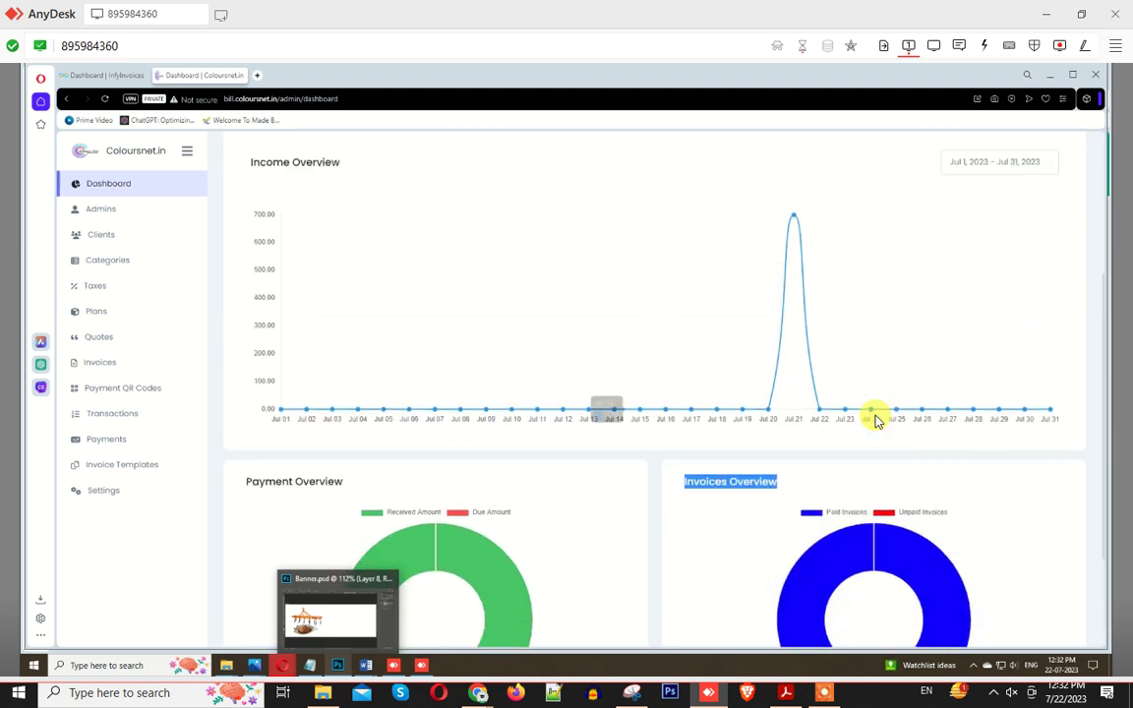
{"action": "scroll", "coordinate": [425, 396], "scroll_direction": "down", "scroll_amount": 2}
{"action": "scroll", "coordinate": [425, 396], "scroll_direction": "up", "scroll_amount": 5}
{"action": "left_click", "coordinate": [94, 214]}
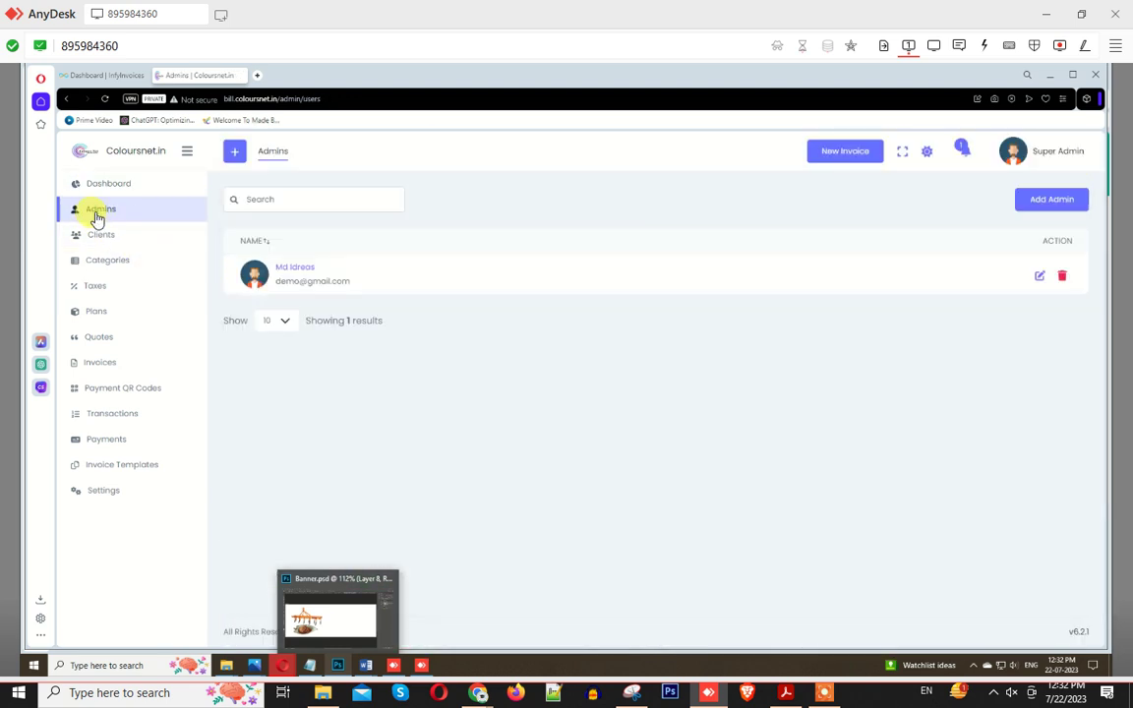
Step: Inspect the blank Add Admin form's Email and Password fields without saving, then show the Clients list
{"action": "left_click", "coordinate": [1033, 209]}
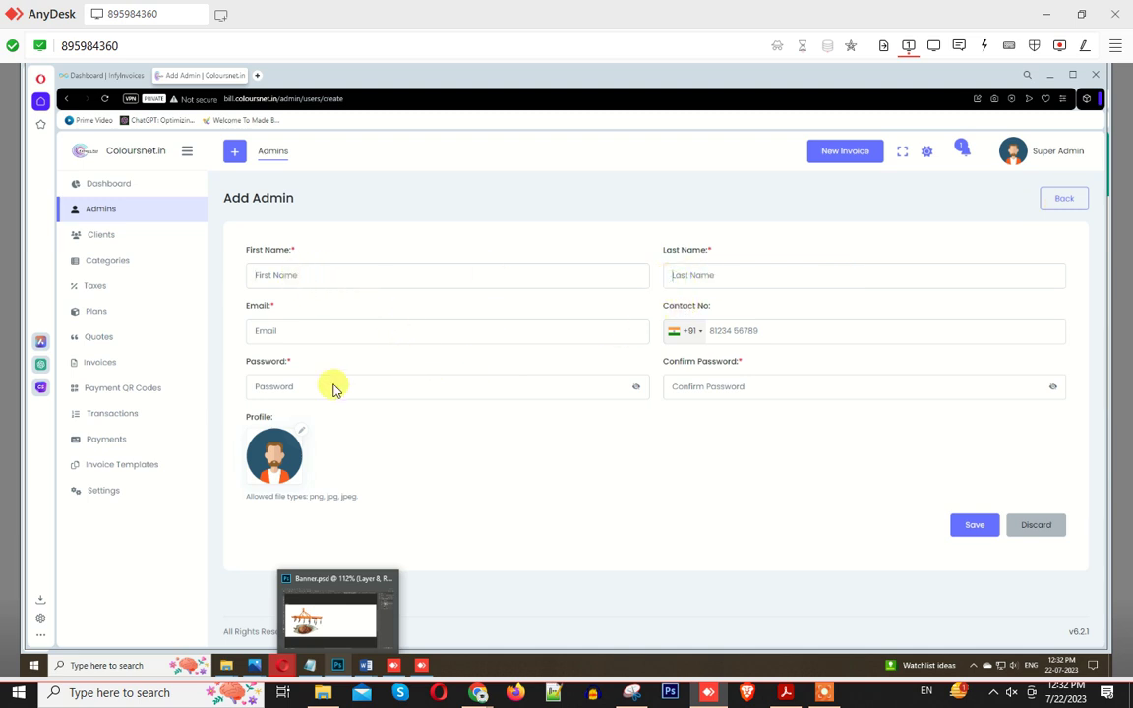
{"action": "left_click", "coordinate": [312, 332]}
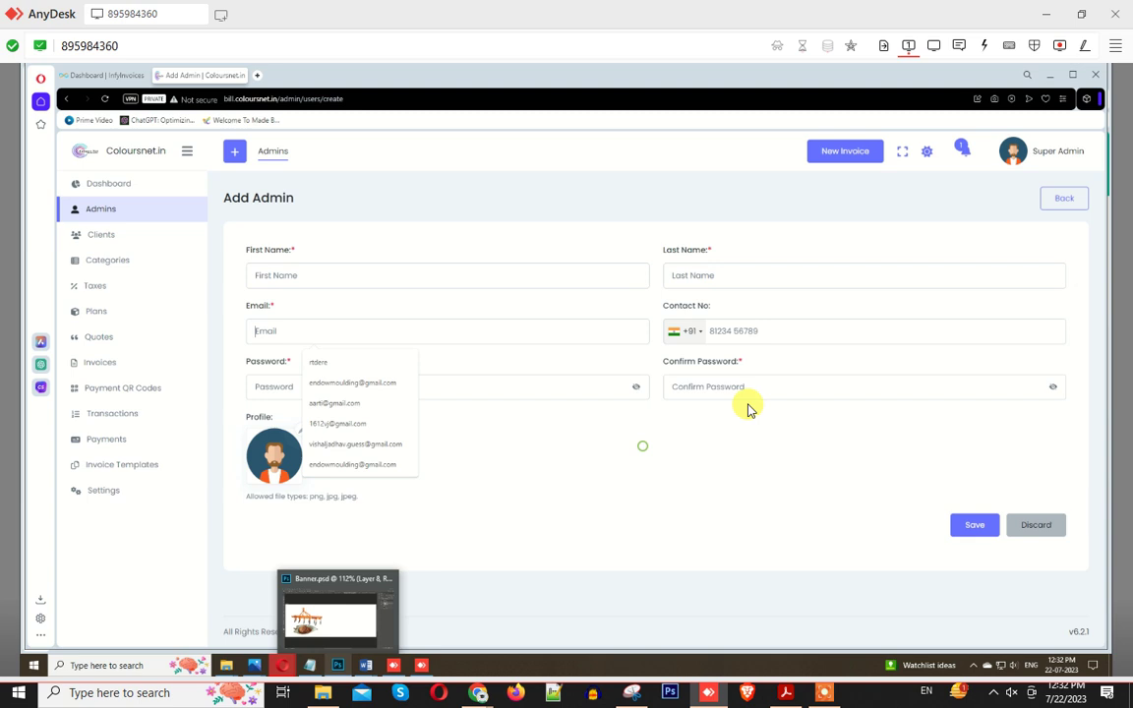
{"action": "left_click", "coordinate": [418, 388]}
{"action": "left_click", "coordinate": [977, 531]}
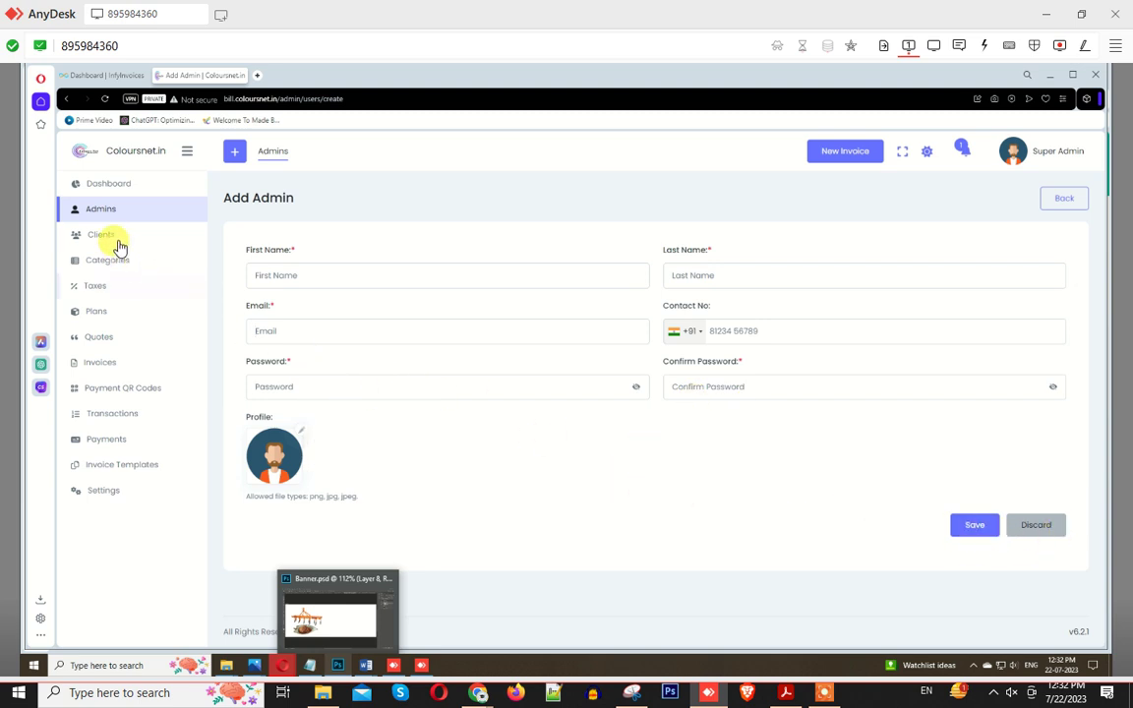
{"action": "left_click", "coordinate": [117, 244]}
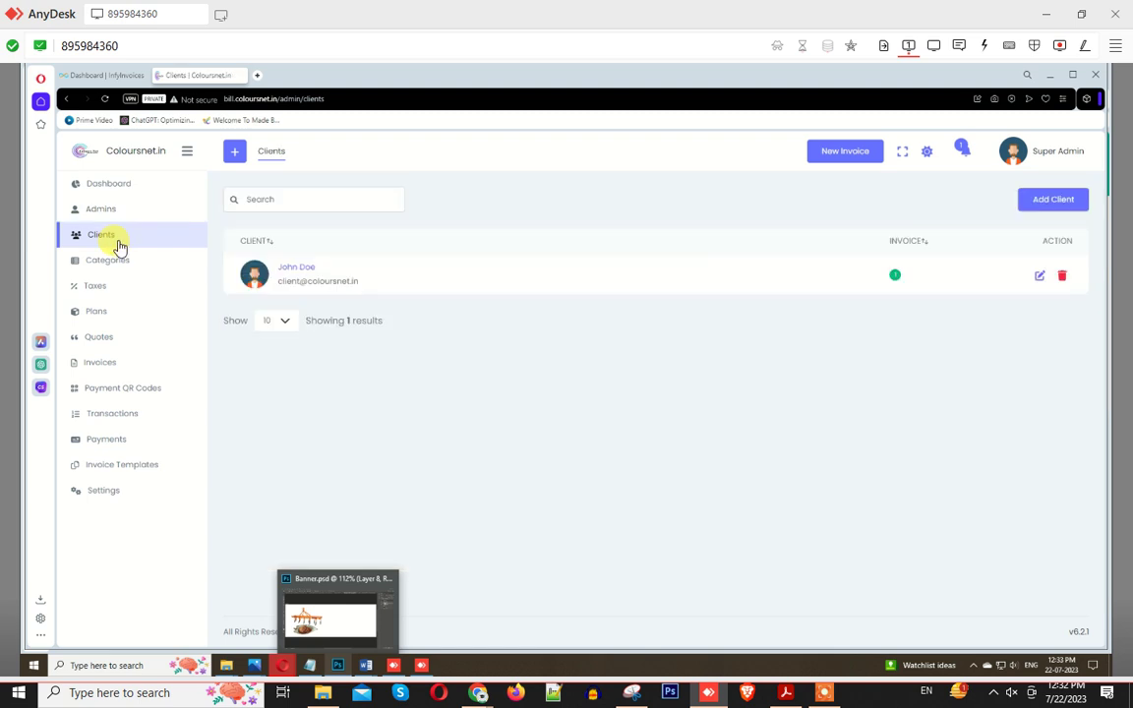
Step: Open an Add Client form and try its Email and Password fields
{"action": "left_click", "coordinate": [1064, 208]}
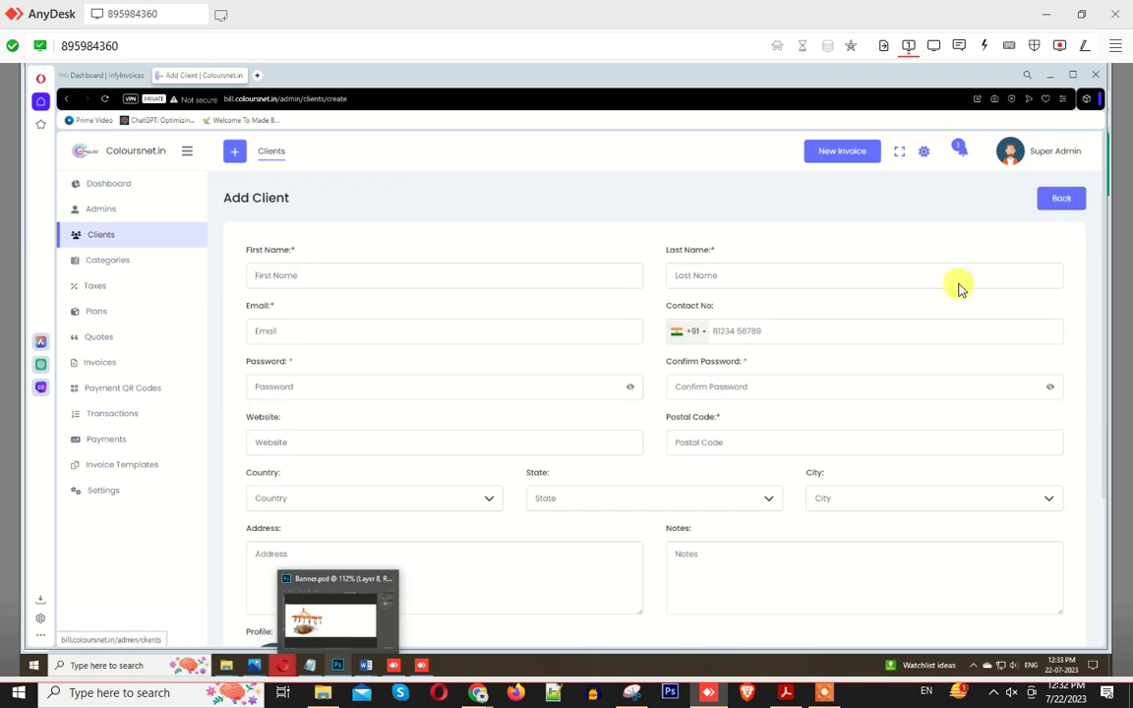
{"action": "left_click", "coordinate": [297, 340]}
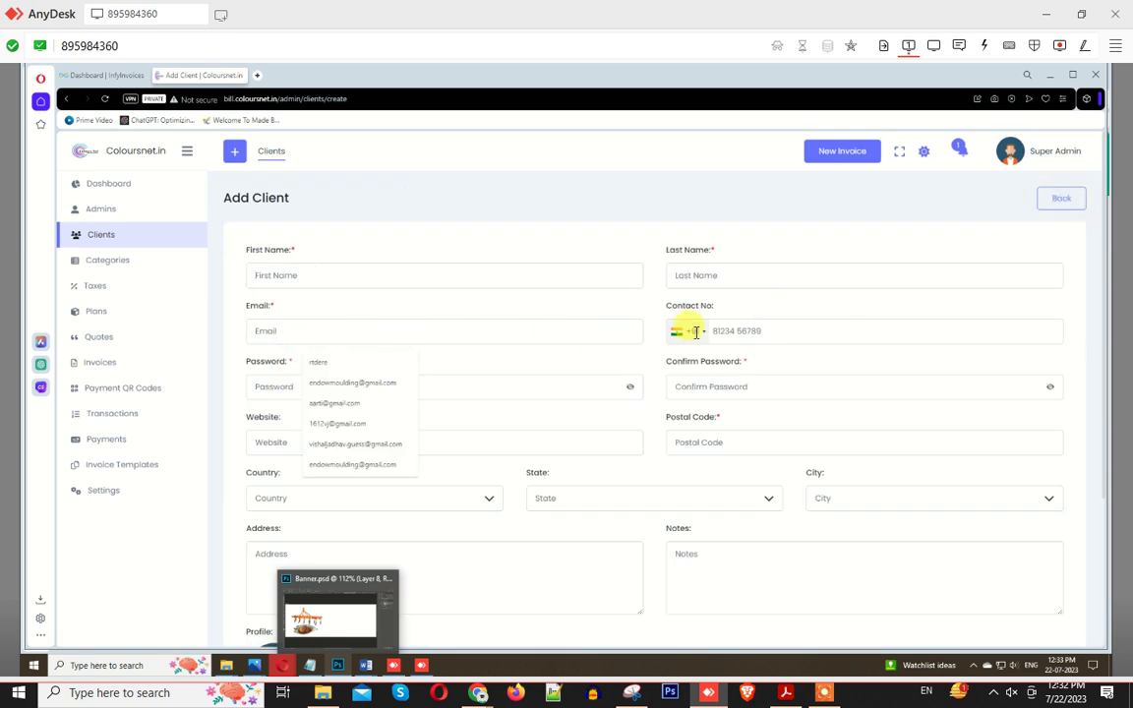
{"action": "left_click", "coordinate": [357, 383]}
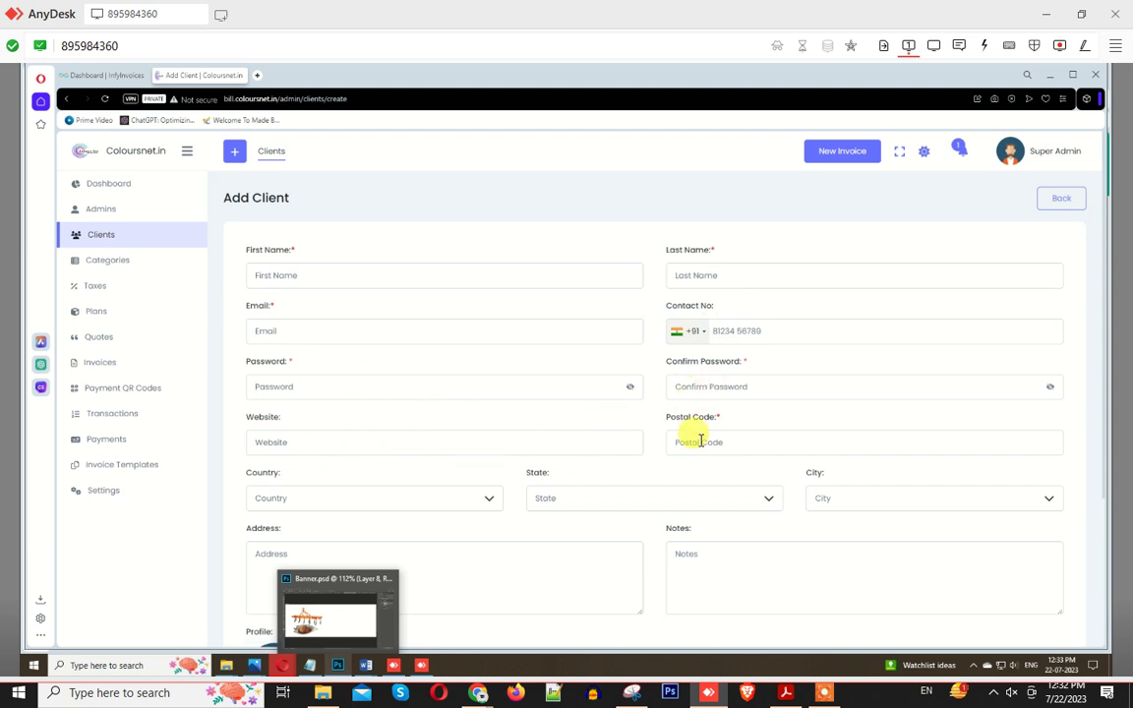
{"action": "scroll", "coordinate": [698, 439], "scroll_direction": "down", "scroll_amount": 1}
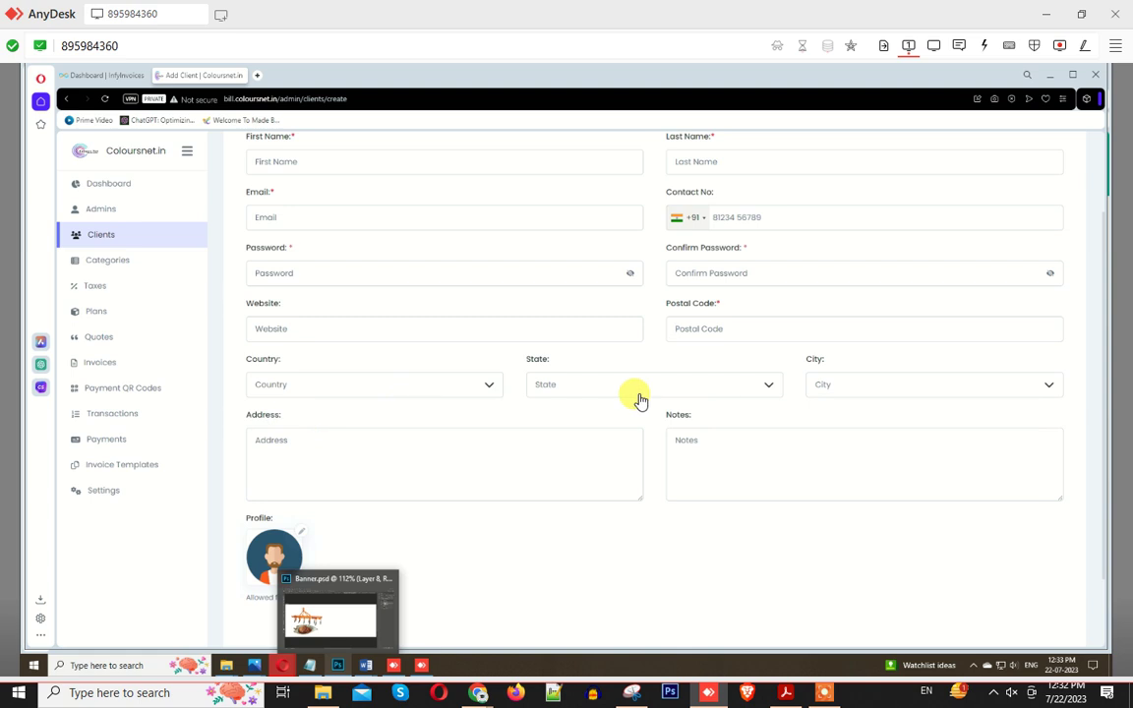
{"action": "scroll", "coordinate": [341, 442], "scroll_direction": "down", "scroll_amount": 1}
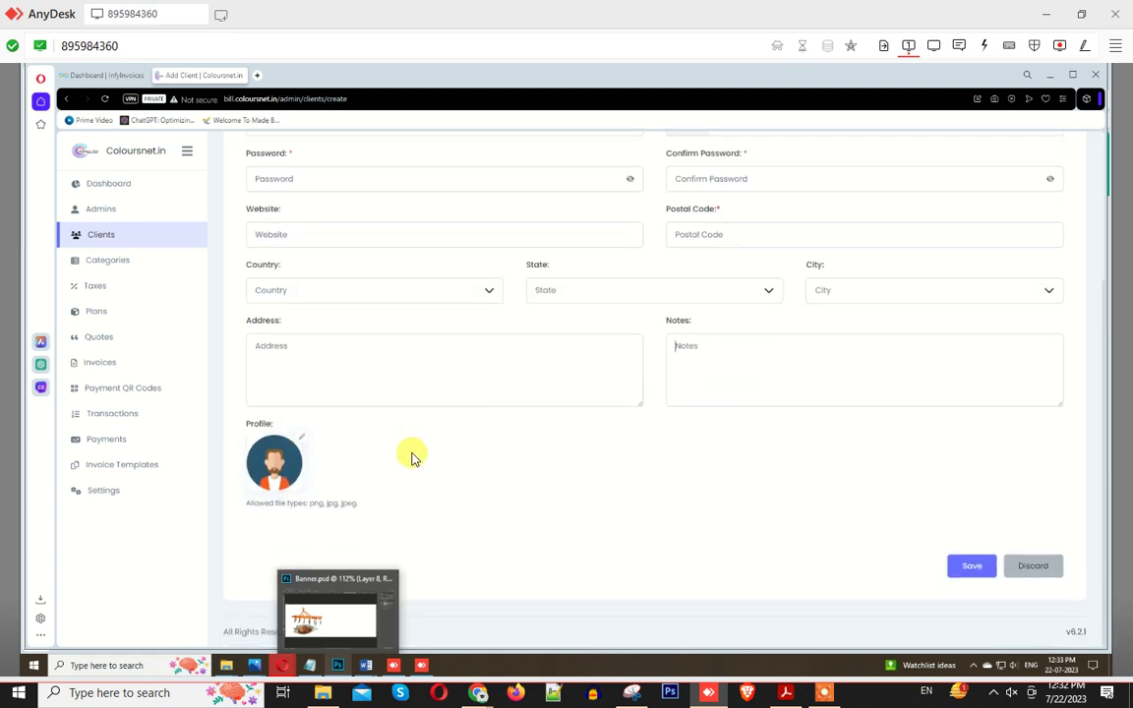
Step: Pick the first downloaded photo as profile picture, then leave for the Categories list
{"action": "left_click", "coordinate": [299, 437]}
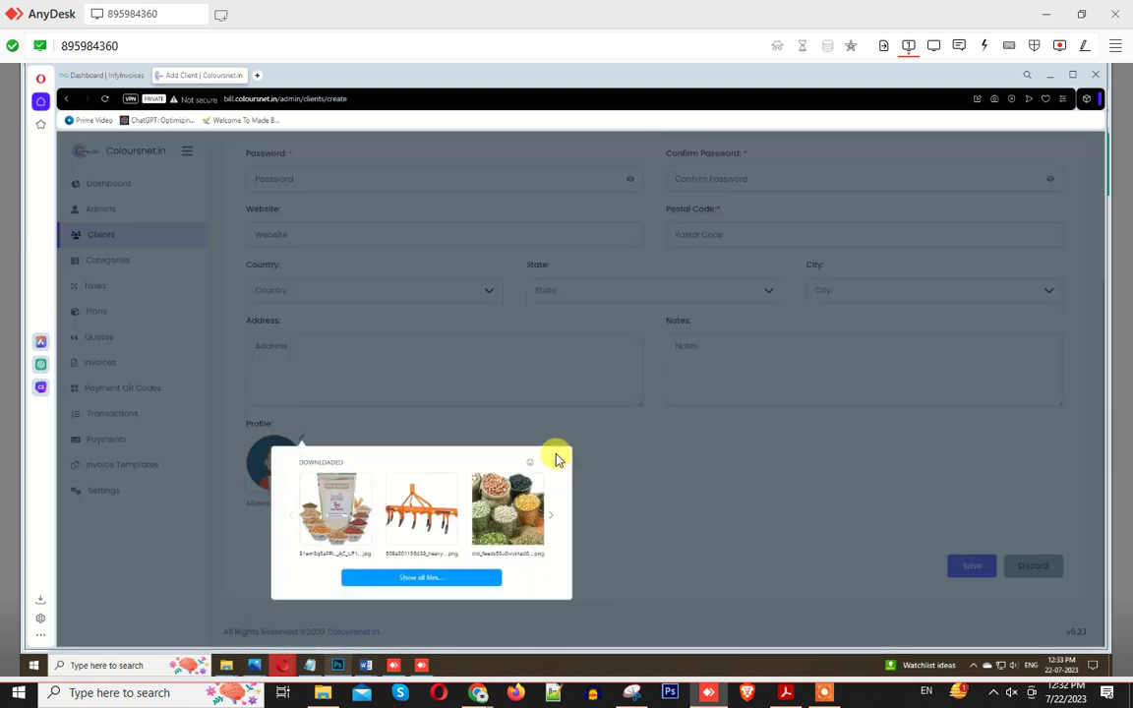
{"action": "left_click", "coordinate": [551, 467]}
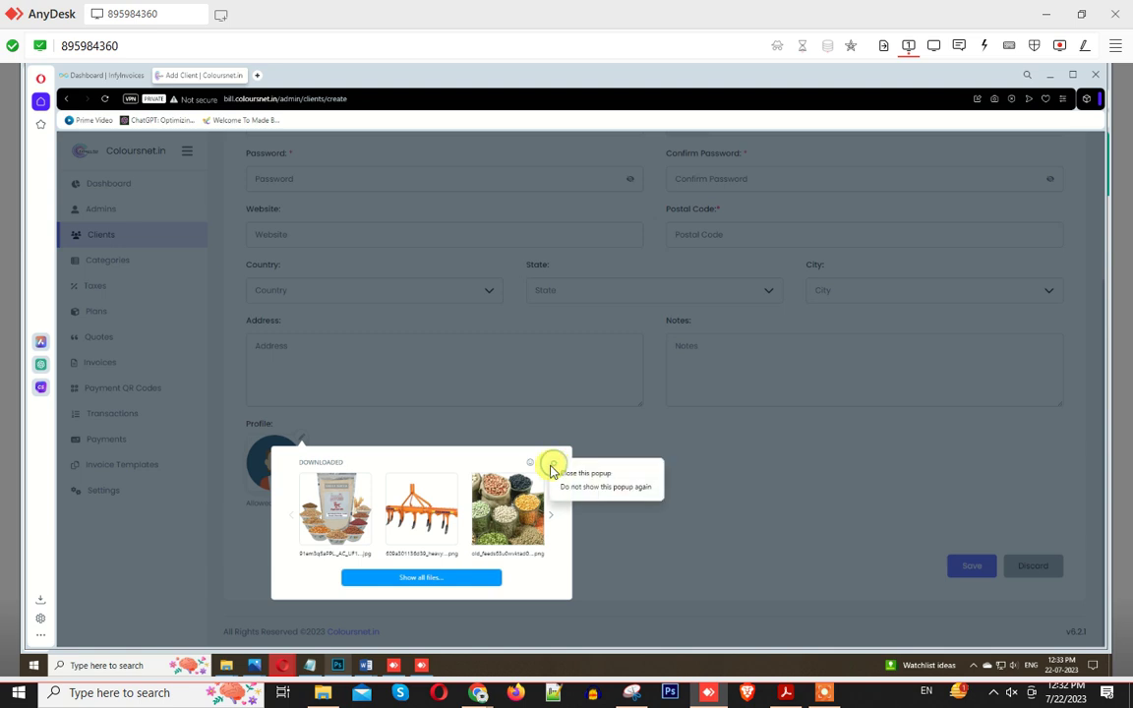
{"action": "left_click", "coordinate": [342, 528]}
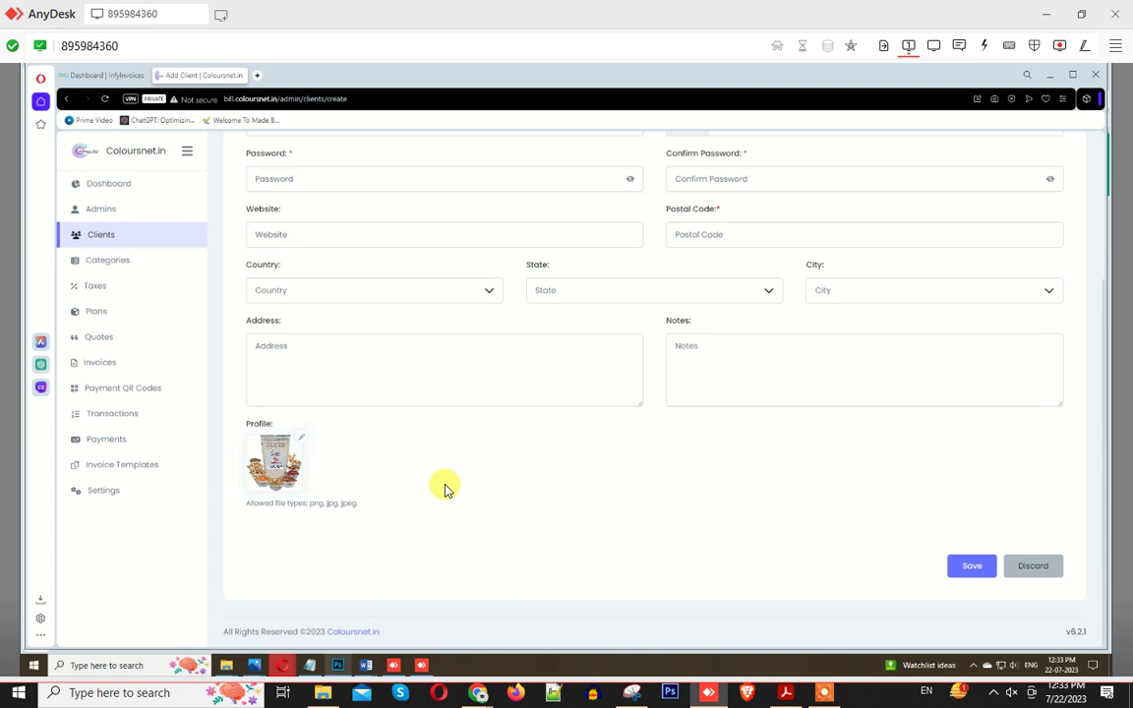
{"action": "left_click", "coordinate": [98, 260]}
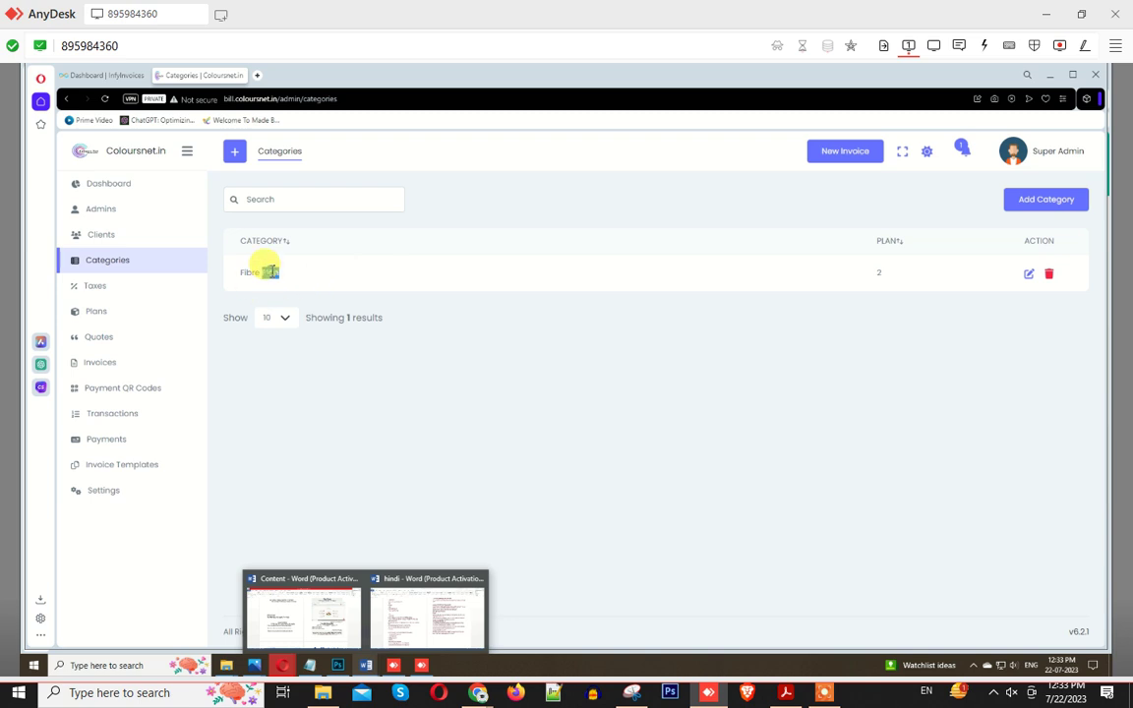
Step: Cancel a new category, view the GST 18% tax, then show the Plans list
{"action": "left_click", "coordinate": [1023, 203]}
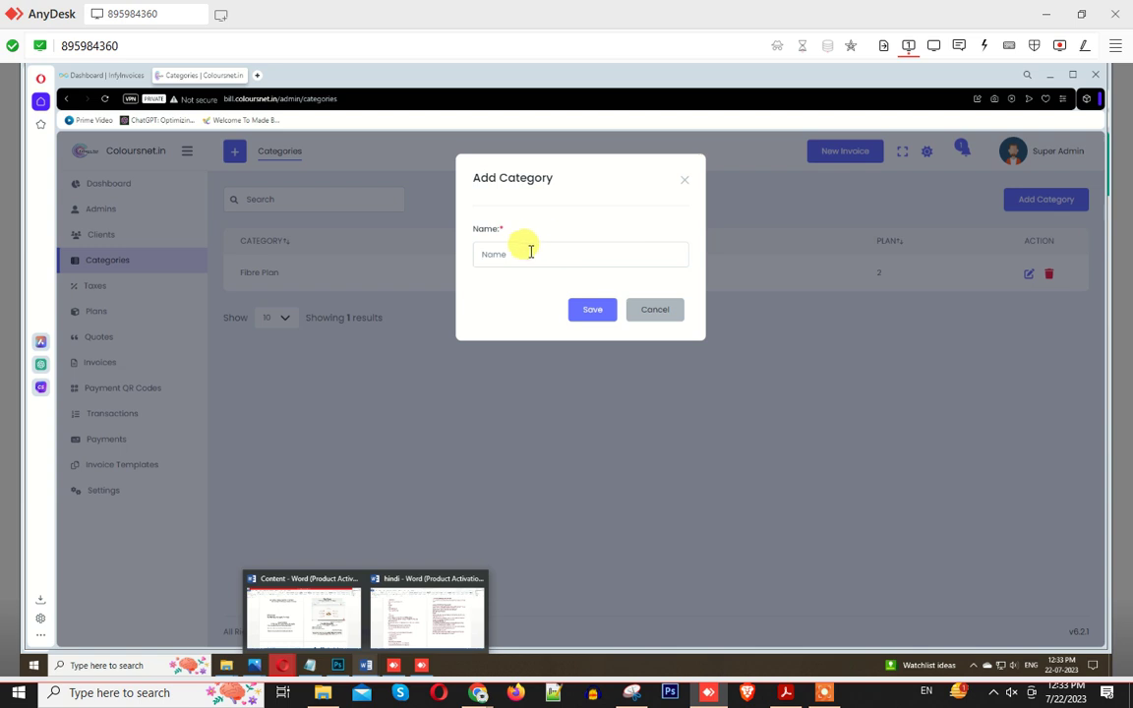
{"action": "left_click", "coordinate": [487, 252]}
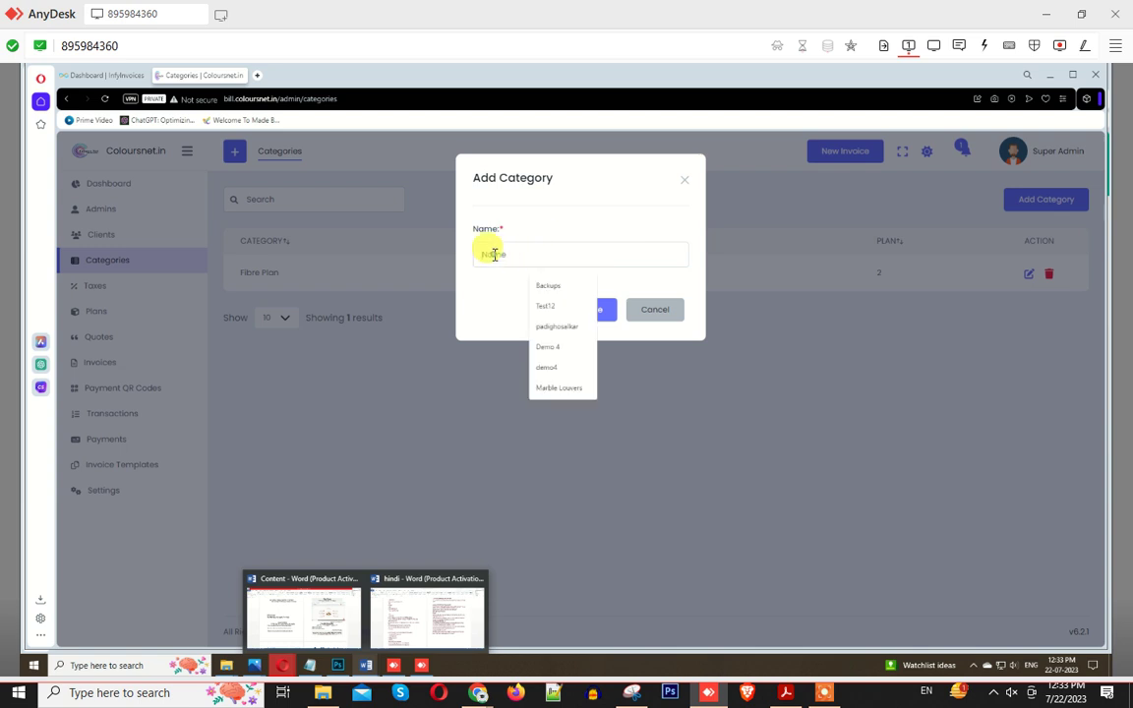
{"action": "left_click", "coordinate": [651, 311]}
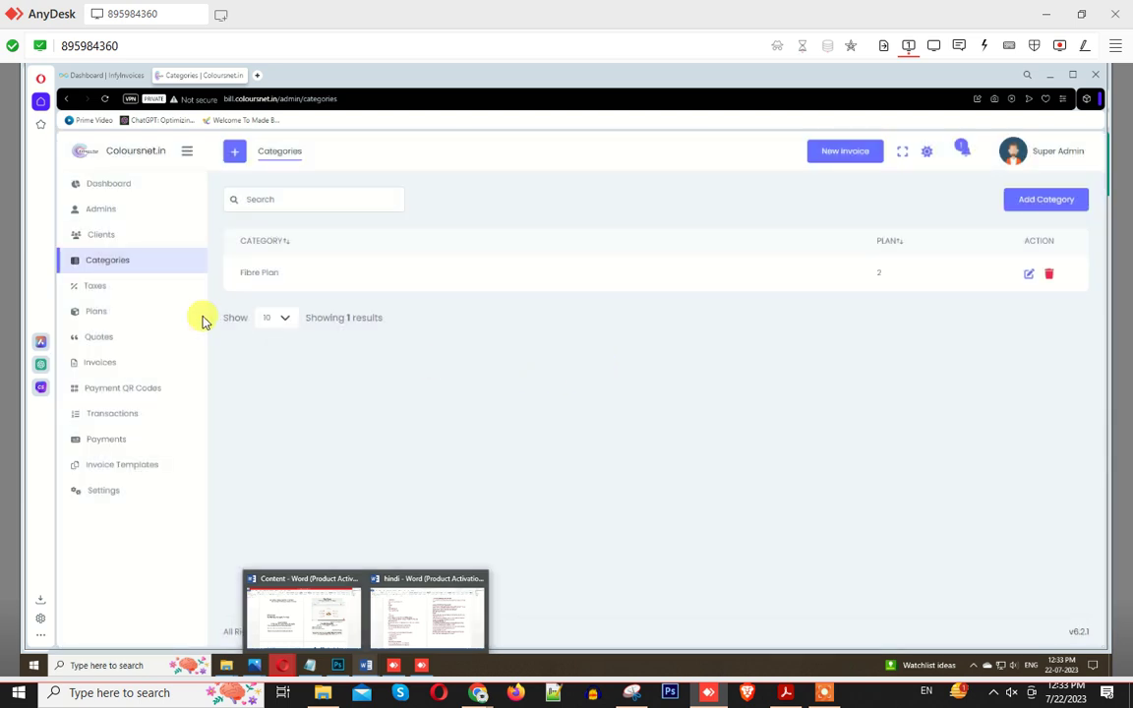
{"action": "left_click", "coordinate": [109, 291]}
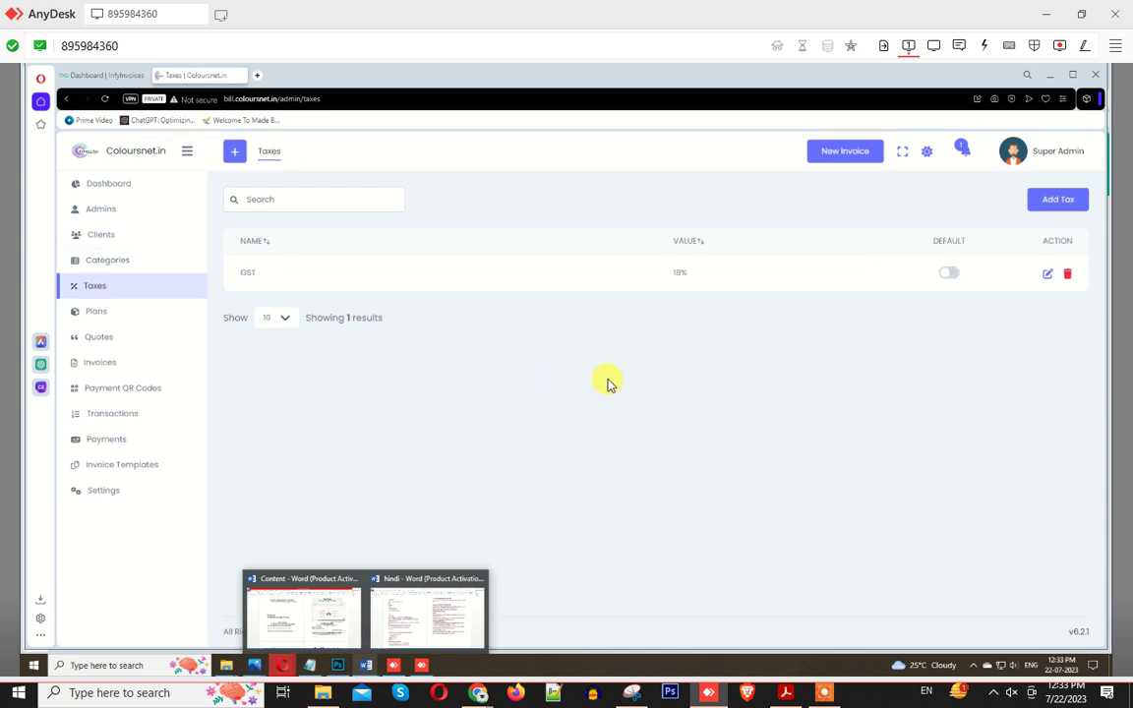
{"action": "left_click", "coordinate": [102, 315]}
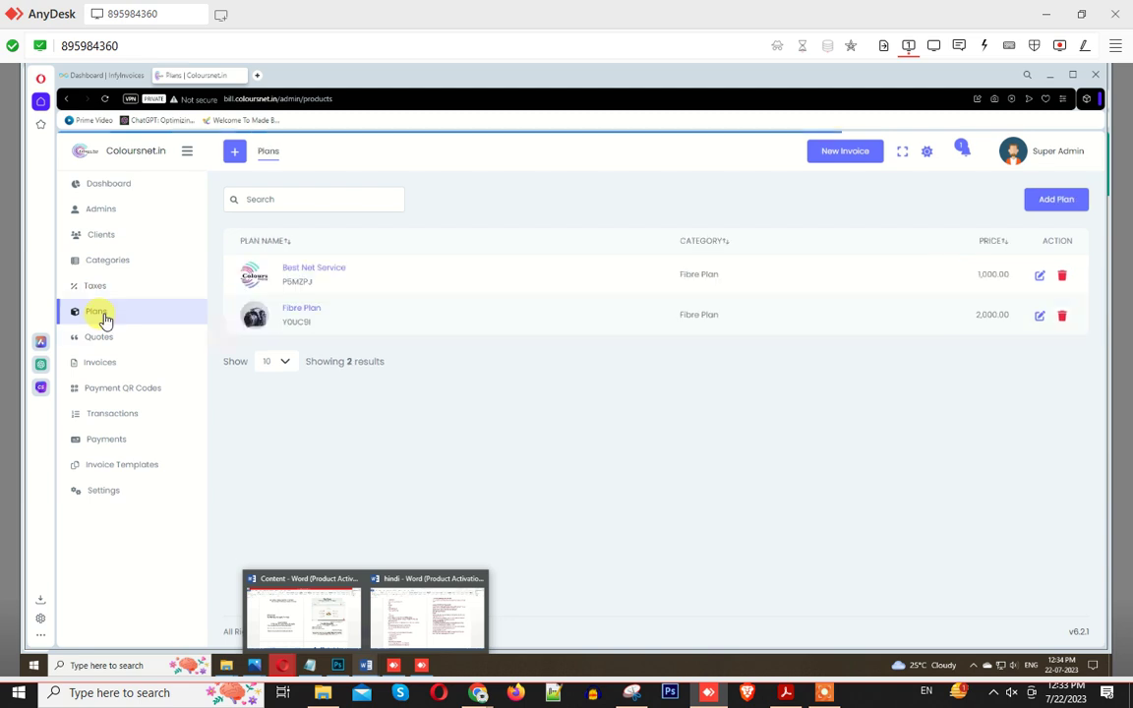
Step: Start a new 100mbps plan with an auto-generated plan code
{"action": "left_click", "coordinate": [1052, 202]}
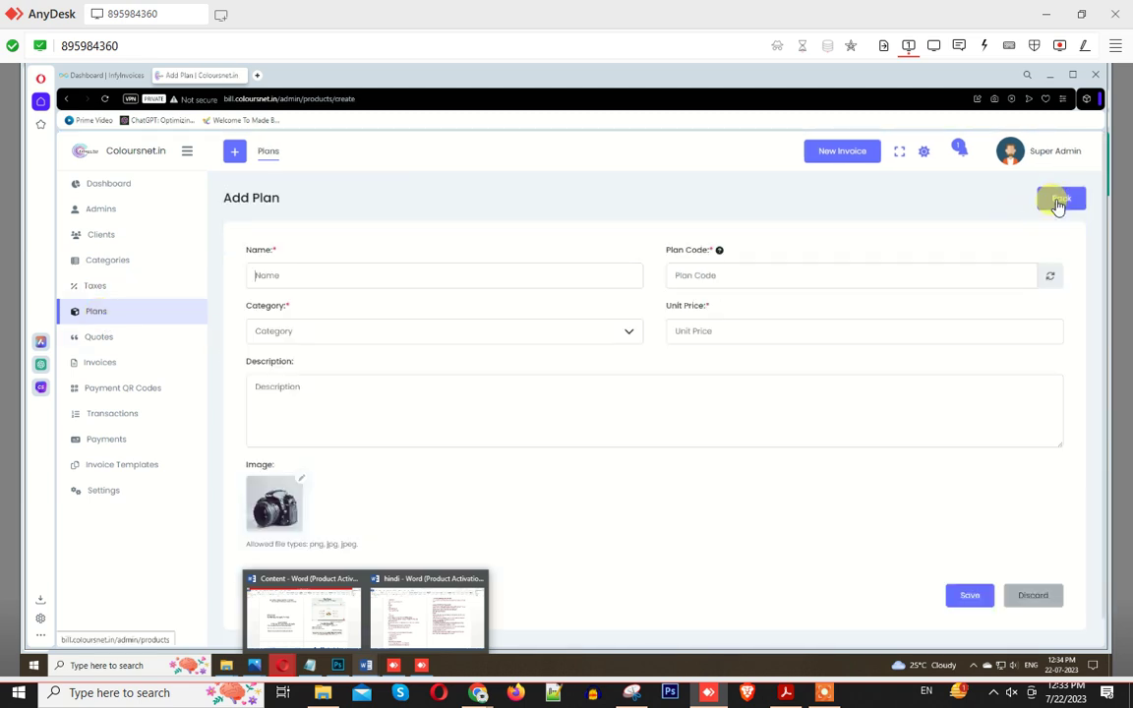
{"action": "left_click", "coordinate": [319, 276]}
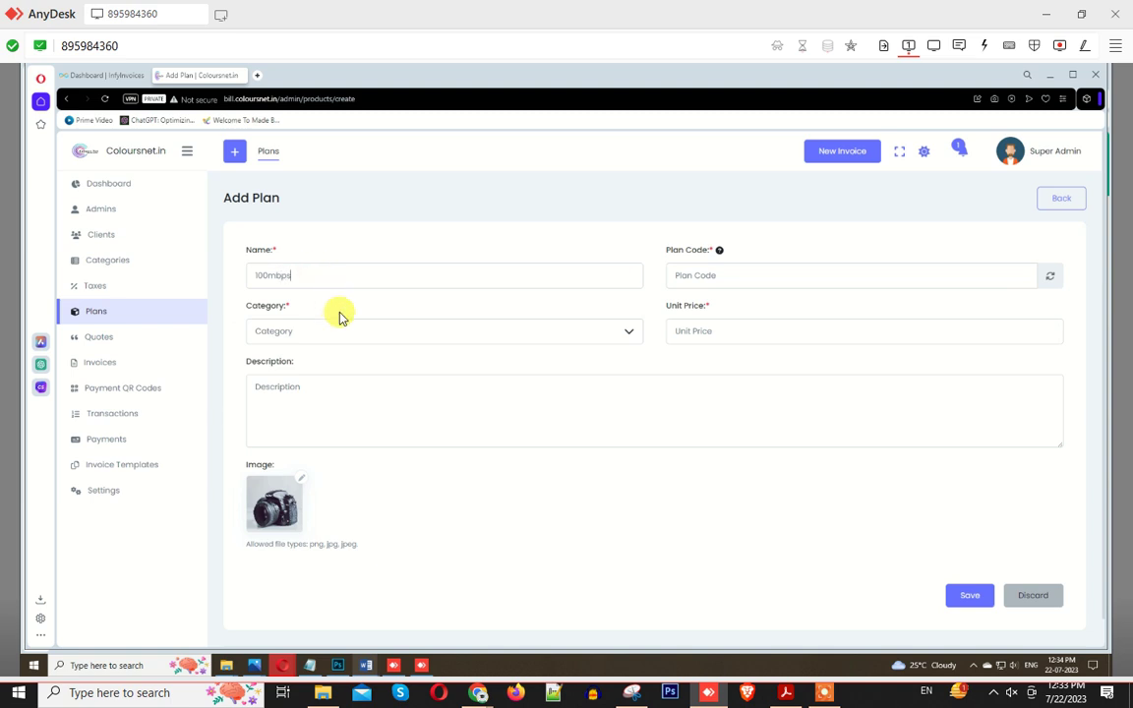
{"action": "left_click", "coordinate": [712, 273]}
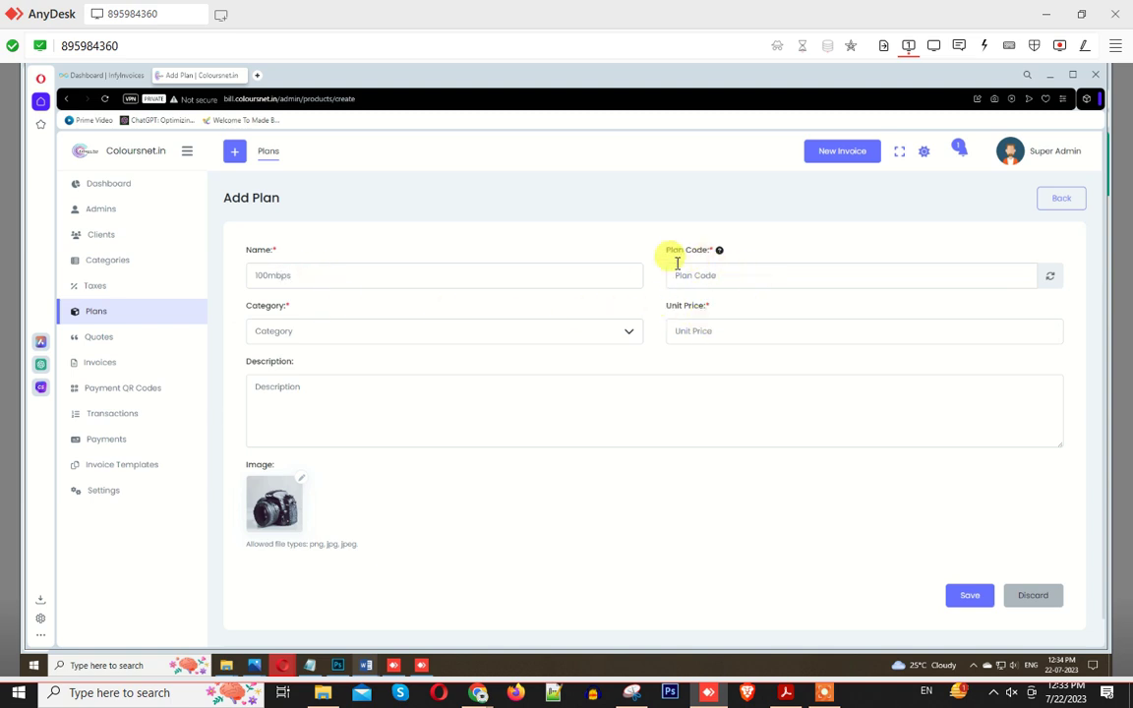
{"action": "left_click", "coordinate": [1050, 278]}
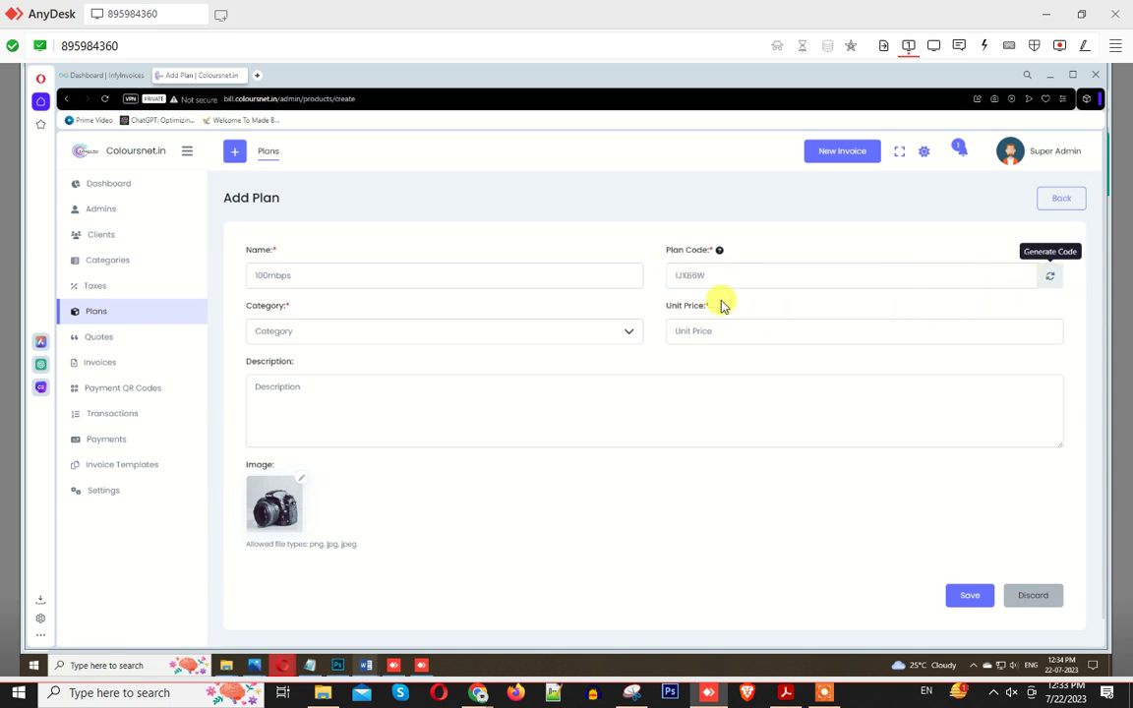
{"action": "double_click", "coordinate": [712, 271]}
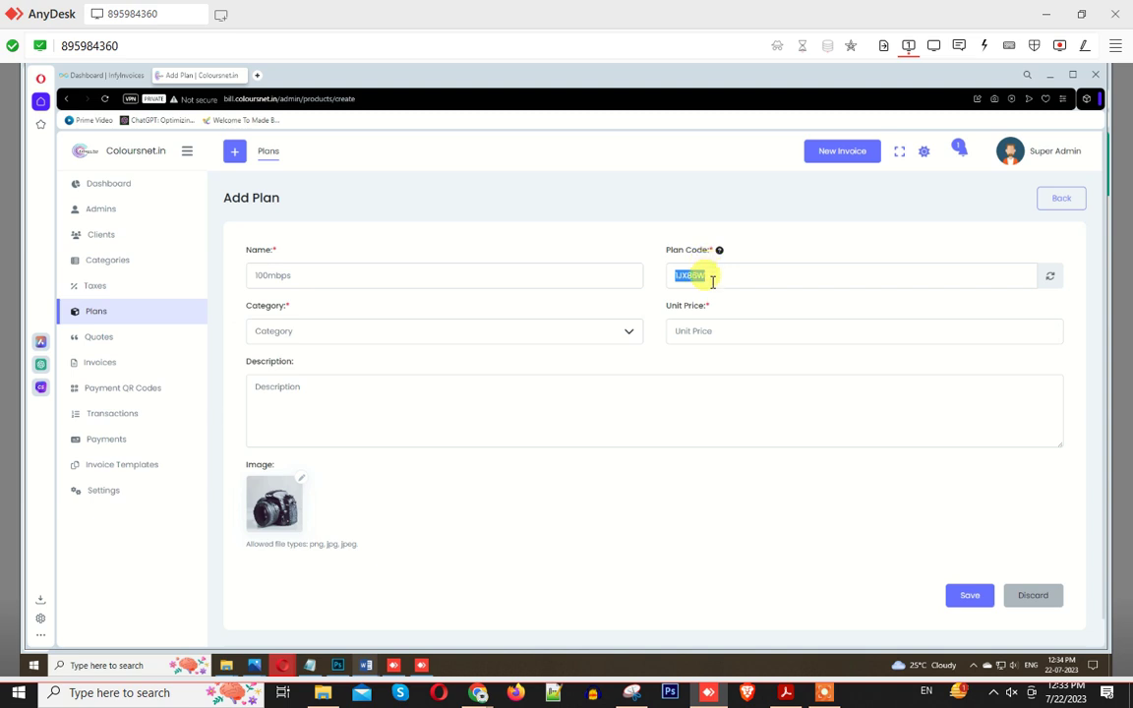
Step: Put the plan in Fibre Plan at 1000, use the cultivator picture, and save it
{"action": "left_click", "coordinate": [293, 331]}
{"action": "left_click", "coordinate": [291, 417]}
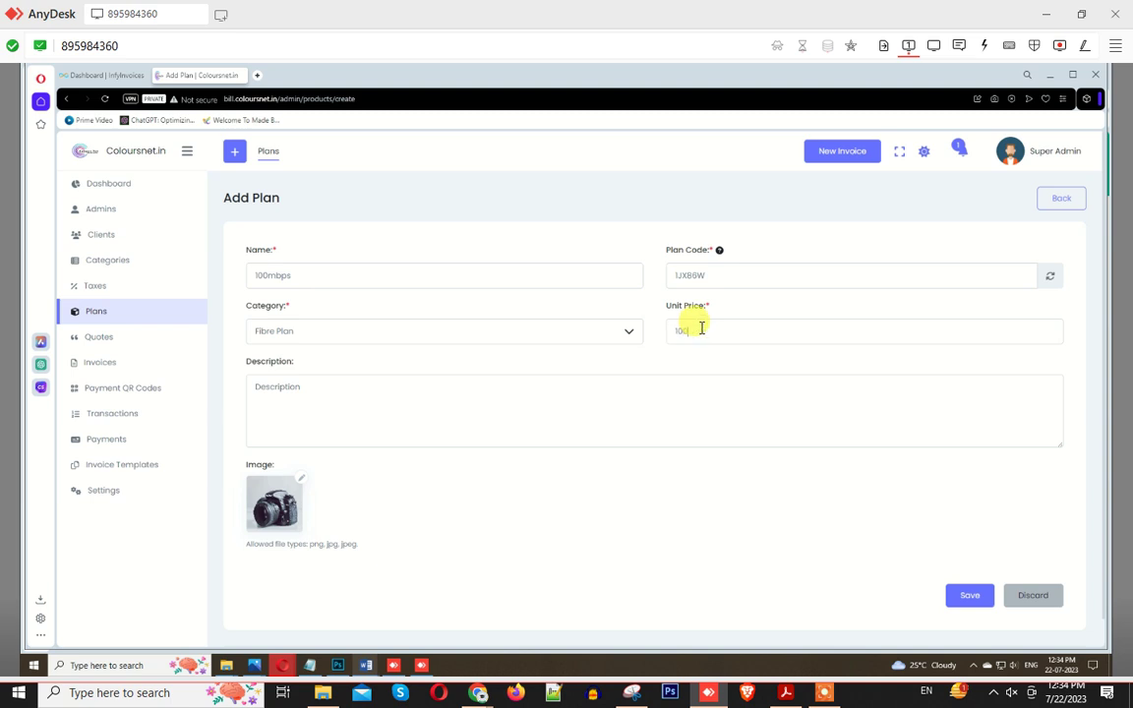
{"action": "left_click", "coordinate": [395, 405]}
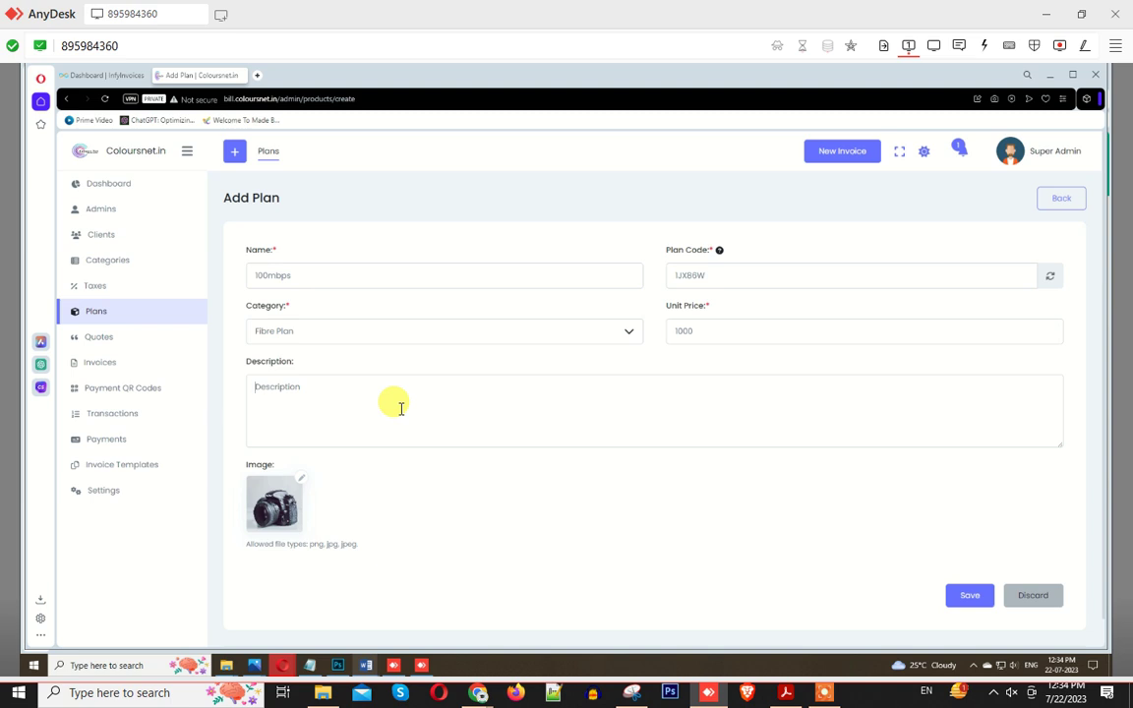
{"action": "left_click", "coordinate": [304, 492]}
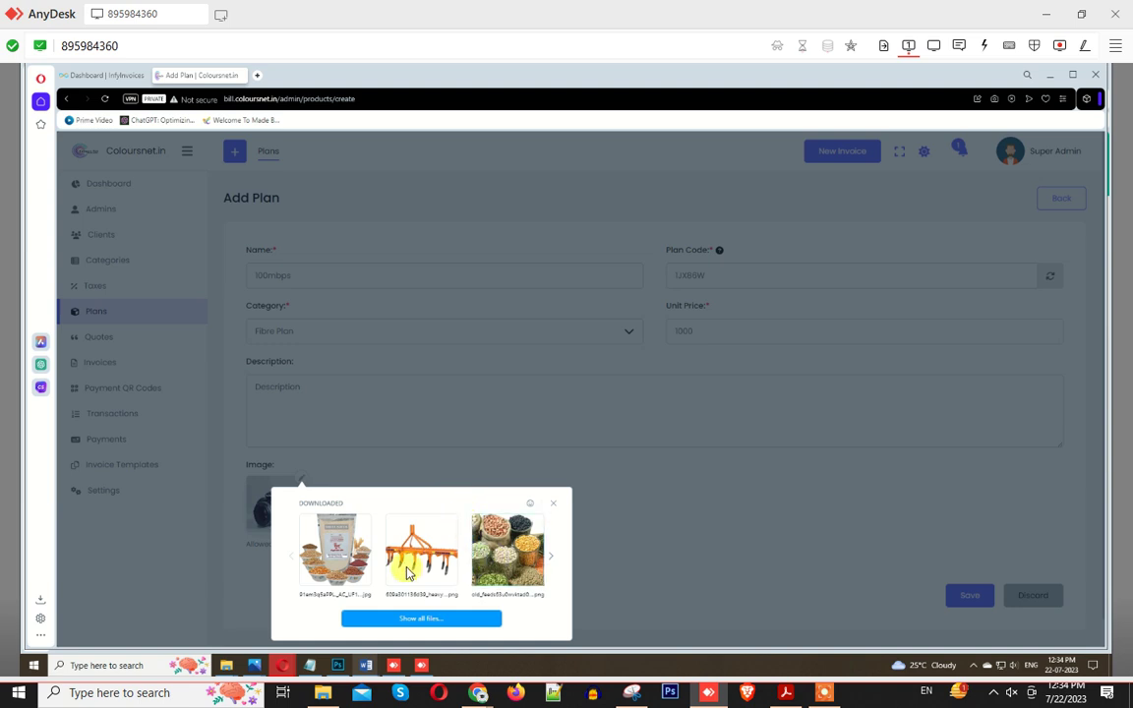
{"action": "left_click", "coordinate": [412, 568]}
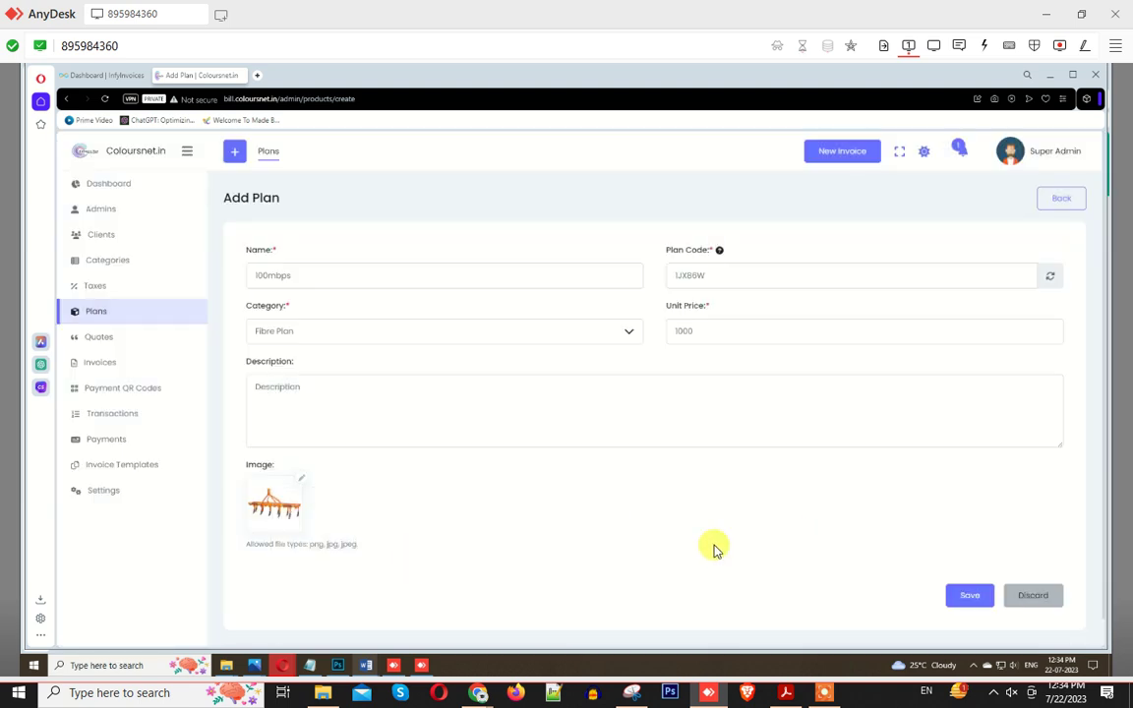
{"action": "left_click", "coordinate": [963, 605]}
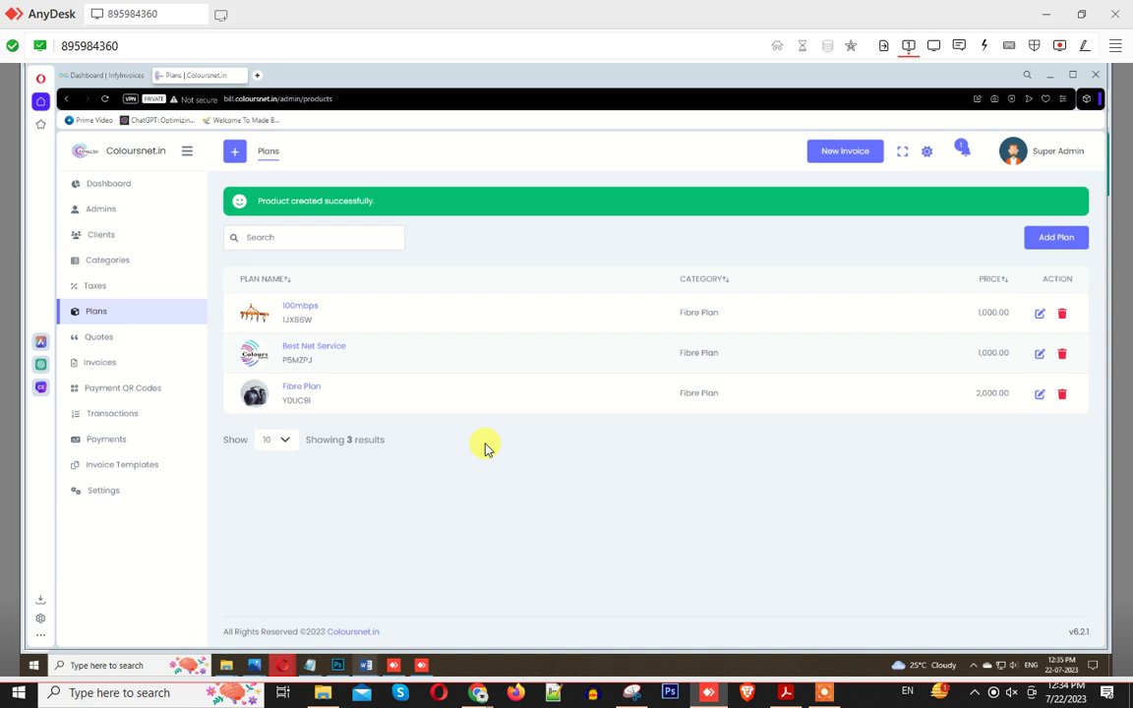
{"action": "left_click", "coordinate": [87, 340]}
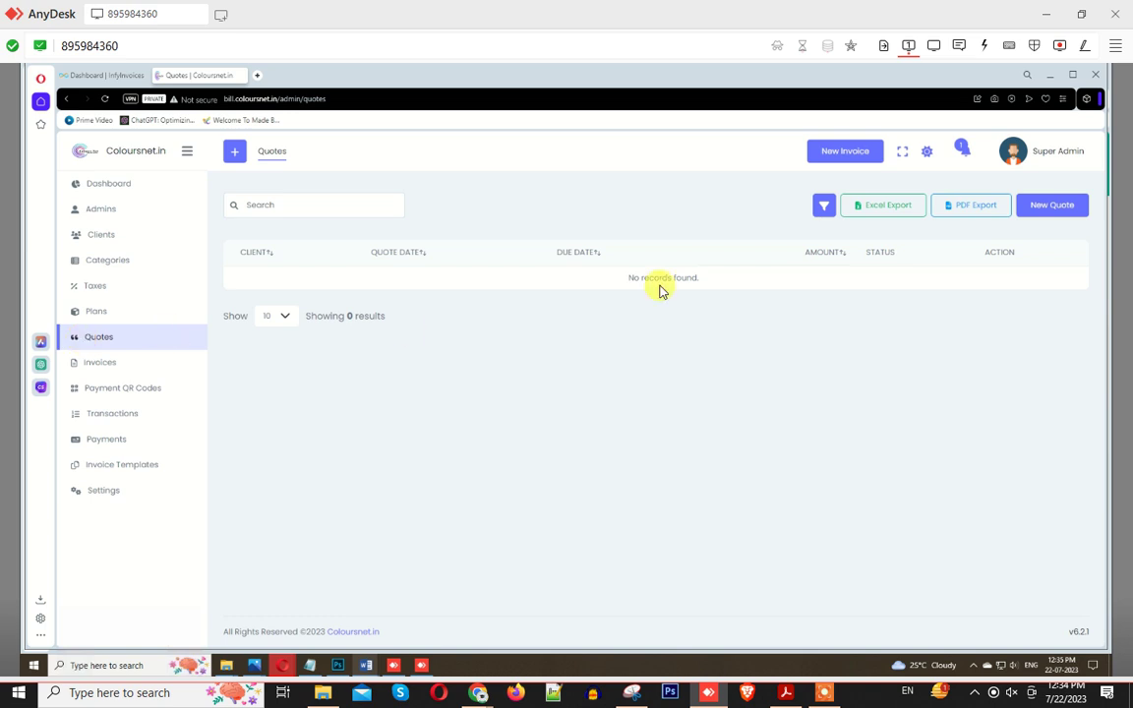
Step: Start a new quote for the demo client with Draft status and the Default template
{"action": "left_click", "coordinate": [1062, 212]}
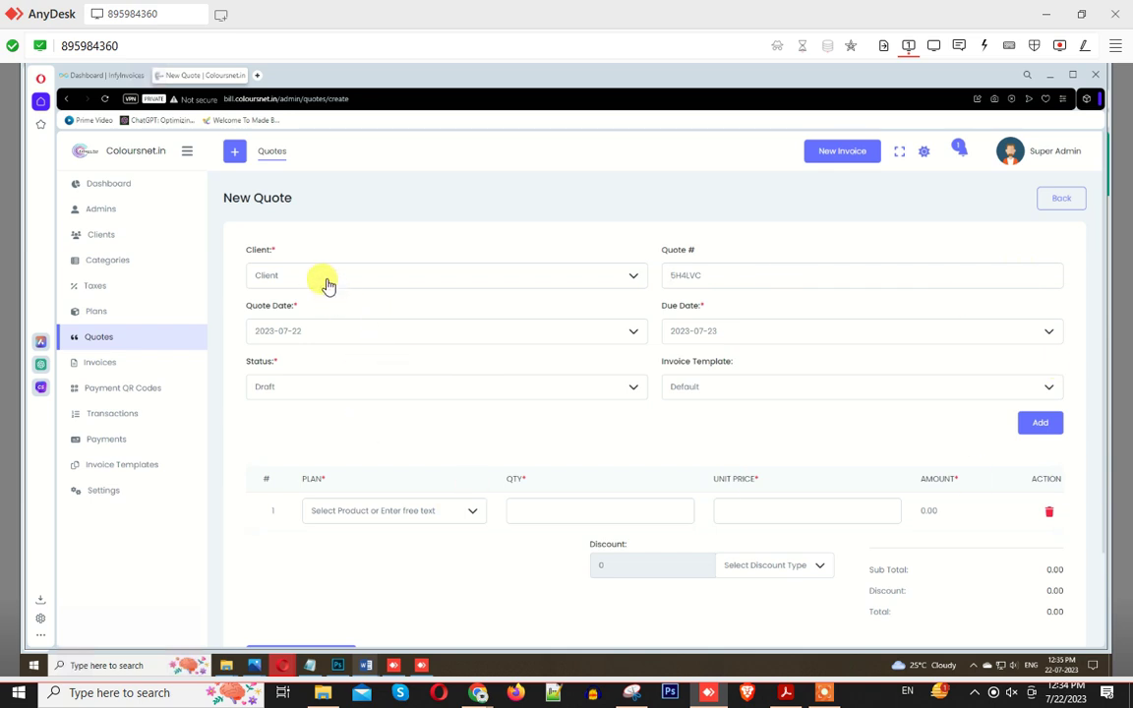
{"action": "left_click", "coordinate": [328, 280]}
{"action": "left_click", "coordinate": [298, 364]}
{"action": "left_click", "coordinate": [728, 333]}
{"action": "left_click", "coordinate": [373, 391]}
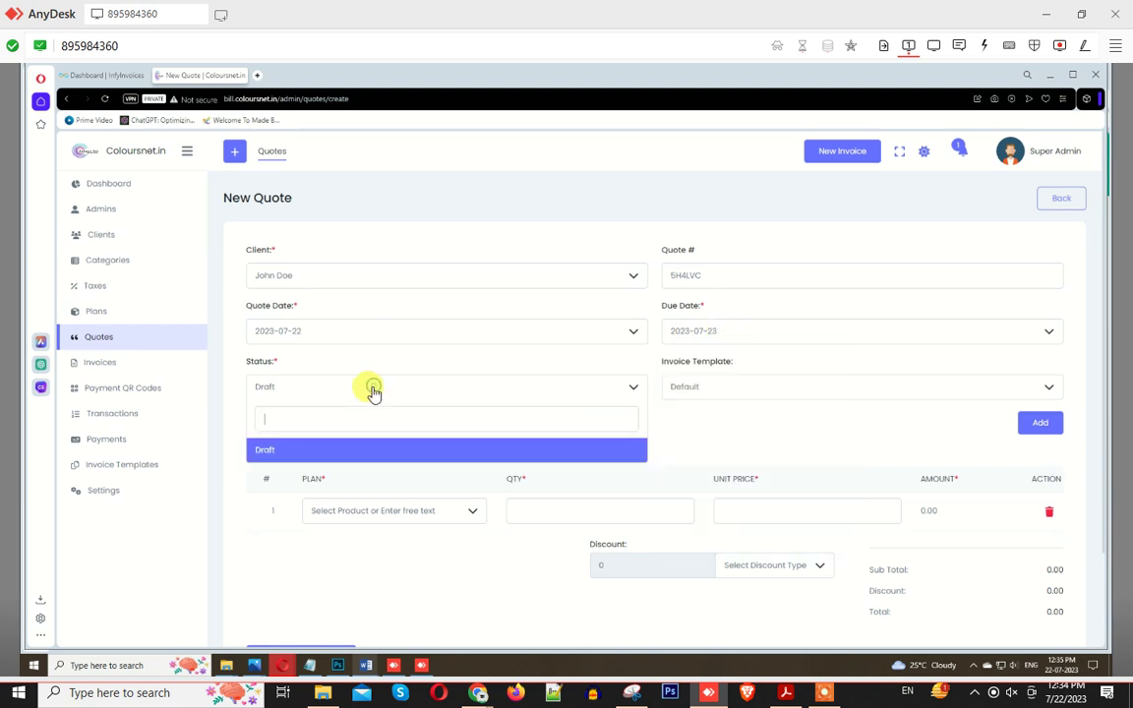
{"action": "left_click", "coordinate": [313, 457]}
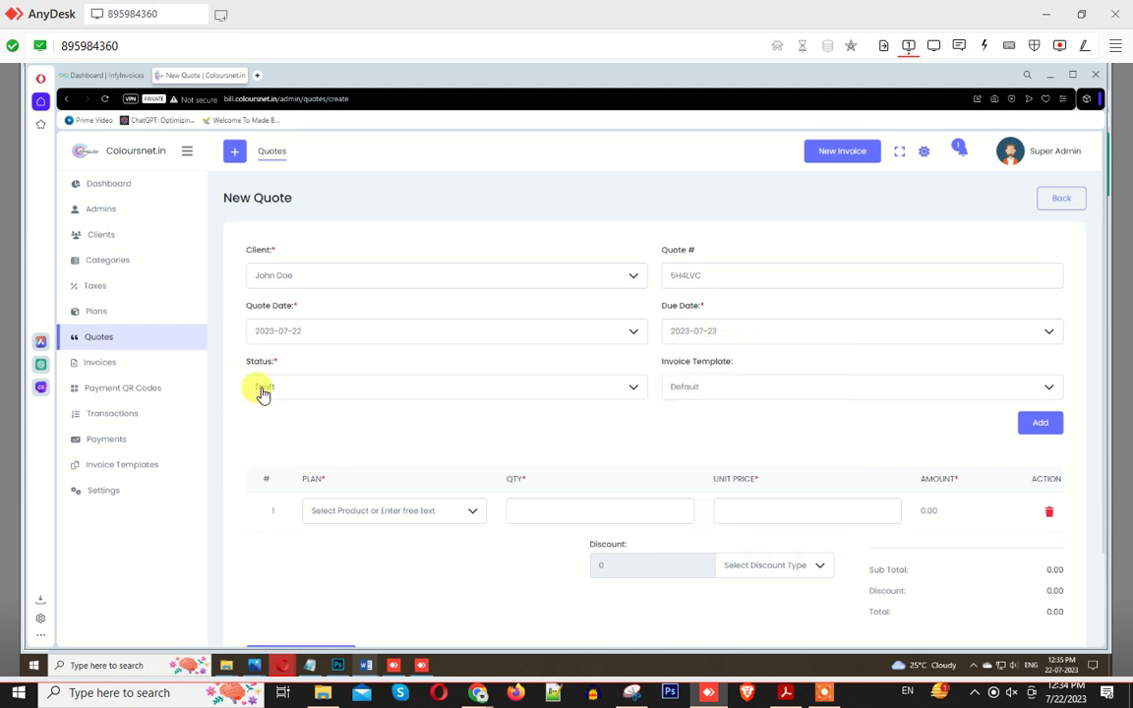
{"action": "left_click", "coordinate": [700, 391]}
{"action": "scroll", "coordinate": [709, 521], "scroll_direction": "down", "scroll_amount": 2}
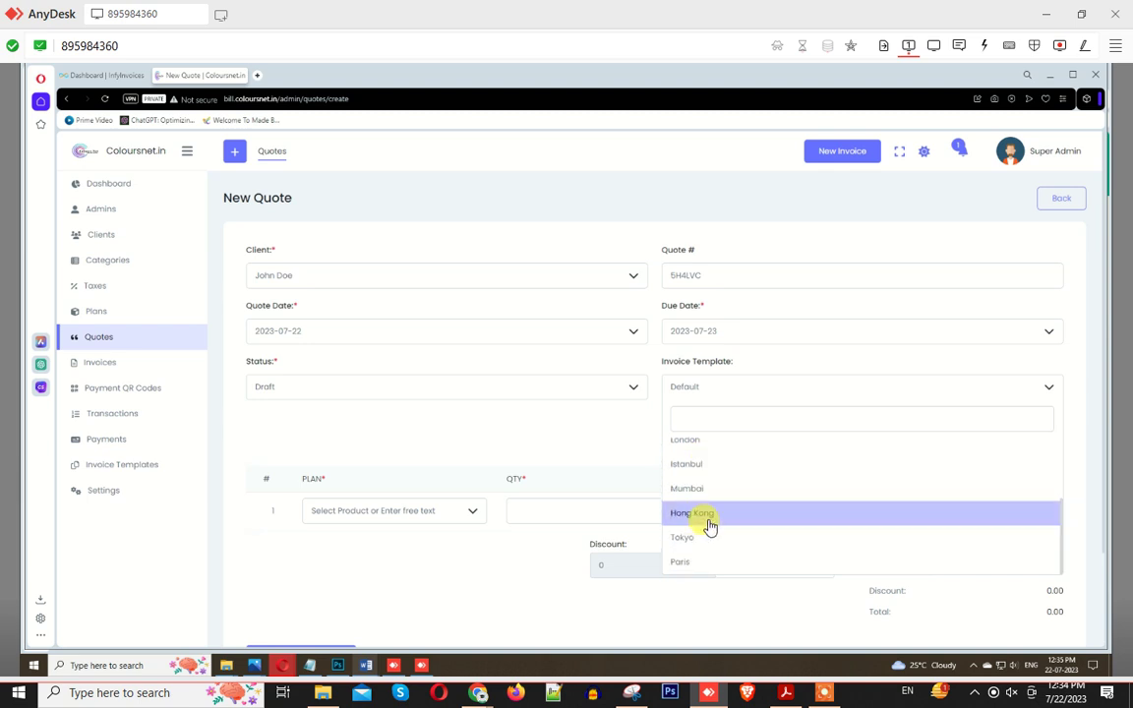
{"action": "scroll", "coordinate": [708, 524], "scroll_direction": "down", "scroll_amount": 1}
{"action": "scroll", "coordinate": [703, 430], "scroll_direction": "up", "scroll_amount": 1}
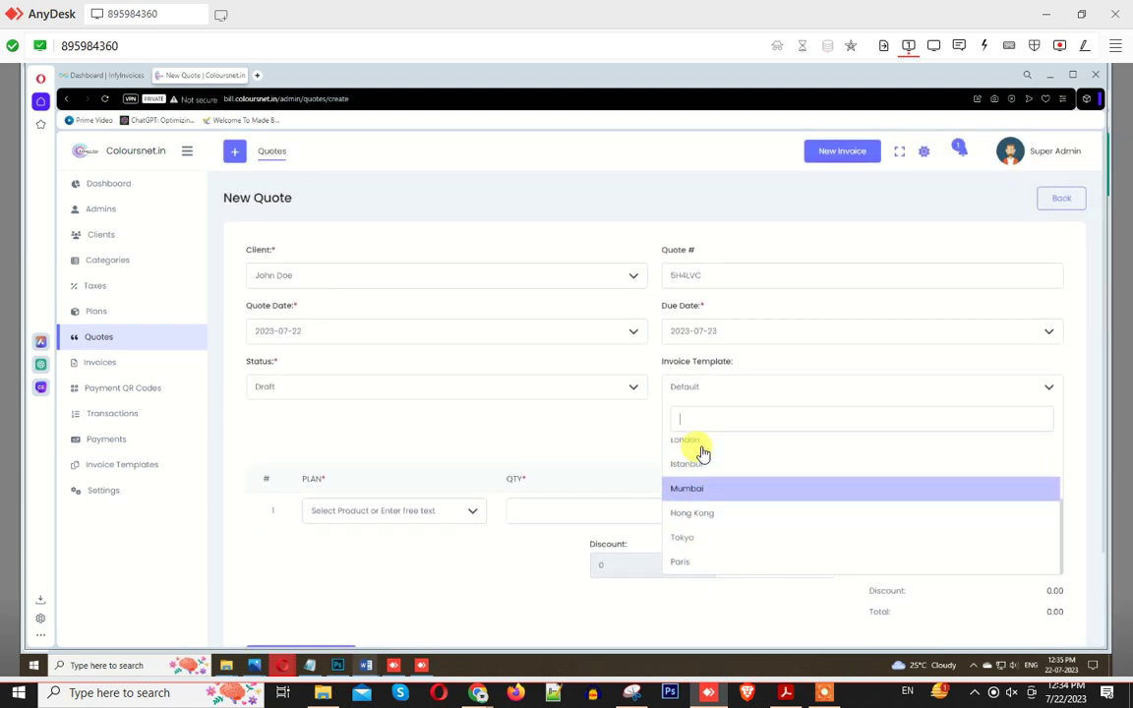
{"action": "scroll", "coordinate": [701, 452], "scroll_direction": "up", "scroll_amount": 3}
{"action": "left_click", "coordinate": [699, 454]}
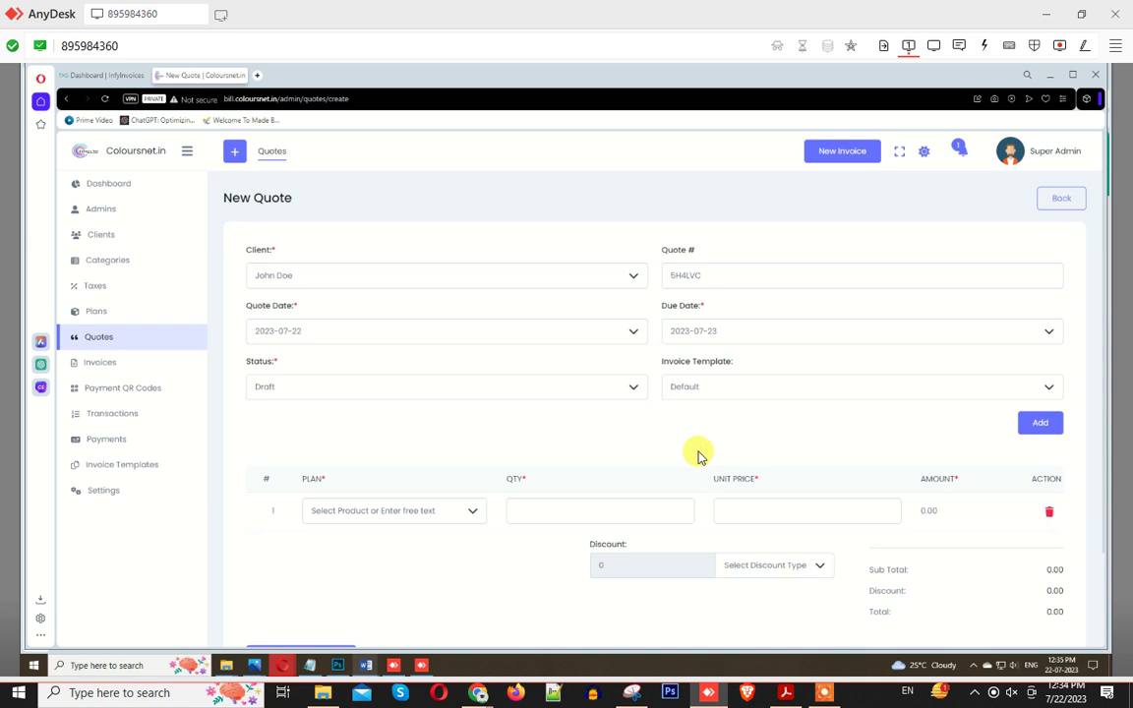
Step: Add the 100mbps plan as line one with a Percentage discount of 10
{"action": "scroll", "coordinate": [413, 482], "scroll_direction": "down", "scroll_amount": 2}
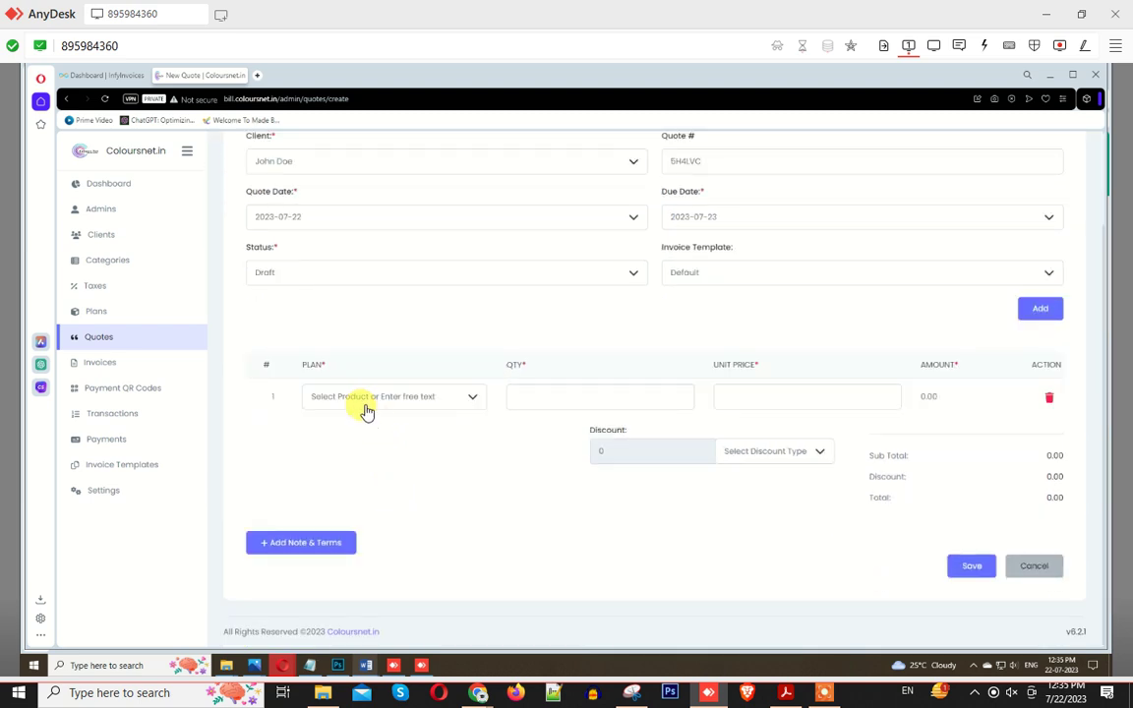
{"action": "left_click", "coordinate": [362, 406]}
{"action": "left_click", "coordinate": [337, 484]}
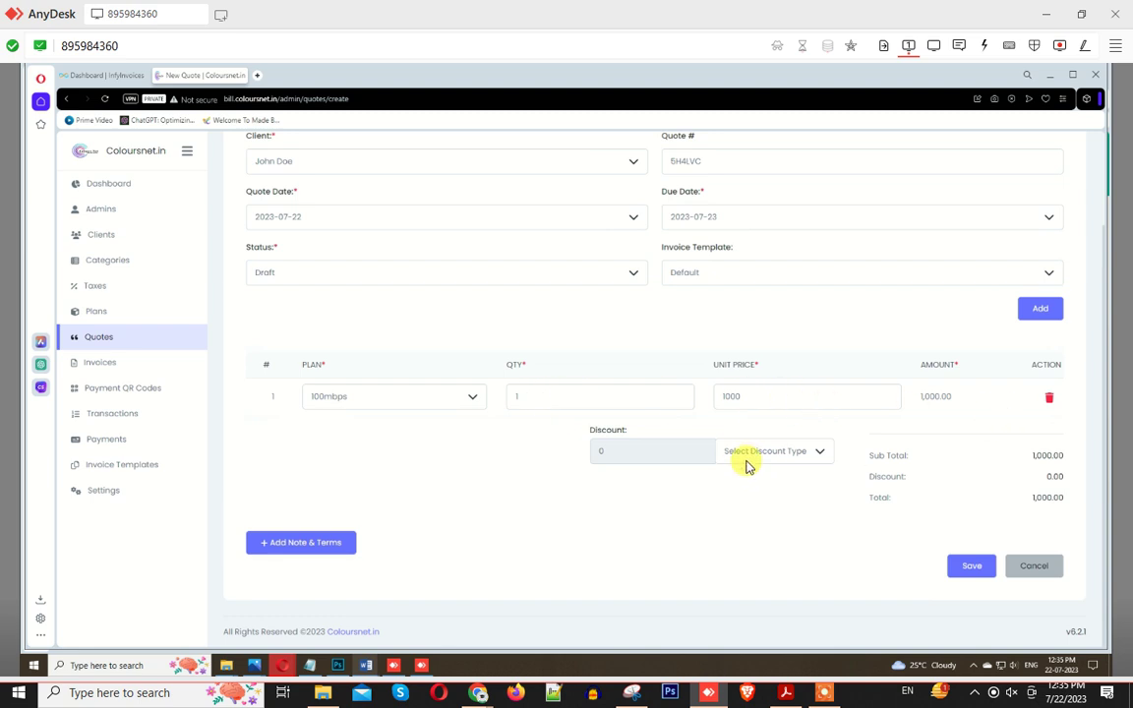
{"action": "left_click", "coordinate": [805, 457]}
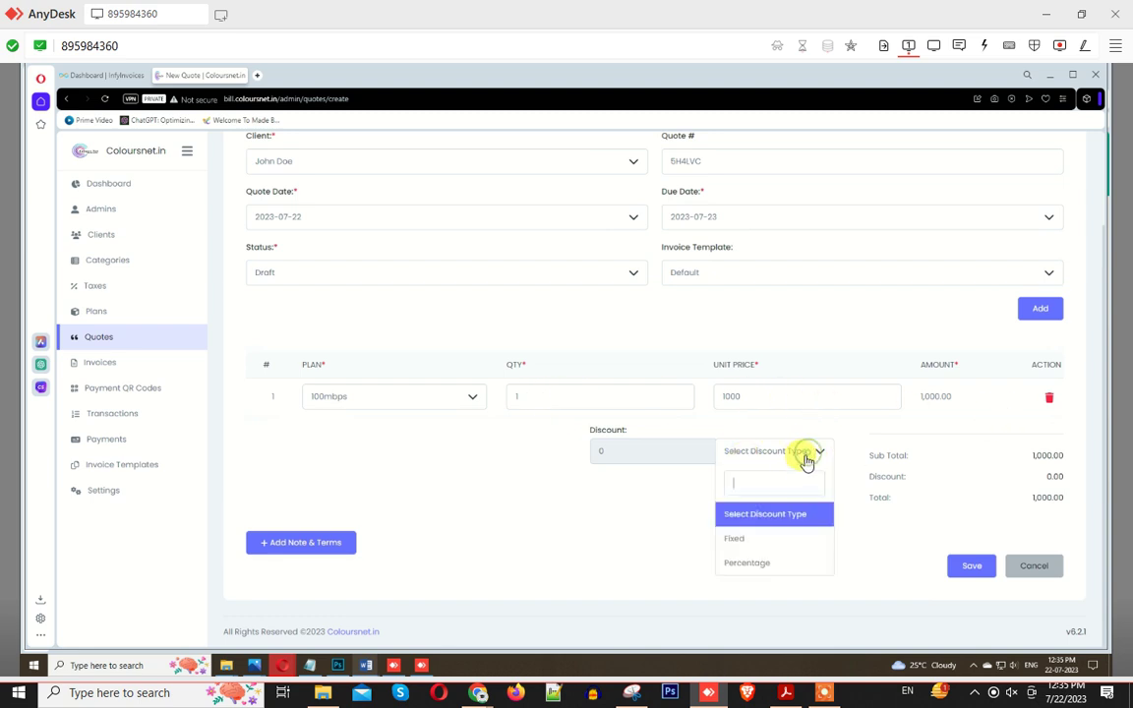
{"action": "left_click", "coordinate": [754, 546]}
{"action": "left_click", "coordinate": [735, 454]}
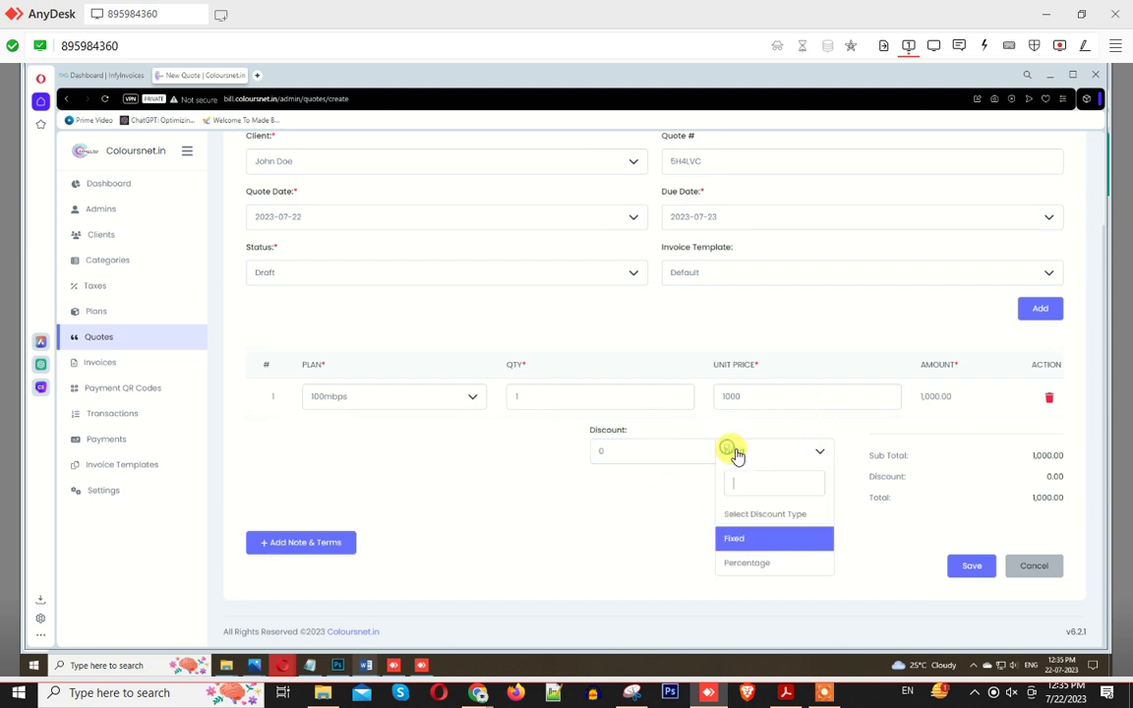
{"action": "left_click", "coordinate": [735, 563]}
{"action": "double_click", "coordinate": [635, 454]}
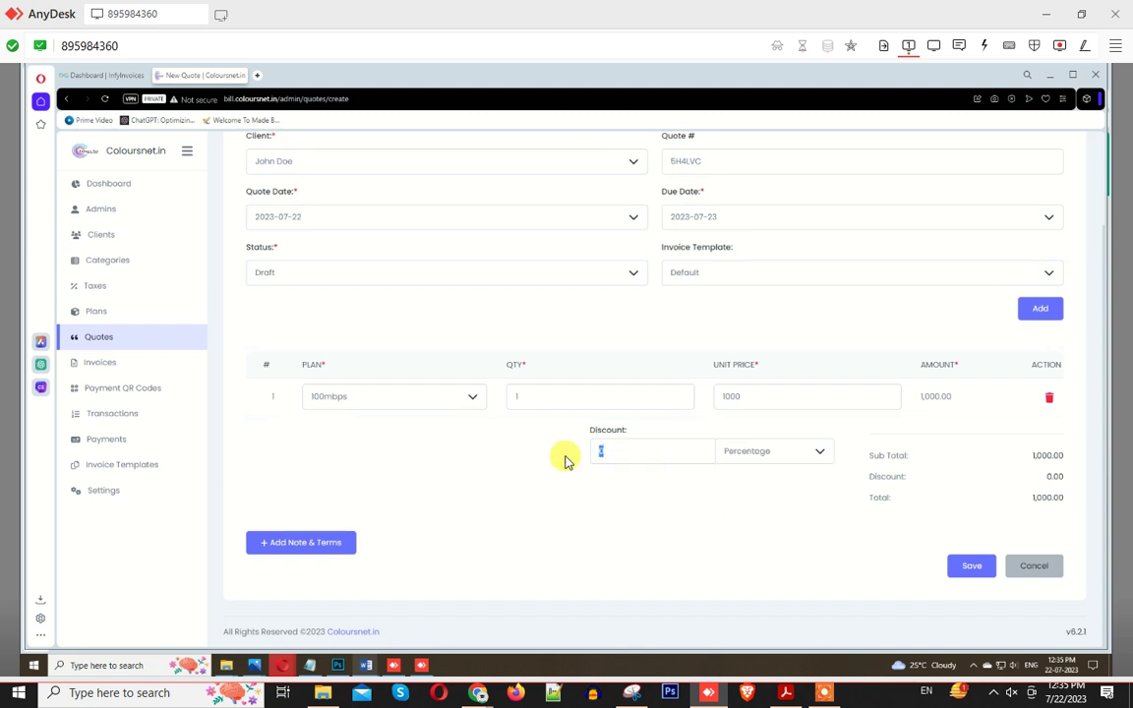
{"action": "type", "text": "10"}
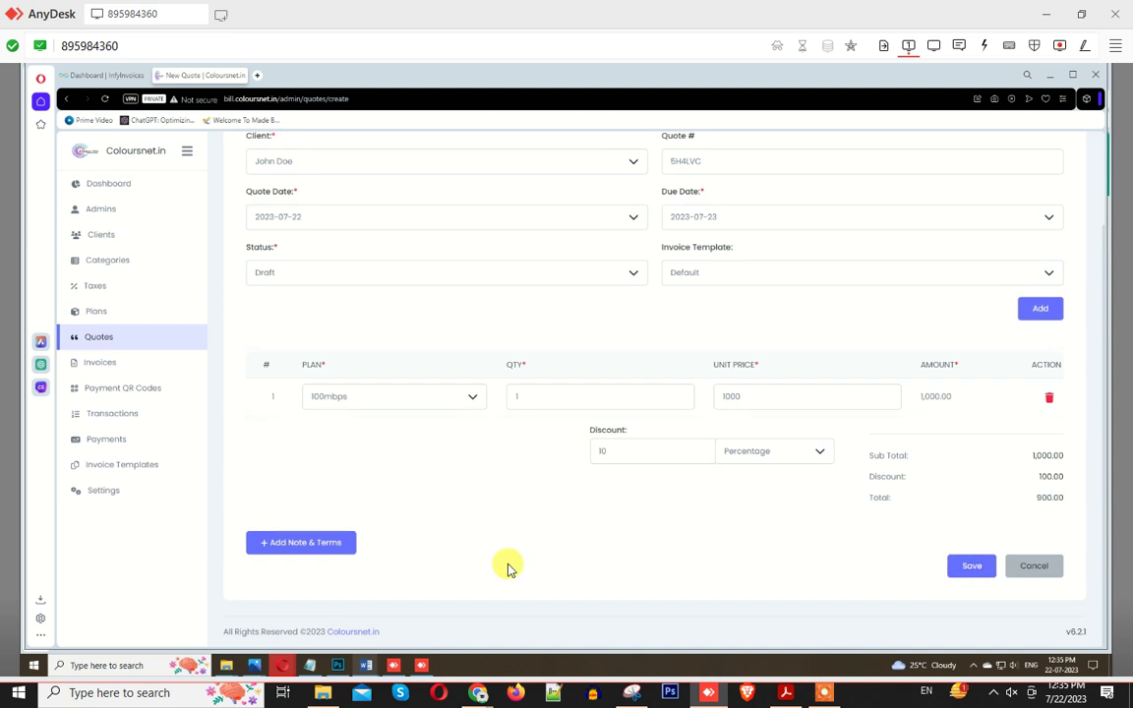
Step: Add Fibre Plan as line two, change the discount to 30%, and save the quote
{"action": "left_click", "coordinate": [1038, 309]}
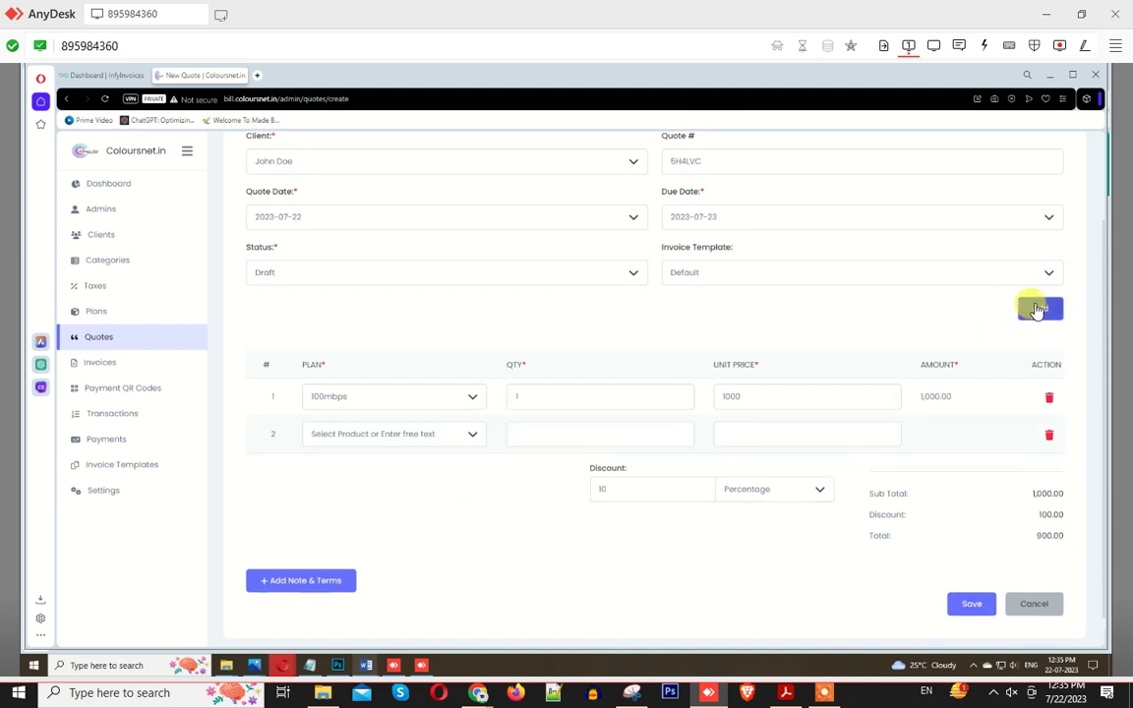
{"action": "left_click", "coordinate": [413, 434]}
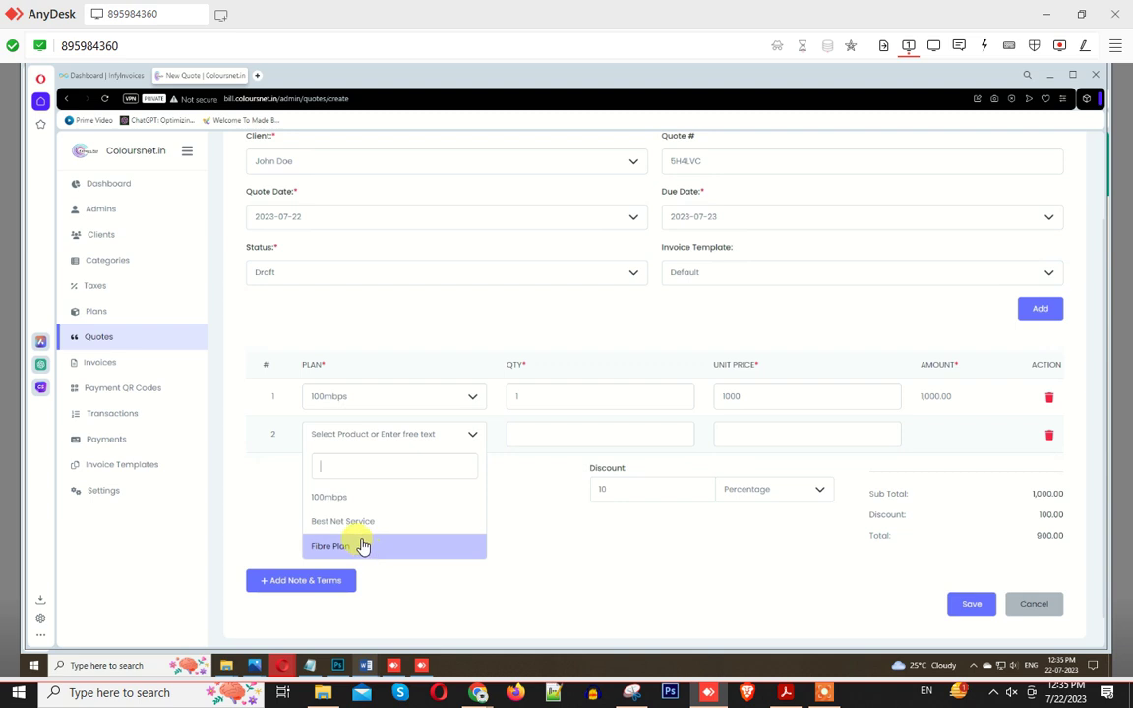
{"action": "left_click", "coordinate": [362, 546]}
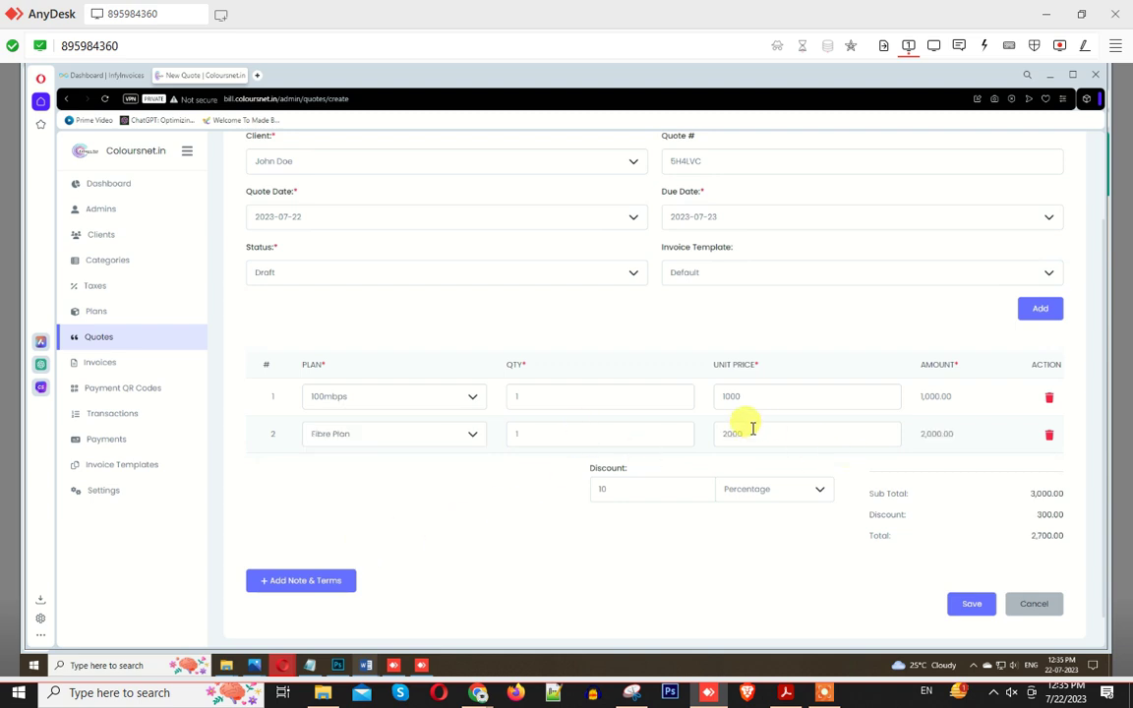
{"action": "double_click", "coordinate": [628, 488]}
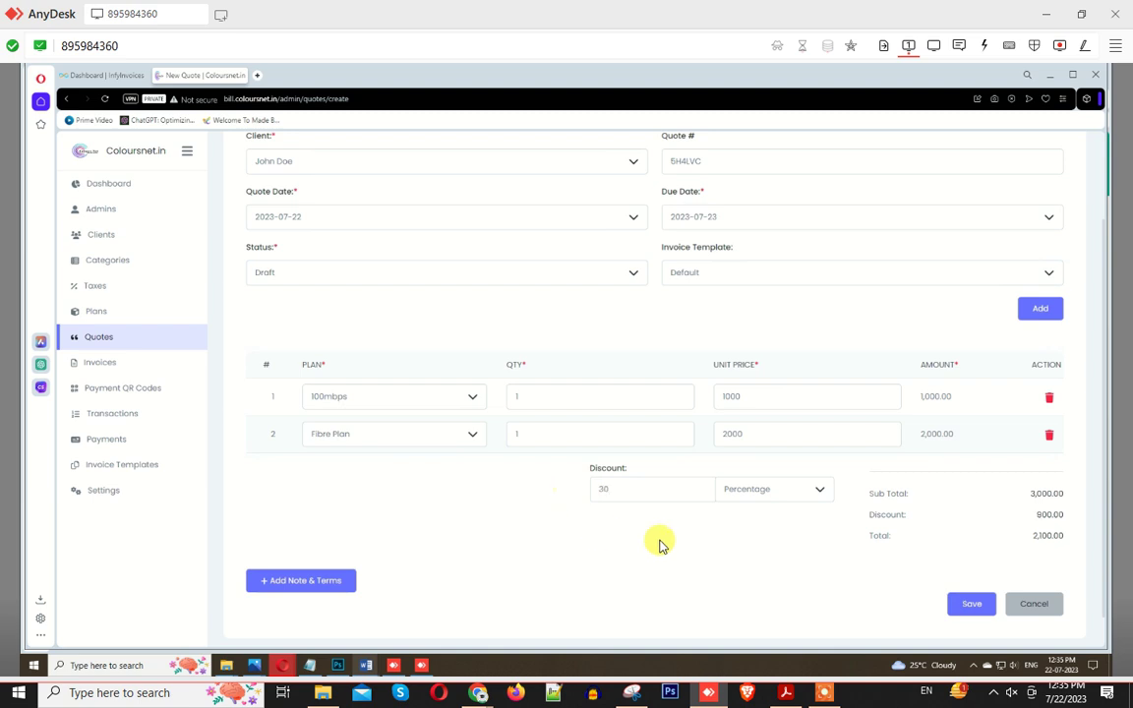
{"action": "scroll", "coordinate": [863, 598], "scroll_direction": "down", "scroll_amount": 1}
{"action": "left_click", "coordinate": [961, 573]}
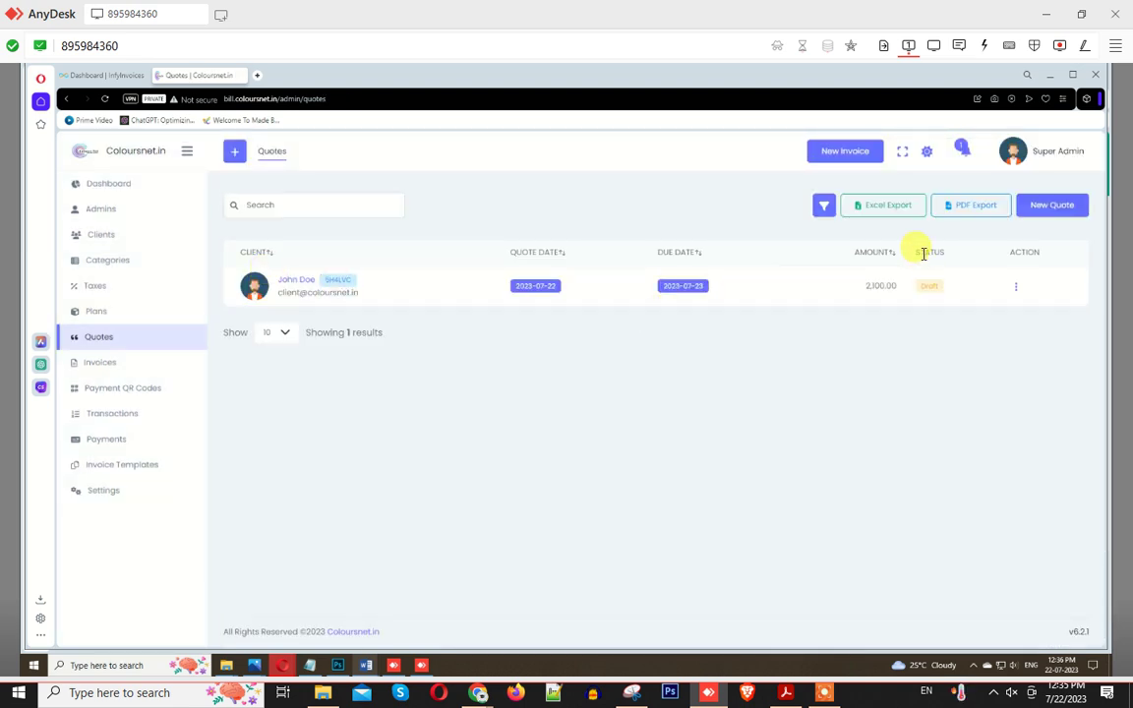
Step: Copy the quote's shareable URL from its Action menu and open a new browser tab
{"action": "left_click", "coordinate": [1014, 287]}
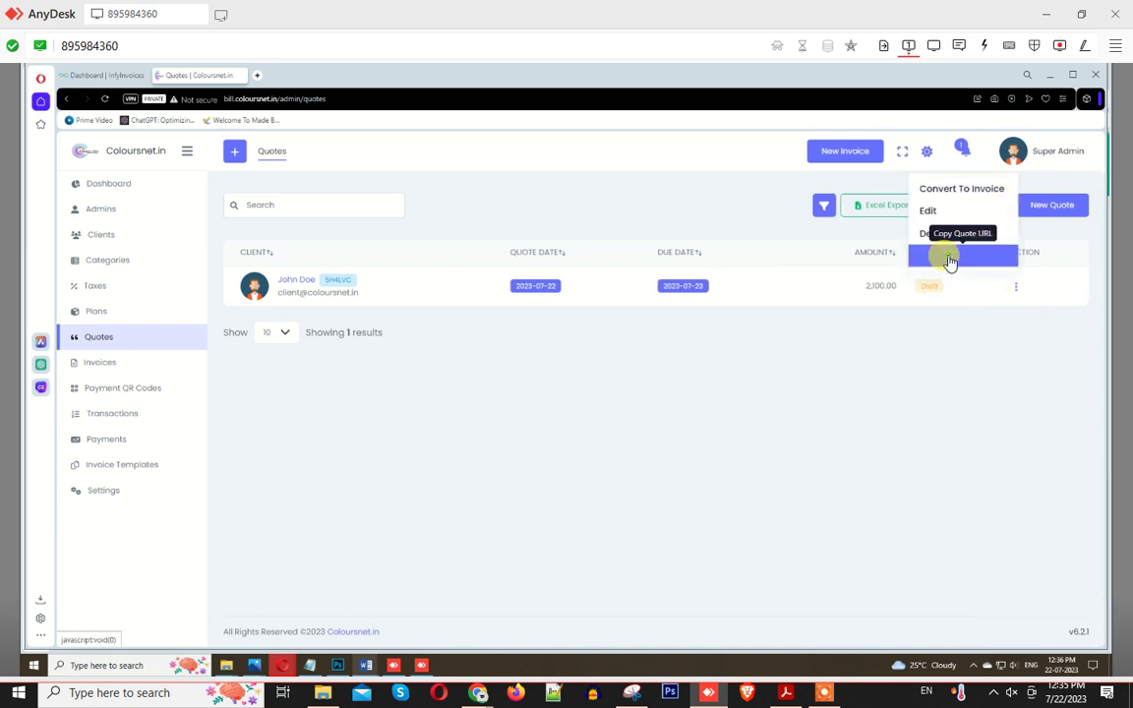
{"action": "left_click", "coordinate": [946, 255]}
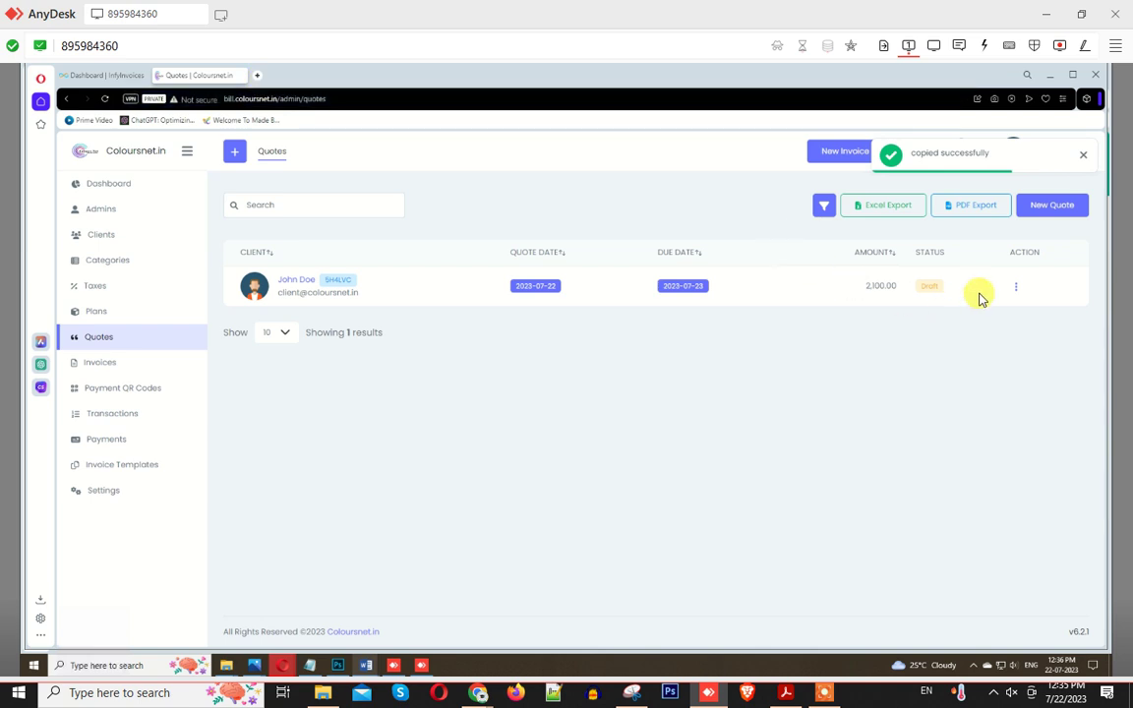
{"action": "left_click", "coordinate": [1015, 288]}
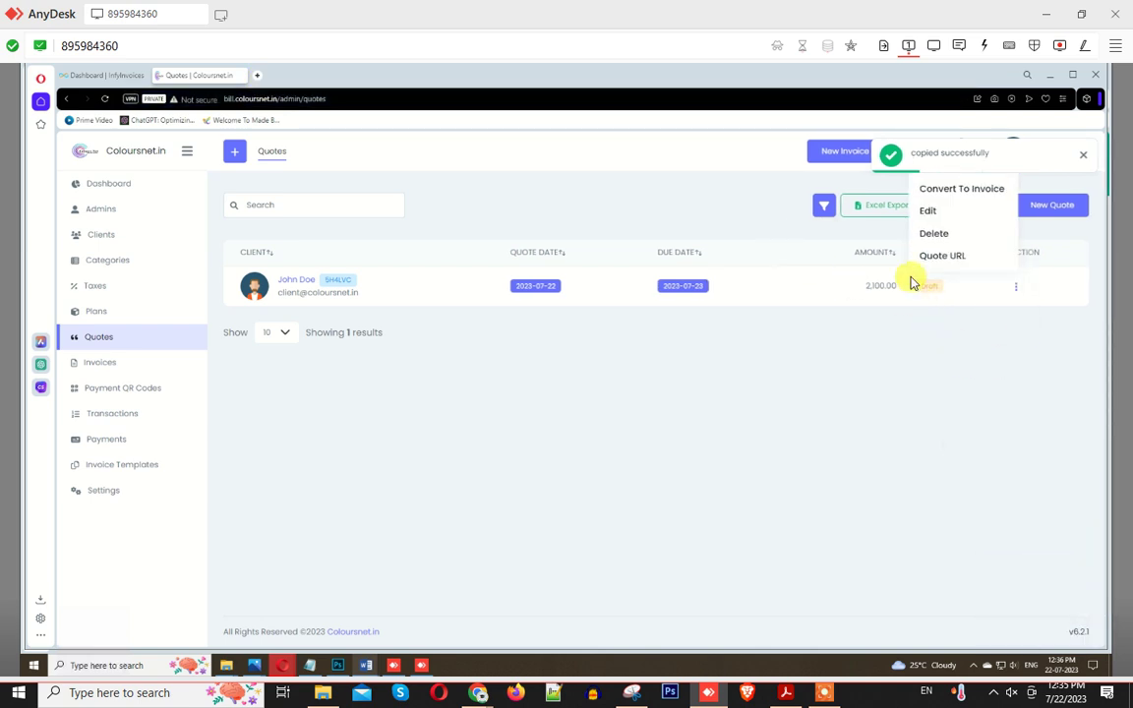
{"action": "left_click", "coordinate": [258, 77]}
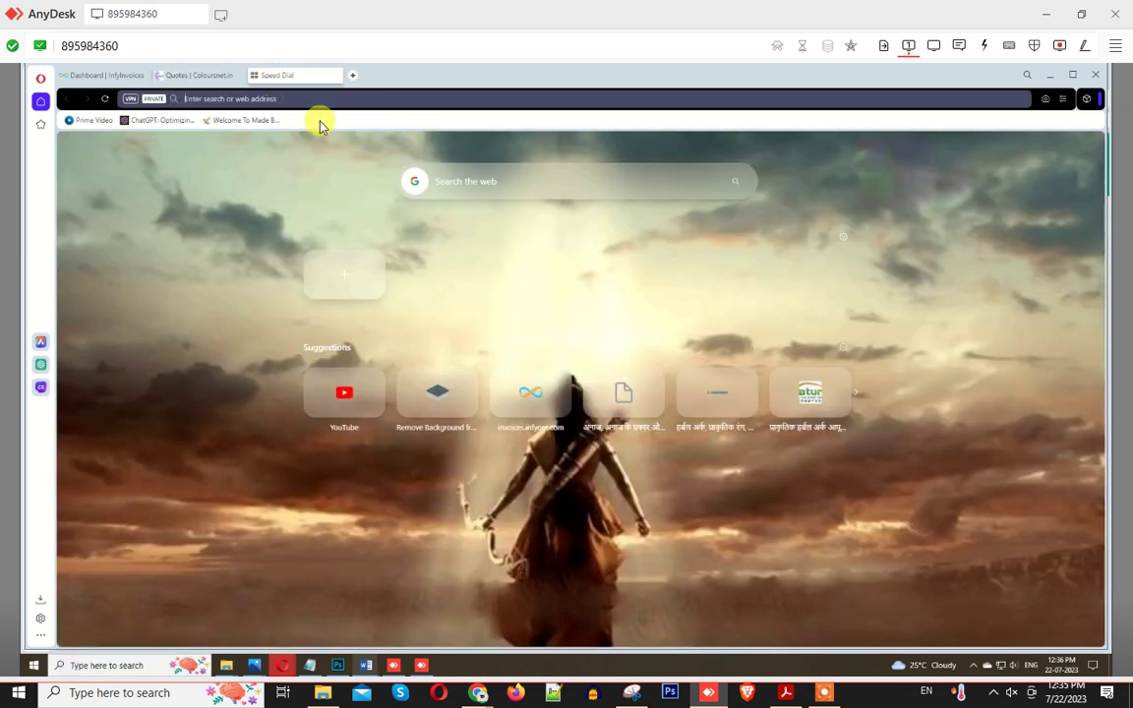
Step: Load the pasted quote link to view the 2,100.00 shared quote, then return to the Quotes tab
{"action": "key", "text": "Return"}
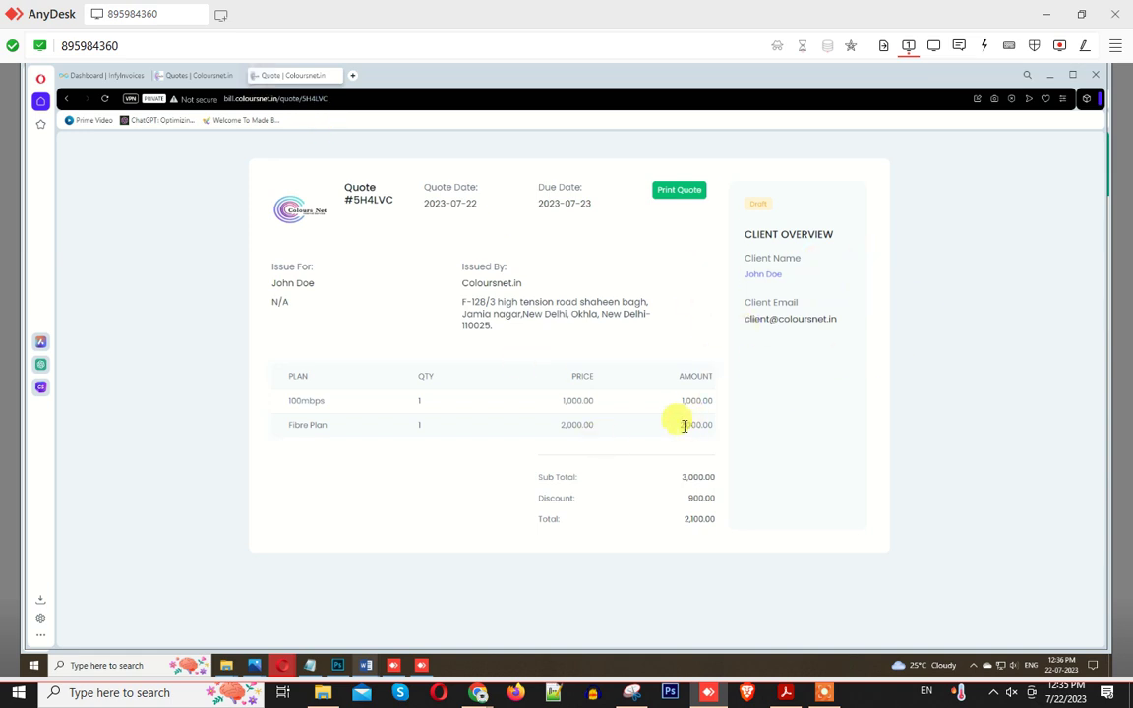
{"action": "left_click_drag", "start_coordinate": [433, 204], "coordinate": [622, 365]}
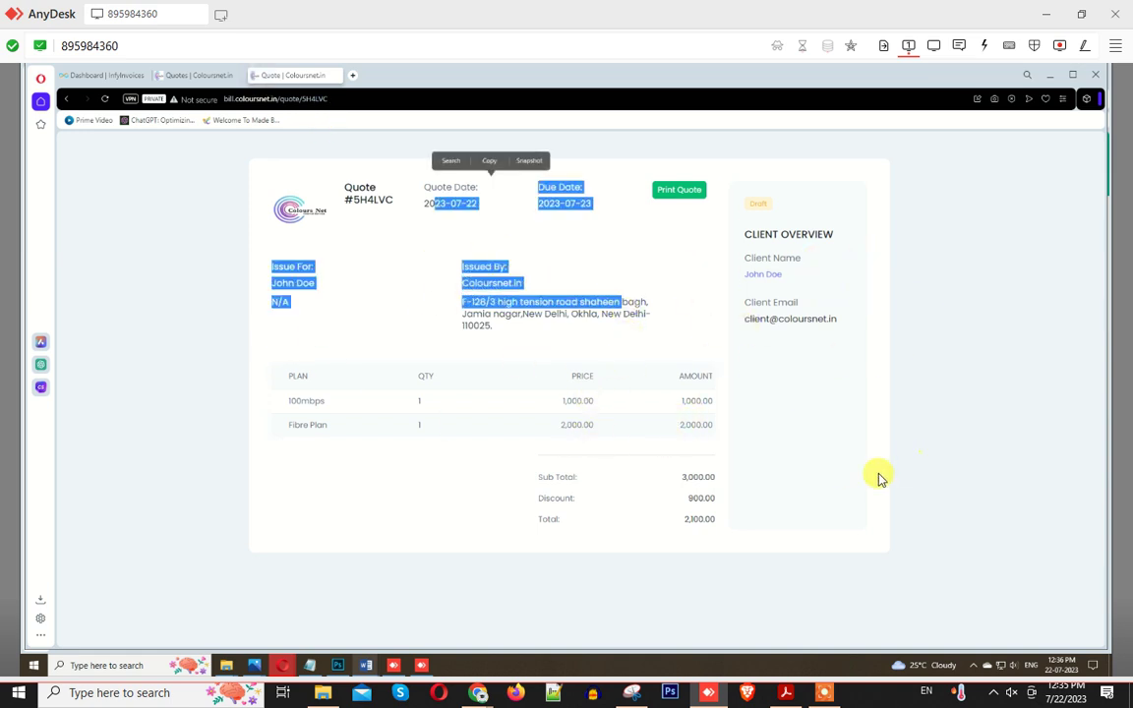
{"action": "left_click", "coordinate": [829, 530]}
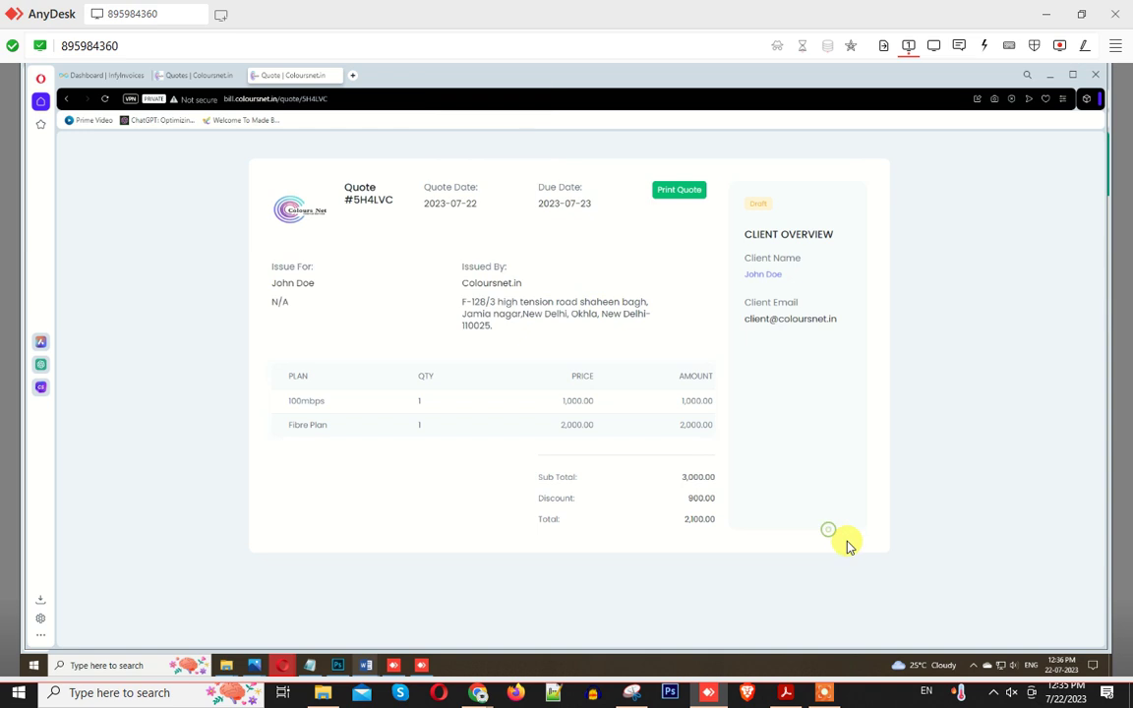
{"action": "left_click", "coordinate": [185, 76]}
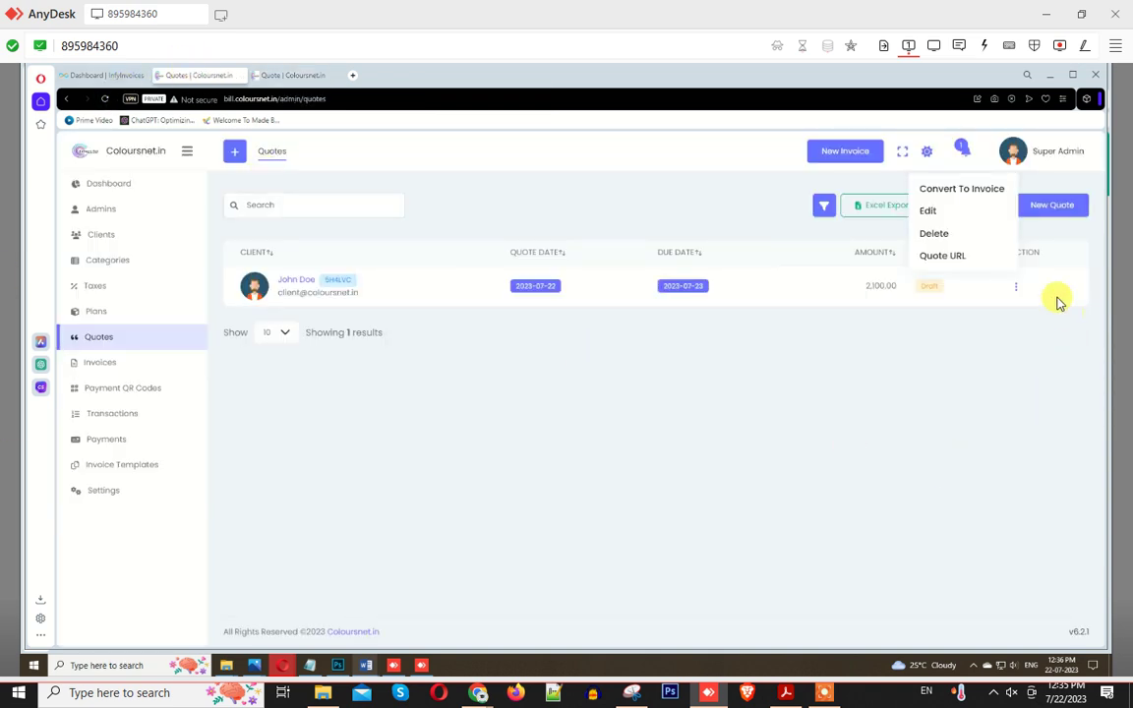
Step: Convert quote #5H4LVC to an invoice via its Action menu, then go to Invoices
{"action": "left_click", "coordinate": [1016, 286]}
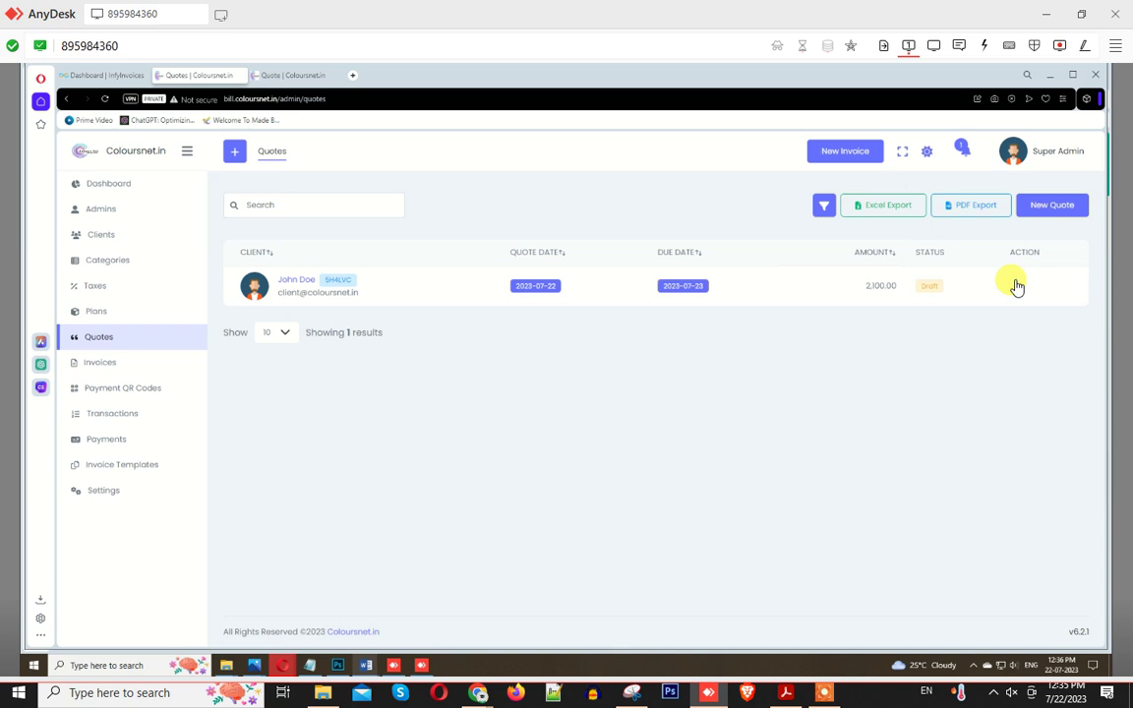
{"action": "left_click", "coordinate": [1016, 286]}
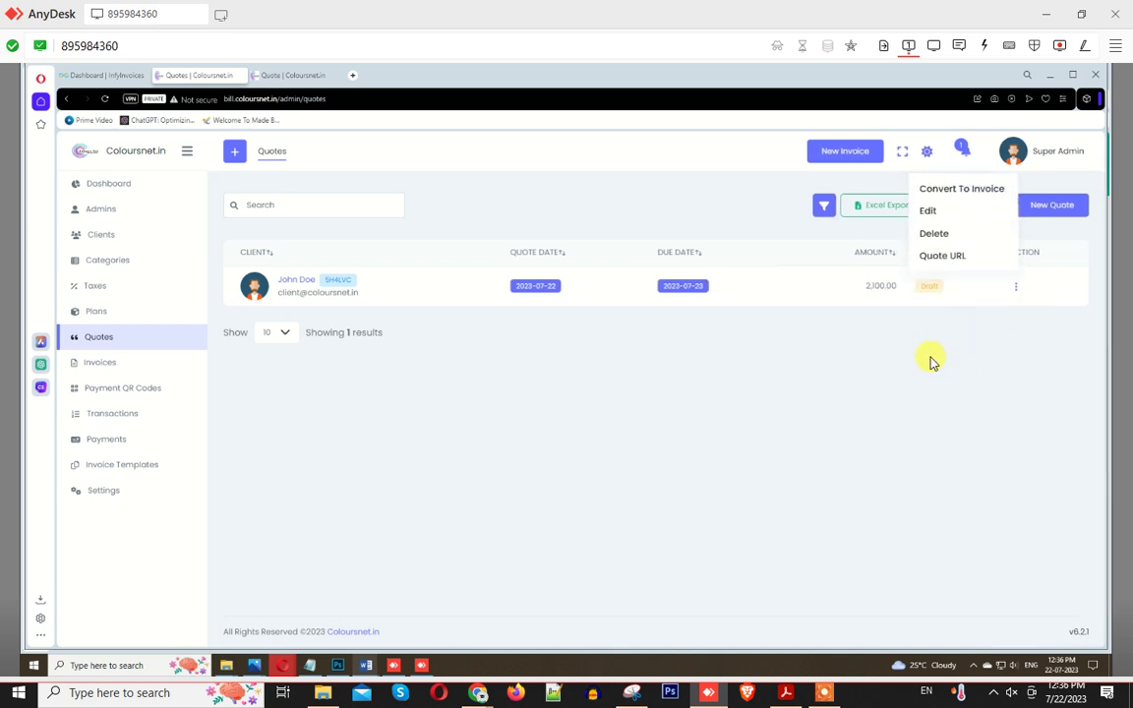
{"action": "left_click", "coordinate": [987, 189]}
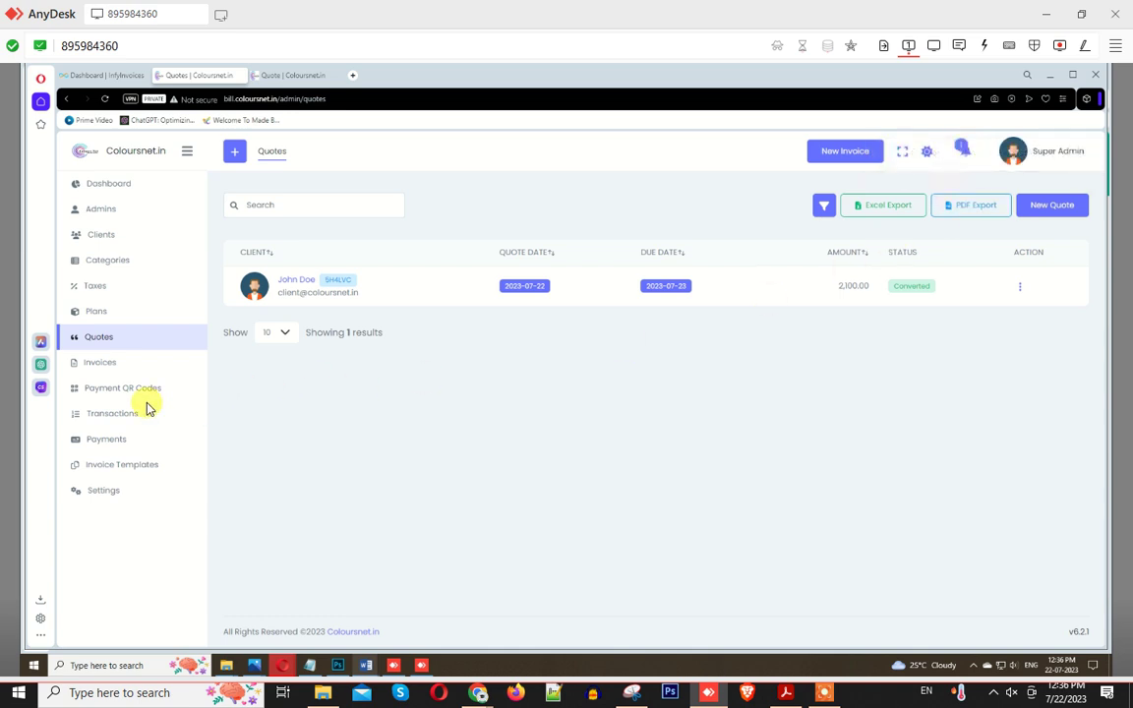
{"action": "left_click", "coordinate": [98, 363]}
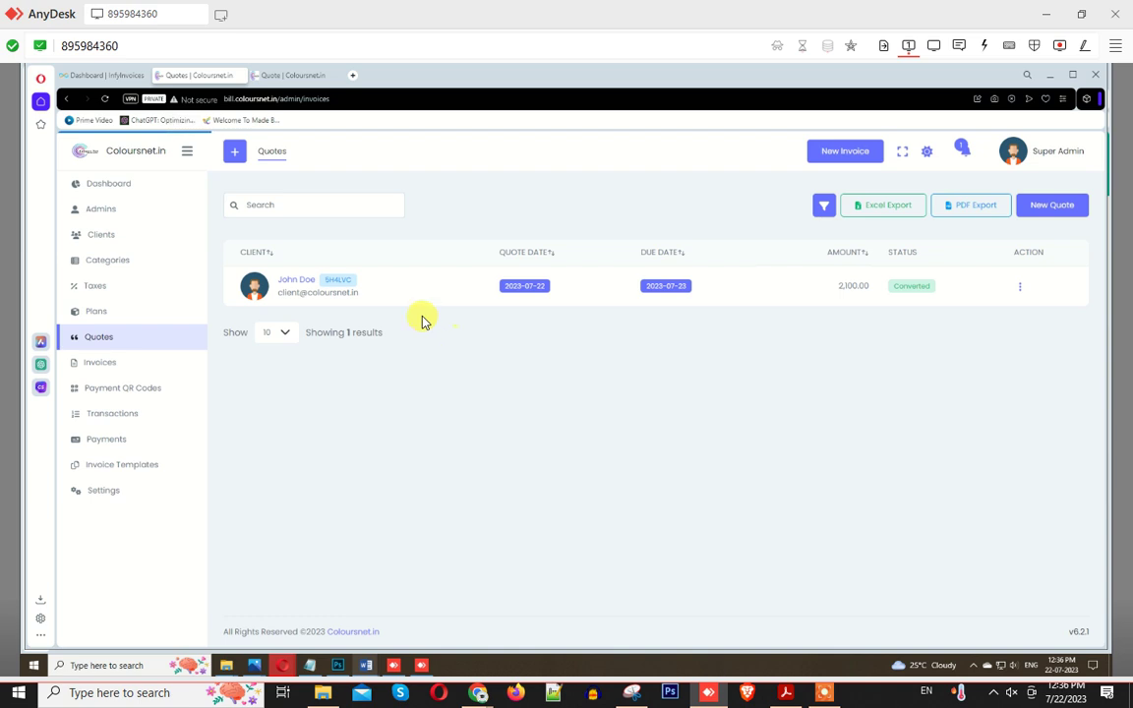
Step: Review quote #5H4LVC as a printable PDF, then switch to the Invoices tab showing draft 5H4LVC
{"action": "left_click", "coordinate": [287, 77]}
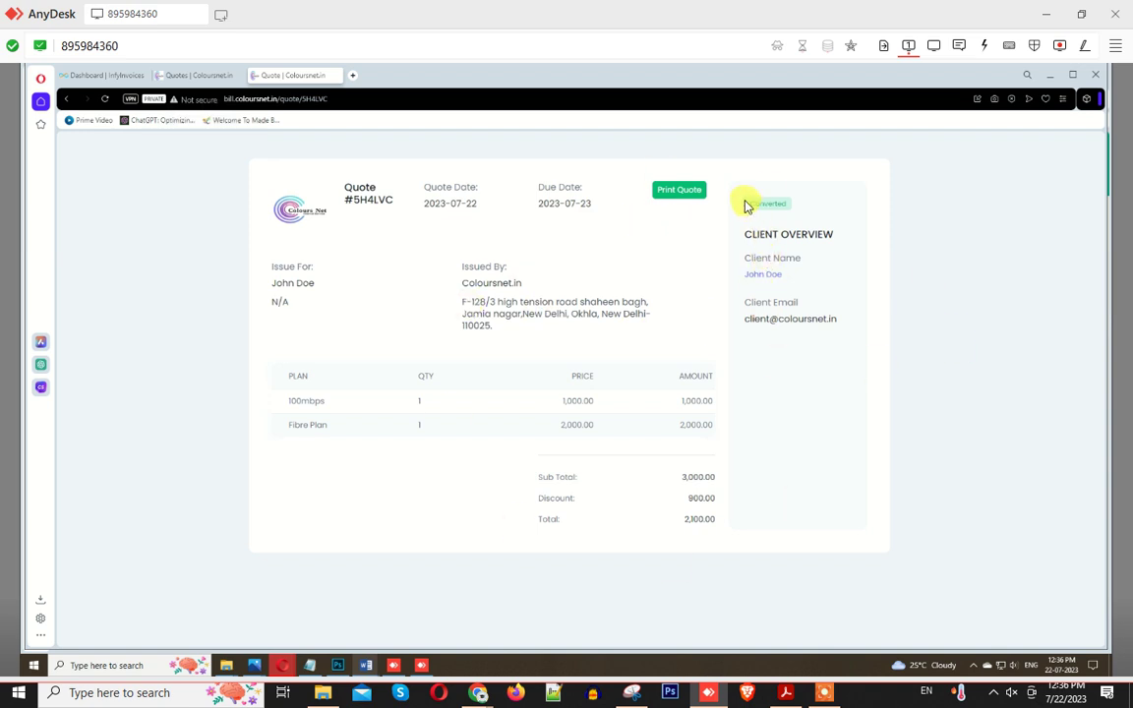
{"action": "left_click", "coordinate": [680, 194]}
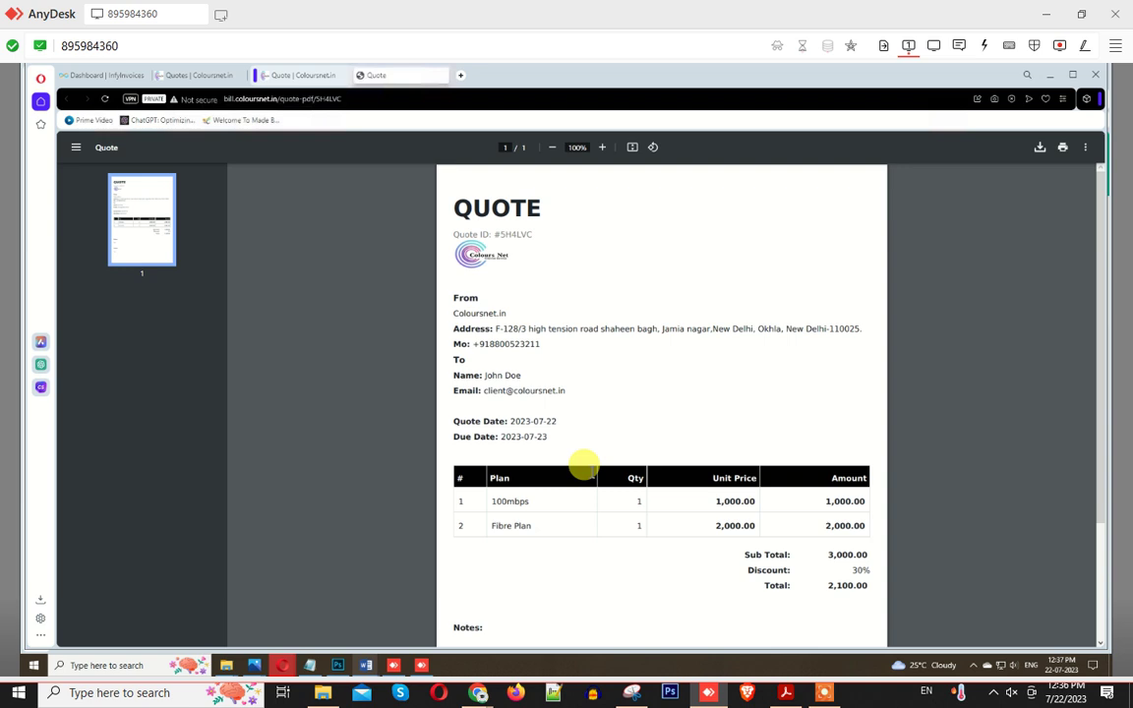
{"action": "scroll", "coordinate": [797, 497], "scroll_direction": "down", "scroll_amount": 3}
{"action": "scroll", "coordinate": [715, 523], "scroll_direction": "up", "scroll_amount": 3}
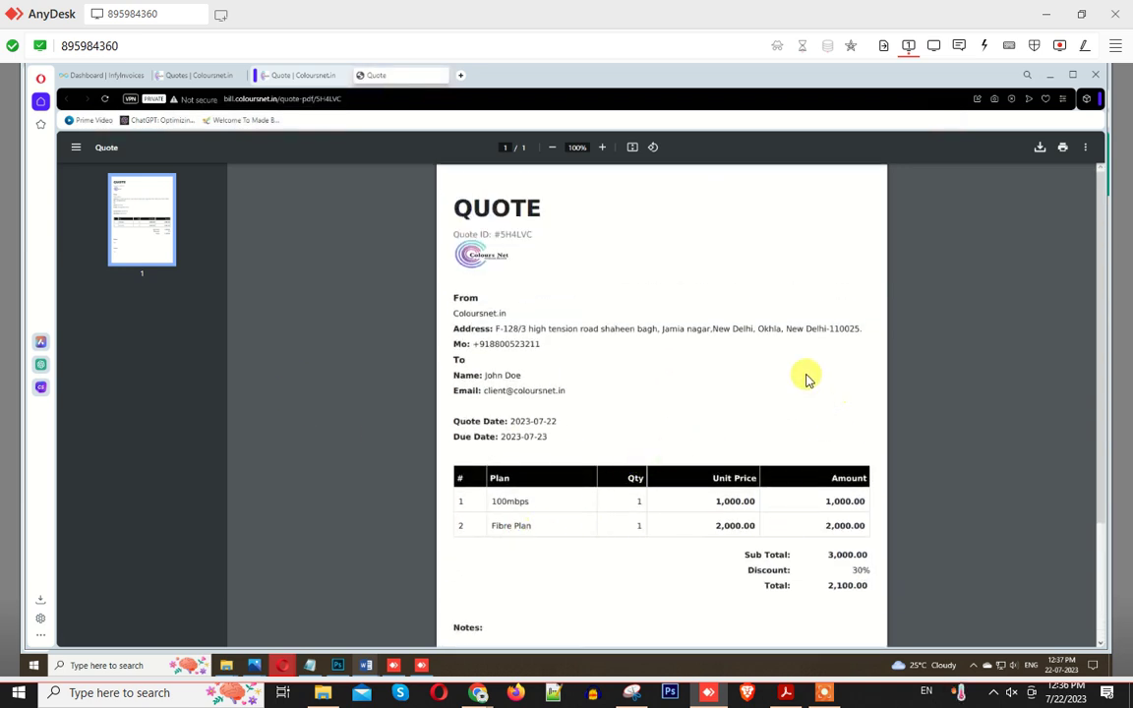
{"action": "left_click", "coordinate": [292, 76]}
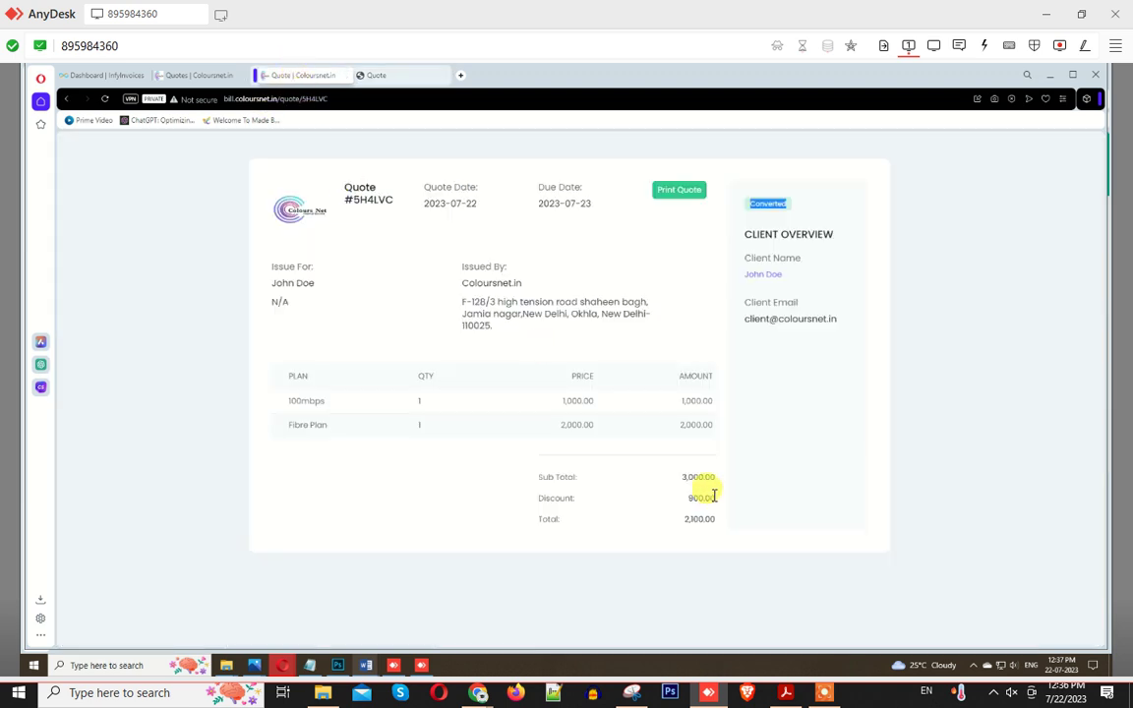
{"action": "left_click", "coordinate": [184, 76]}
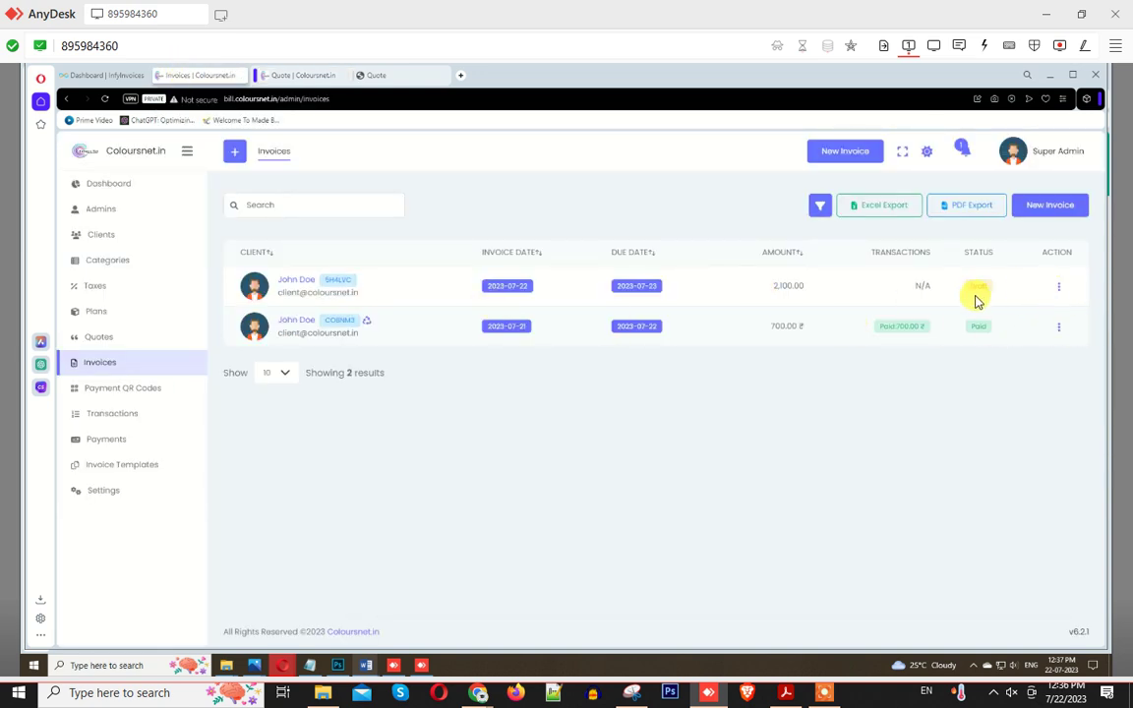
Step: Open draft invoice 5H4LVC in the Edit Invoice form from its row actions
{"action": "left_click", "coordinate": [1058, 289]}
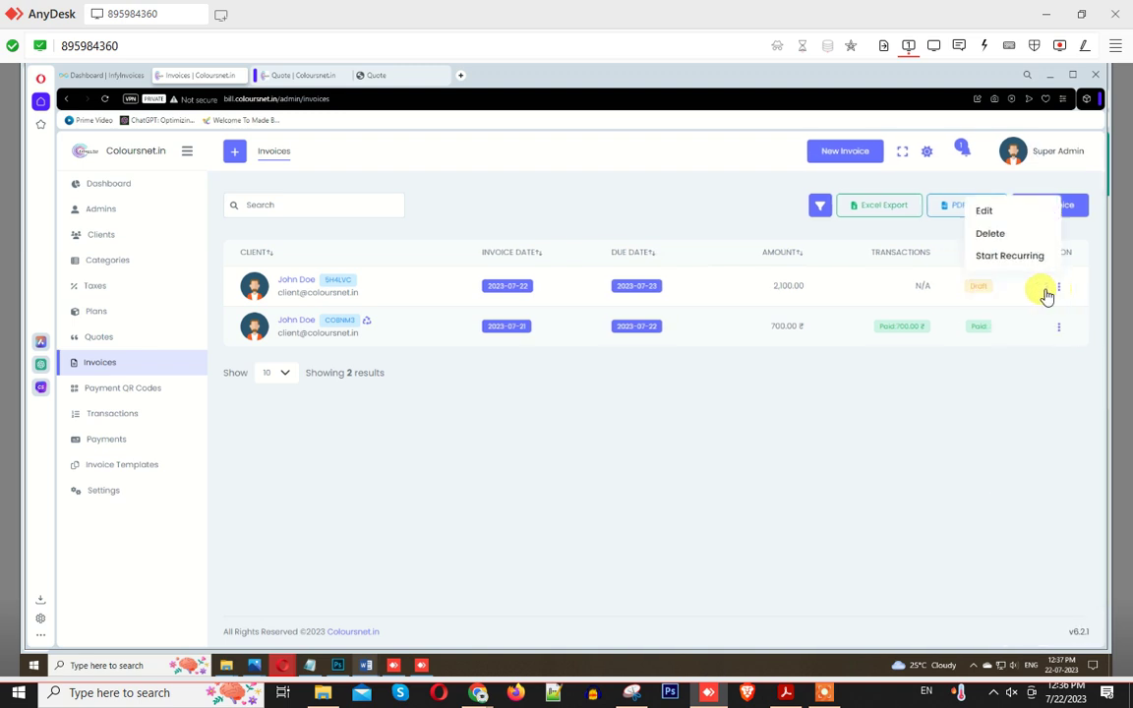
{"action": "left_click", "coordinate": [982, 216]}
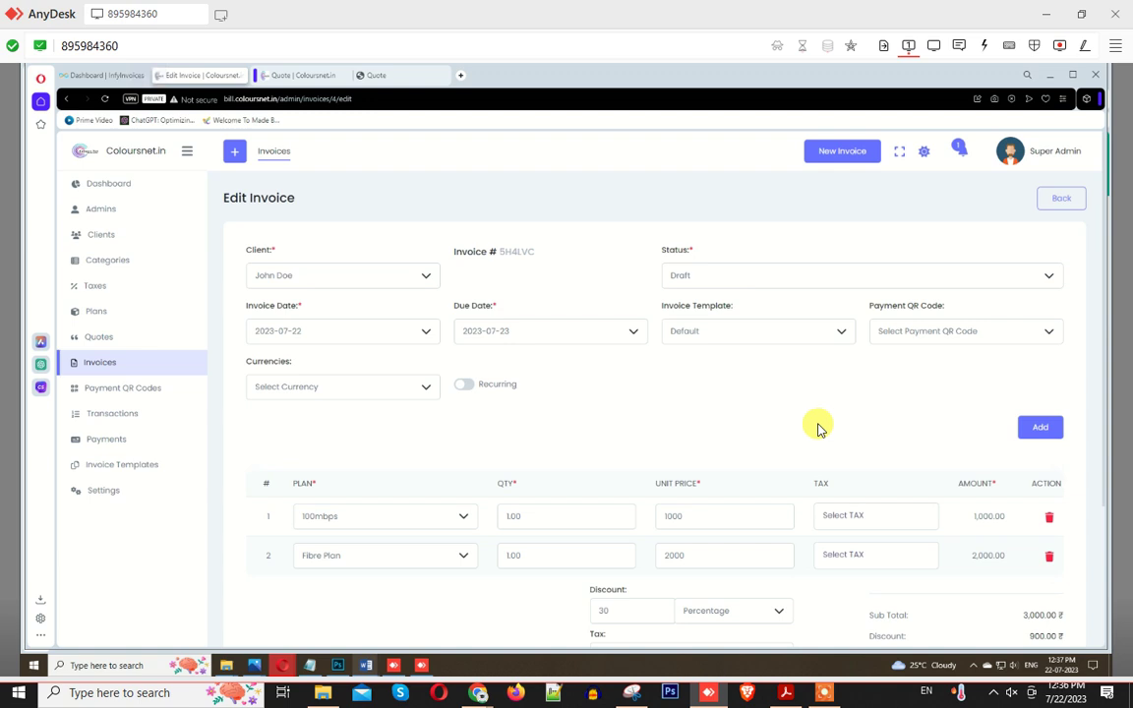
{"action": "scroll", "coordinate": [730, 411], "scroll_direction": "down", "scroll_amount": 3}
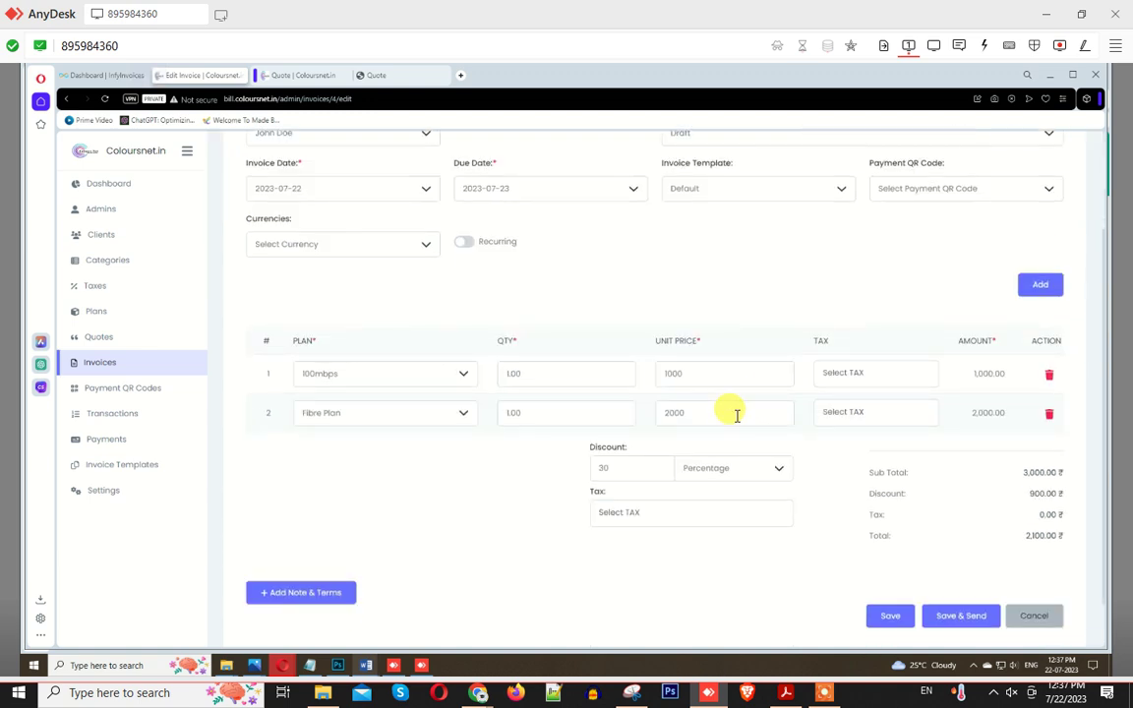
Step: Set the invoice template to New York, leaving the payment QR code unset
{"action": "scroll", "coordinate": [737, 417], "scroll_direction": "up", "scroll_amount": 2}
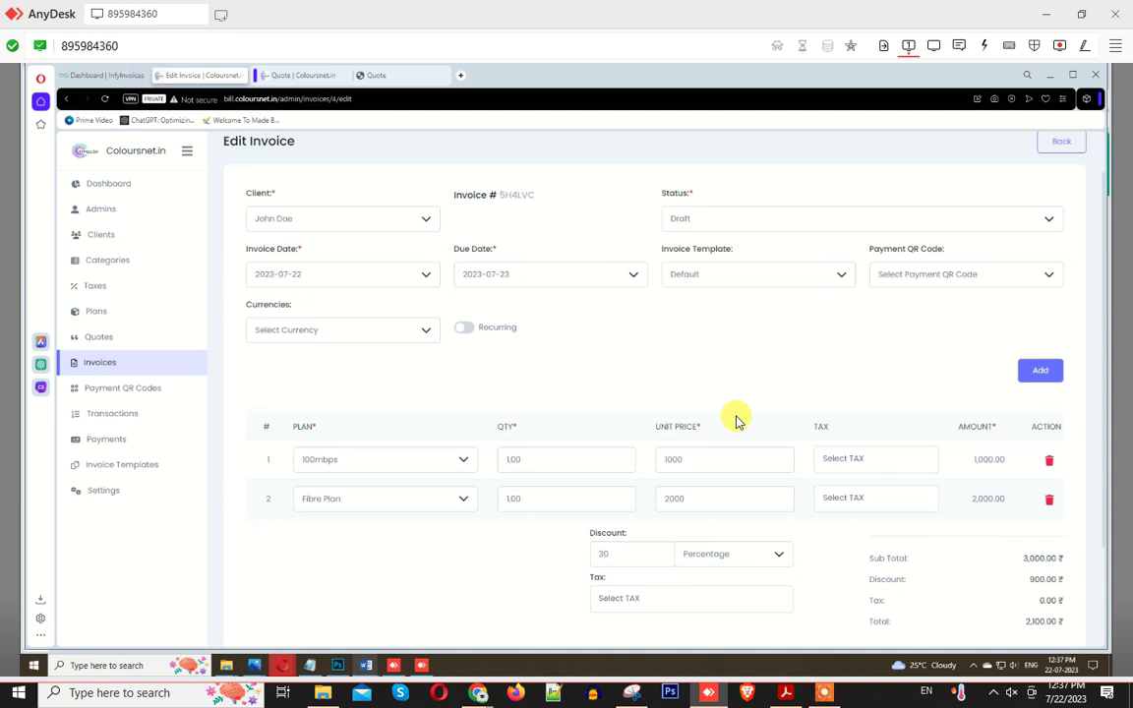
{"action": "left_click", "coordinate": [915, 276]}
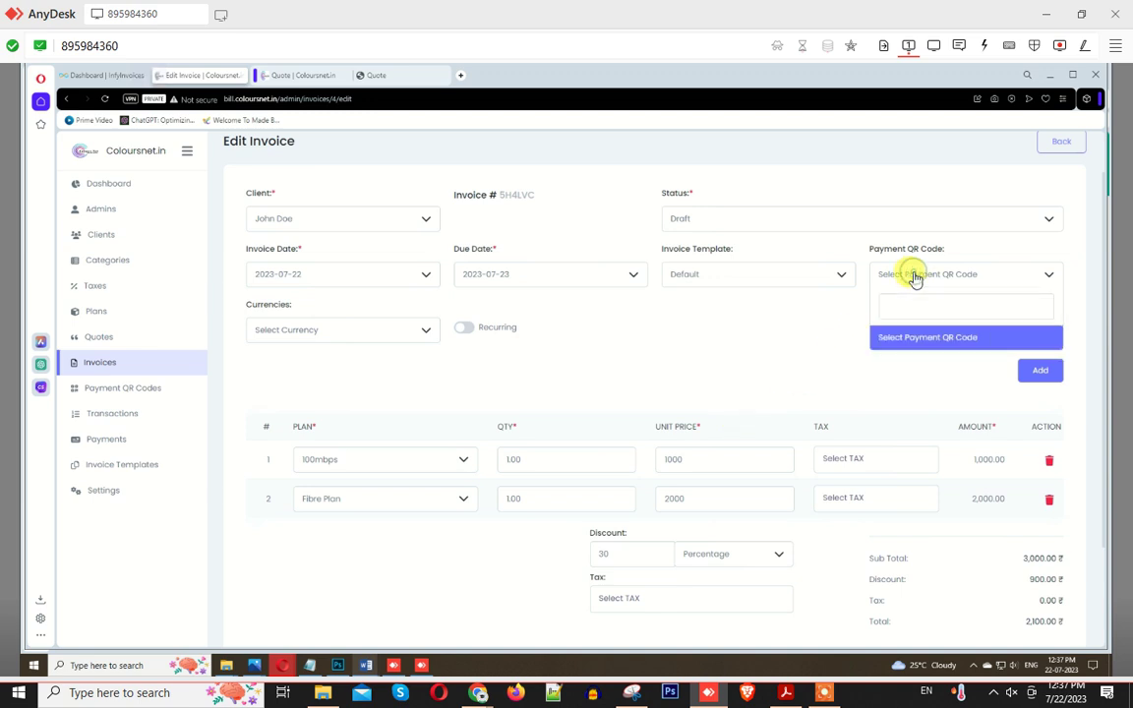
{"action": "left_click", "coordinate": [914, 341]}
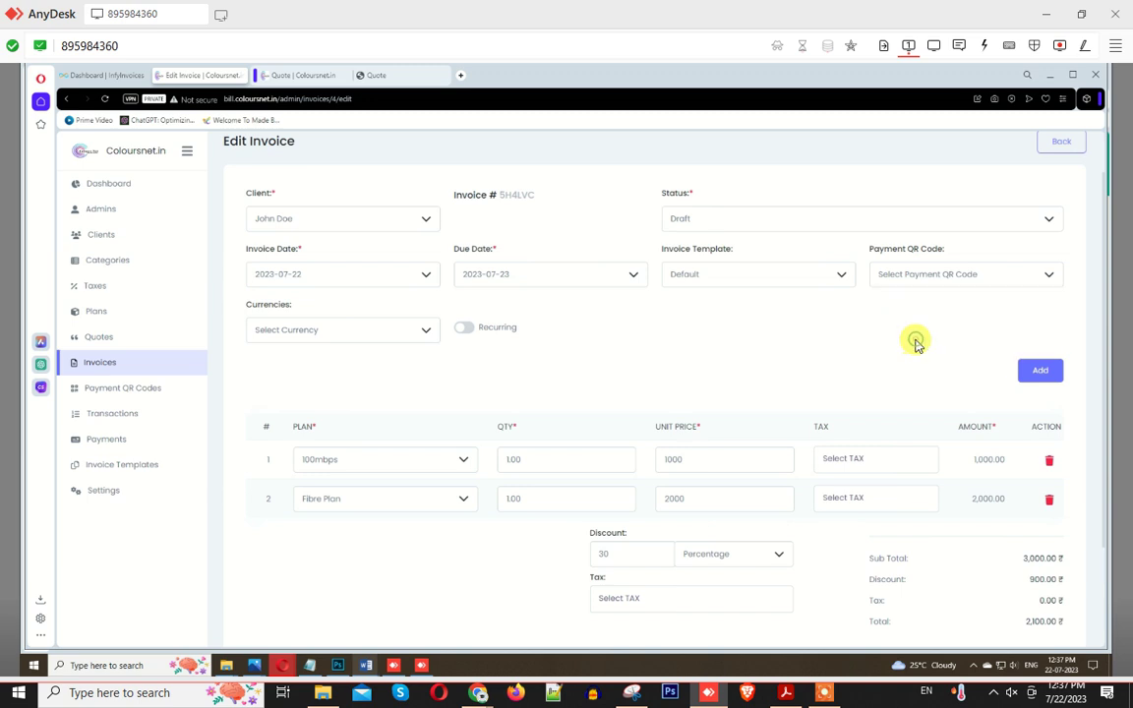
{"action": "left_click", "coordinate": [914, 276]}
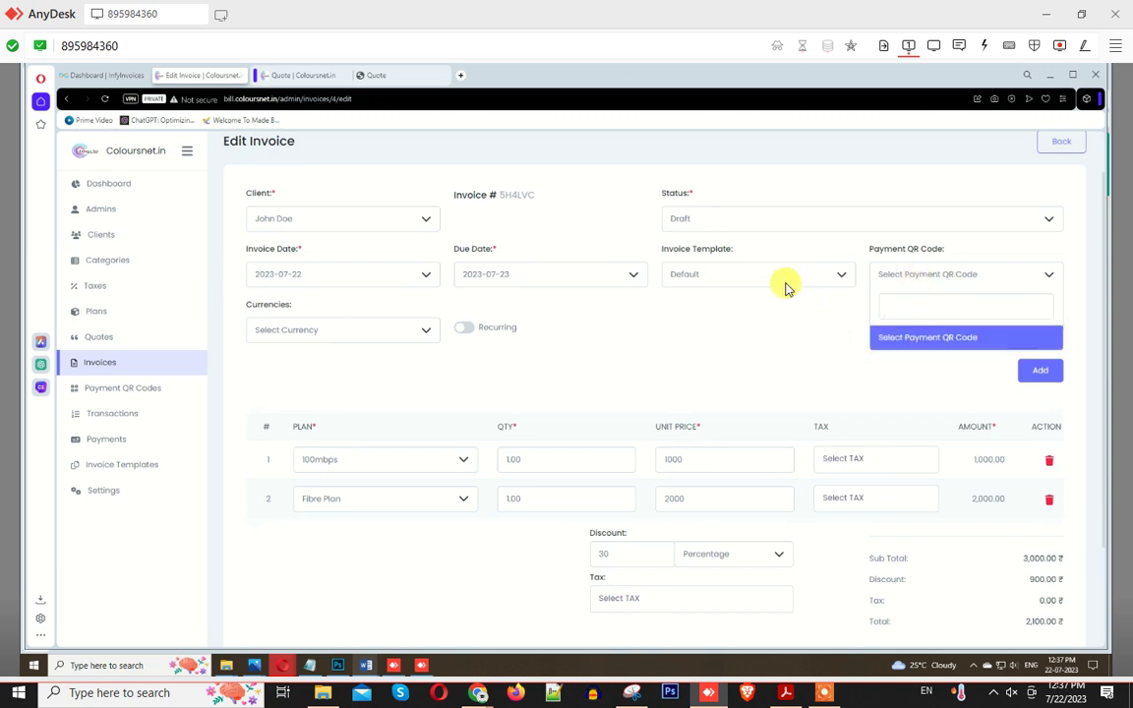
{"action": "left_click", "coordinate": [757, 274]}
{"action": "left_click", "coordinate": [701, 363]}
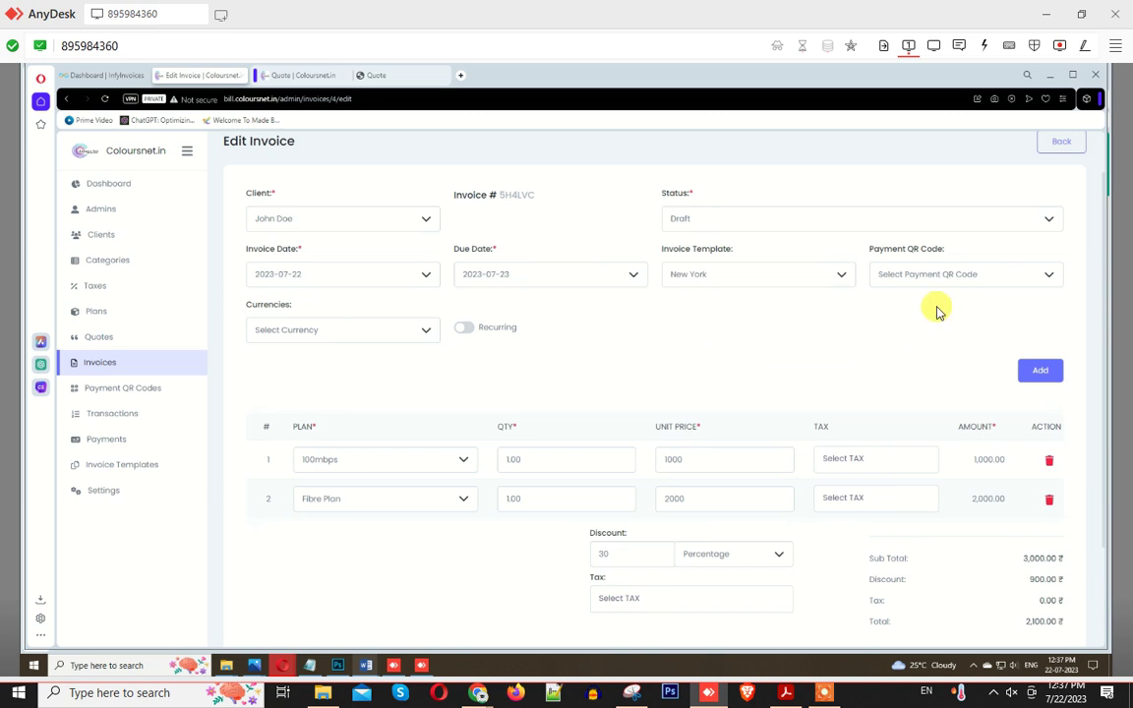
{"action": "left_click", "coordinate": [918, 275]}
{"action": "left_click", "coordinate": [905, 341]}
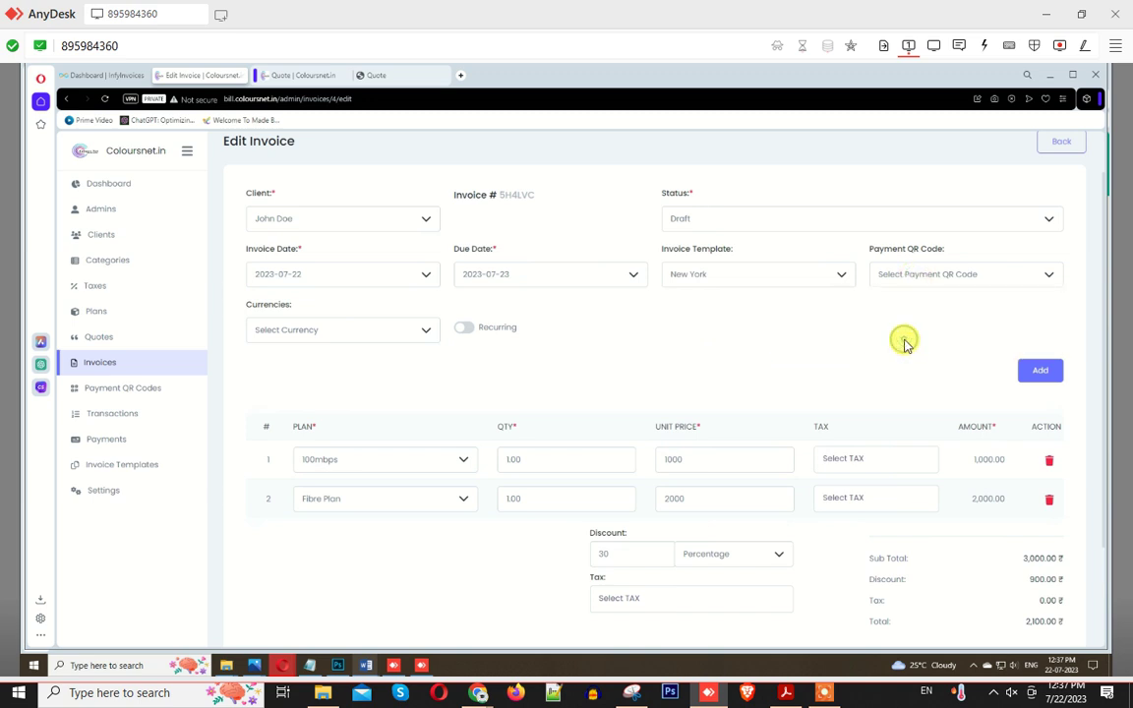
Step: Open the Payment QR Codes page in a new browser tab and switch to it
{"action": "right_click", "coordinate": [137, 393]}
{"action": "left_click", "coordinate": [157, 397]}
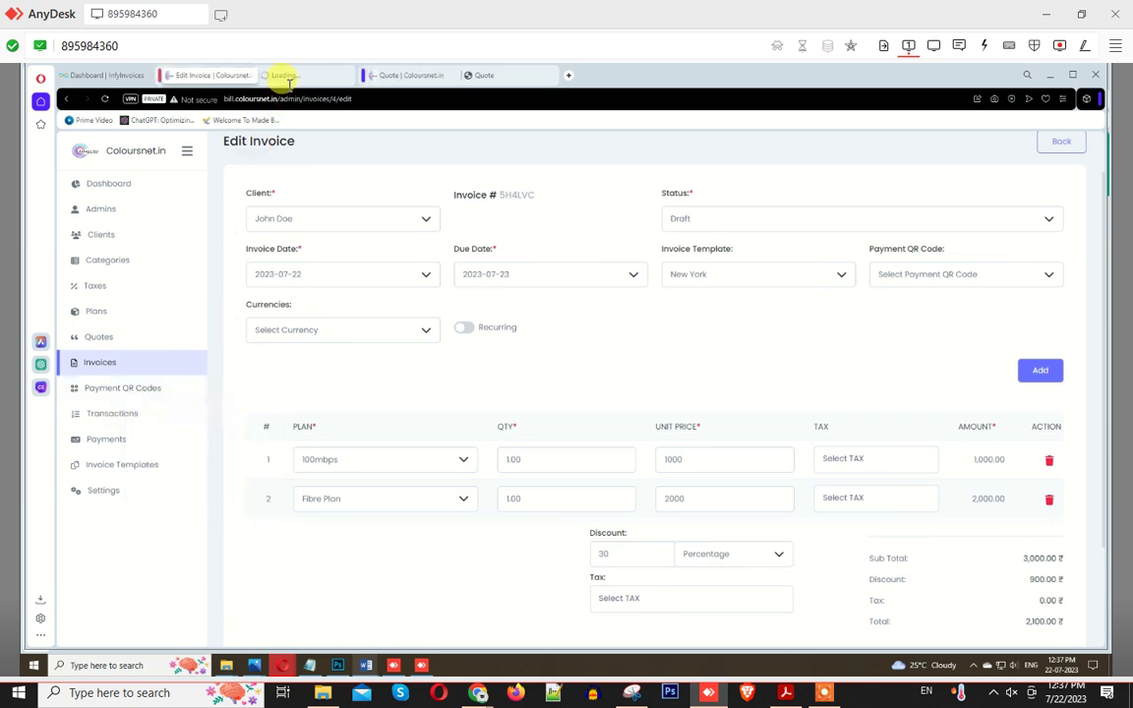
{"action": "left_click", "coordinate": [290, 77]}
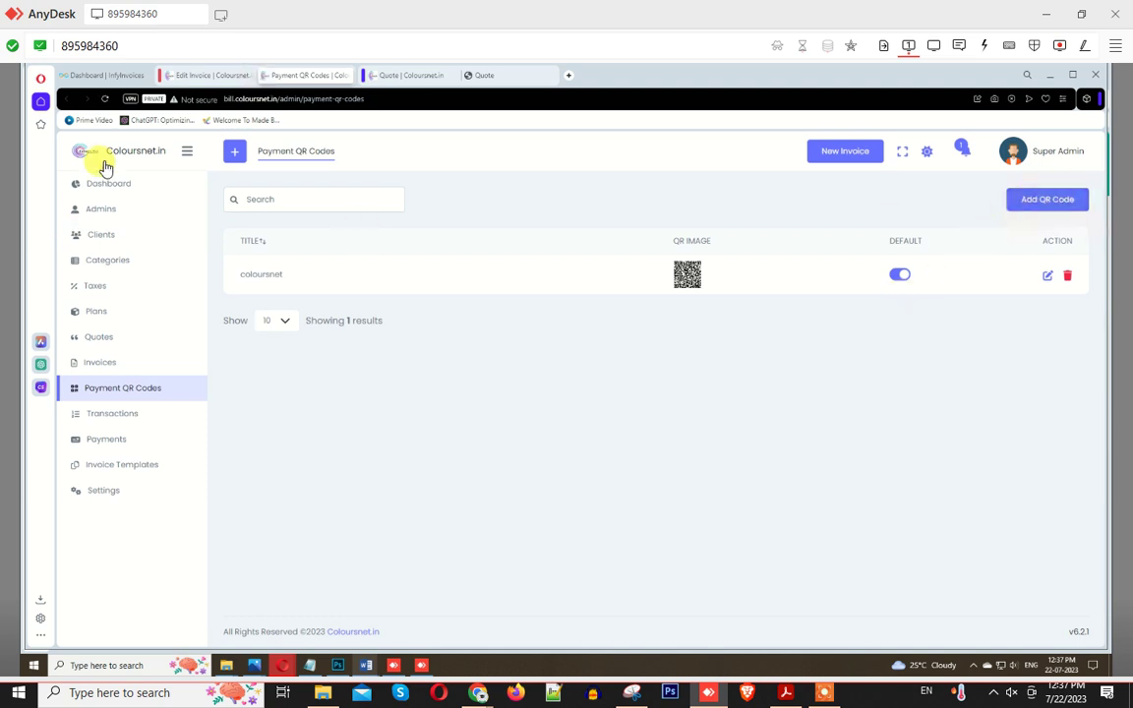
Step: Return to editing 5H4LVC and confirm the Payment QR Code list still offers no codes
{"action": "left_click", "coordinate": [180, 79]}
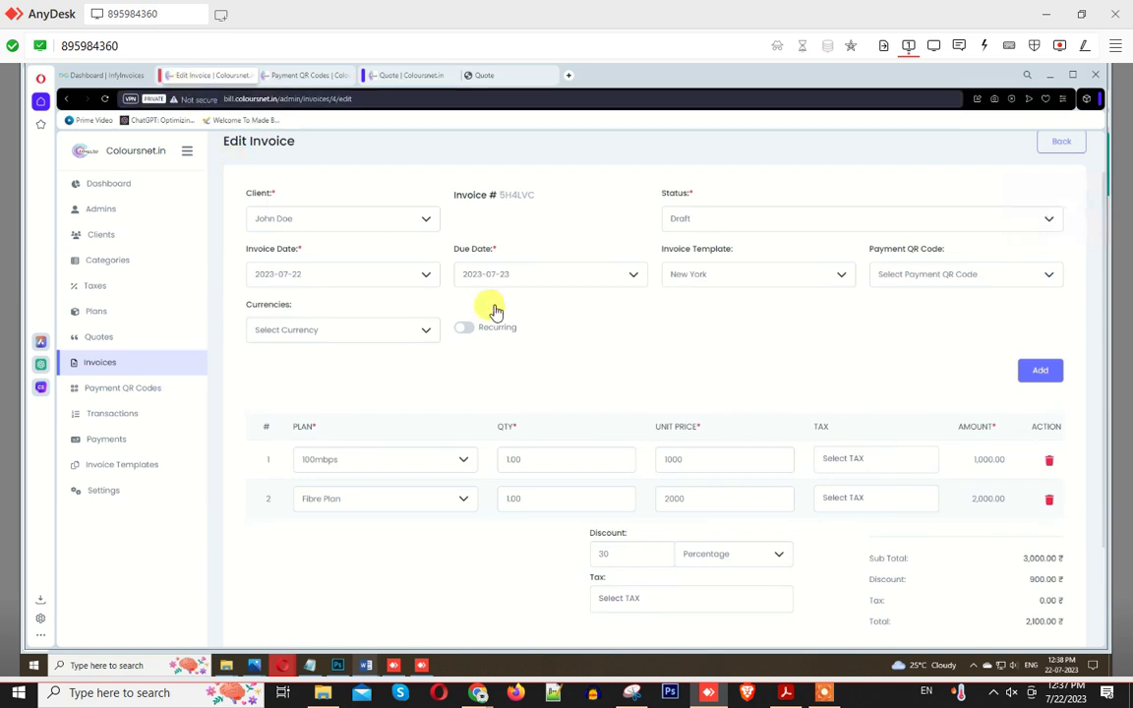
{"action": "left_click", "coordinate": [897, 285]}
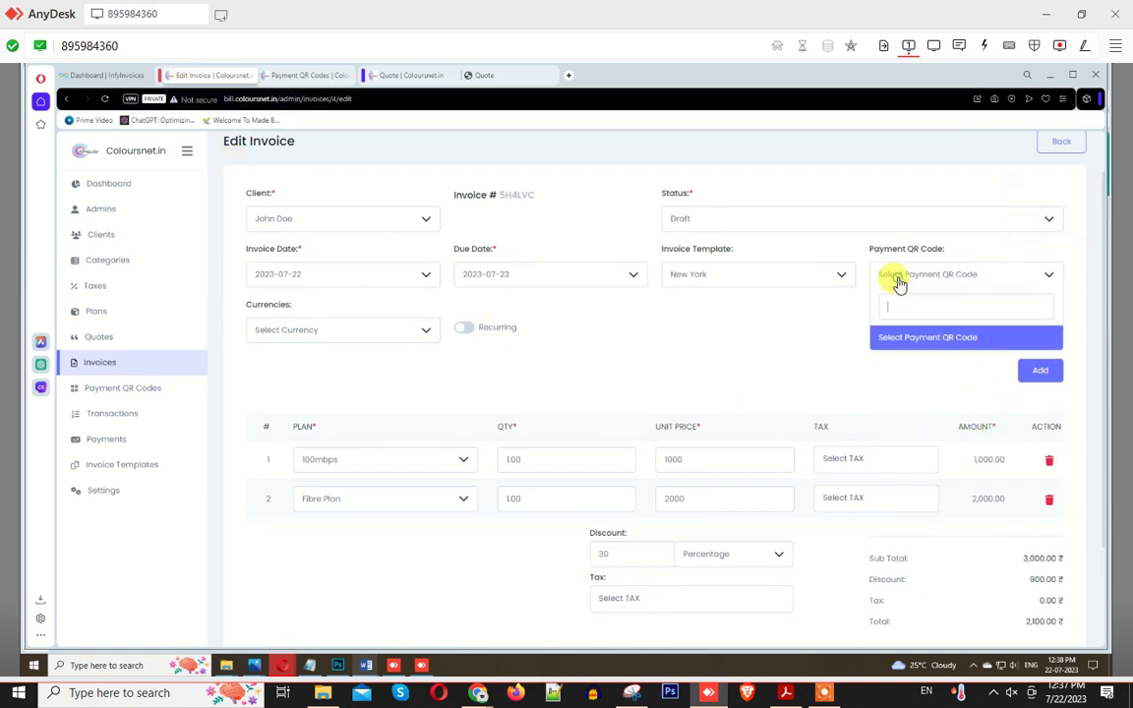
{"action": "left_click", "coordinate": [900, 338]}
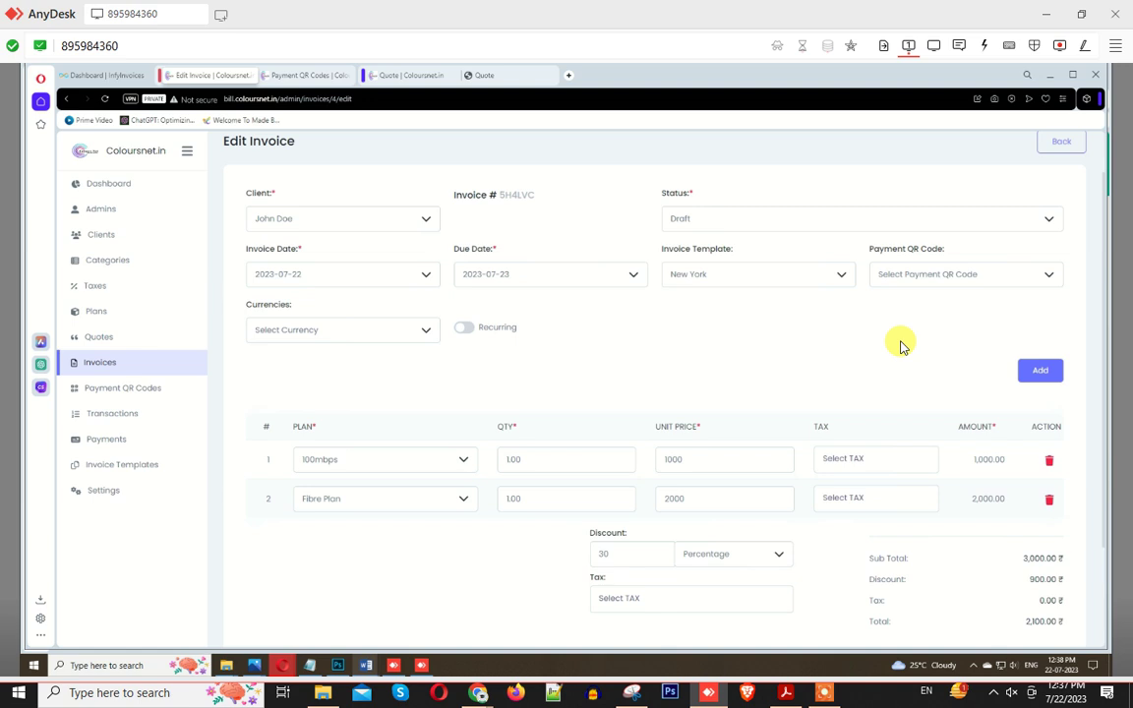
{"action": "left_click", "coordinate": [296, 75]}
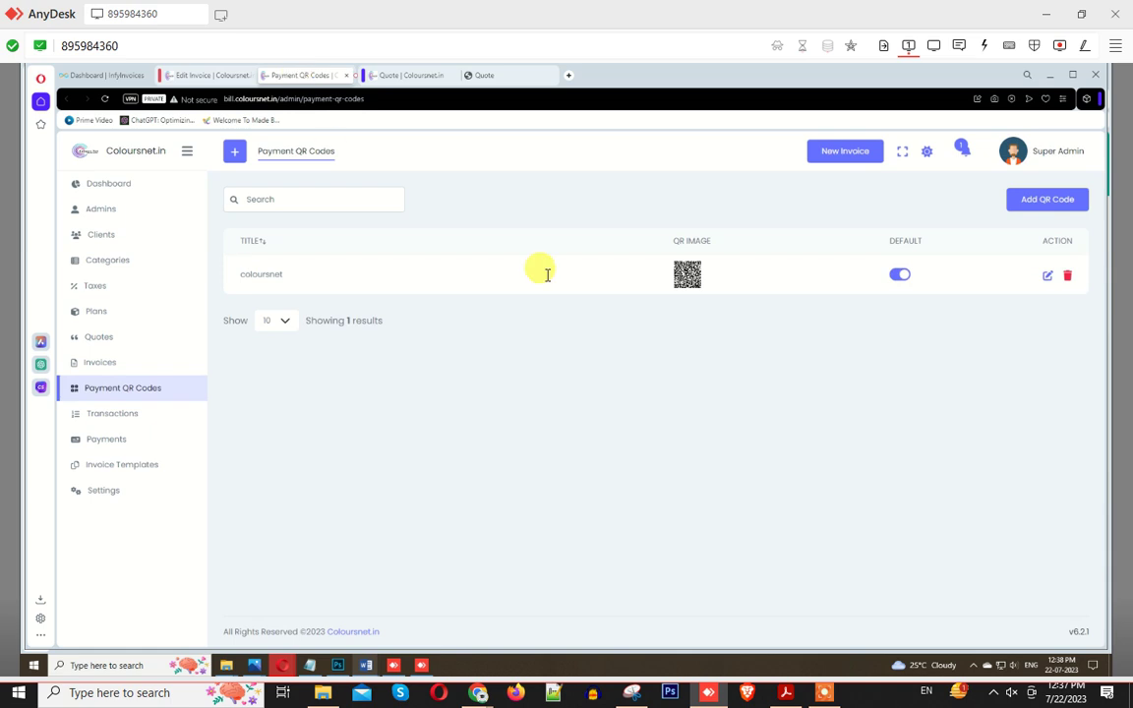
{"action": "left_click", "coordinate": [180, 77]}
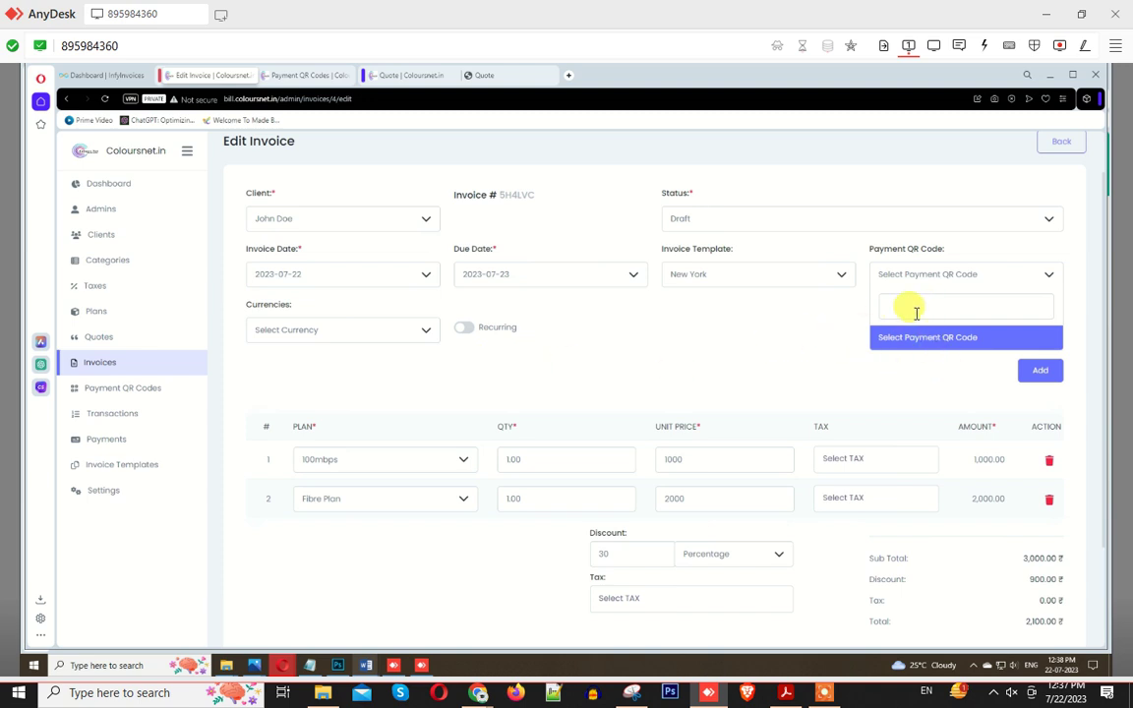
{"action": "left_click", "coordinate": [895, 351]}
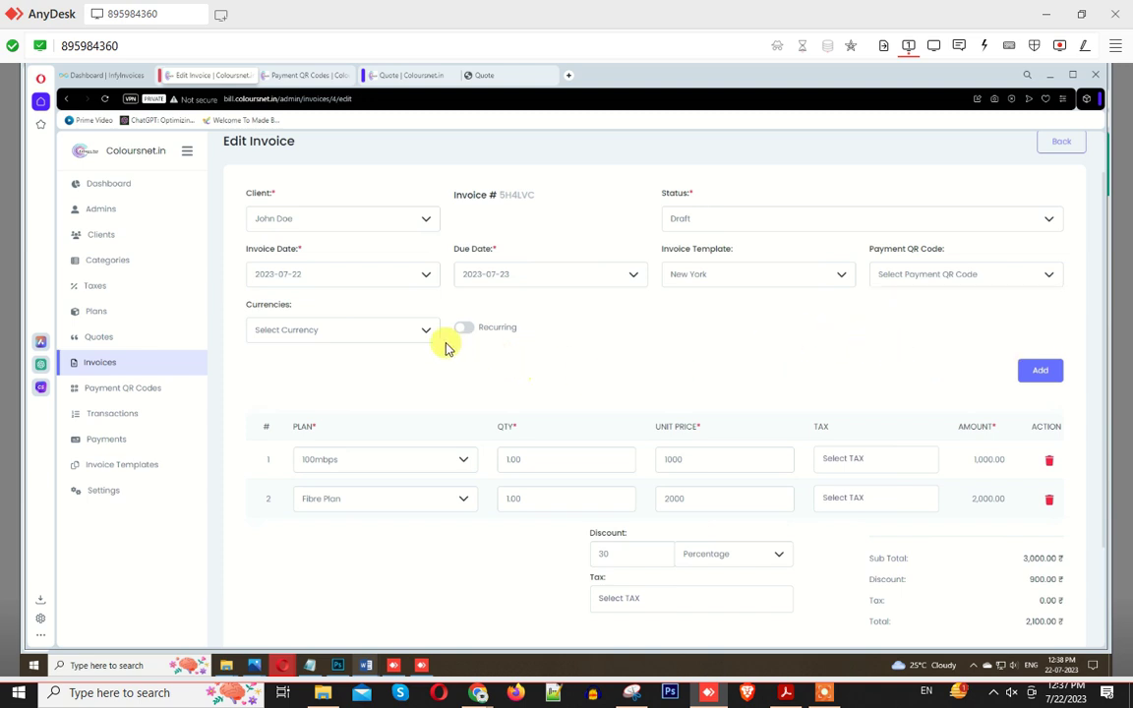
Step: Switch the invoice to Indian Rupee and recurring, then start a new invoice from the list
{"action": "left_click", "coordinate": [402, 335]}
{"action": "left_click", "coordinate": [342, 418]}
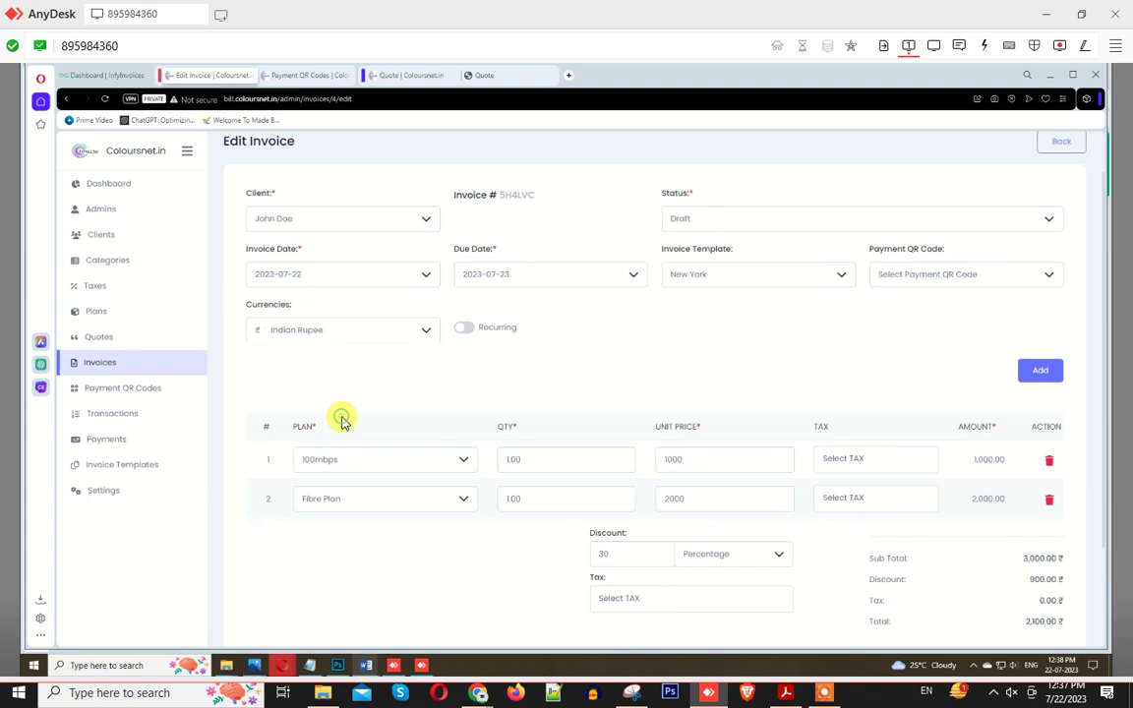
{"action": "left_click", "coordinate": [463, 329]}
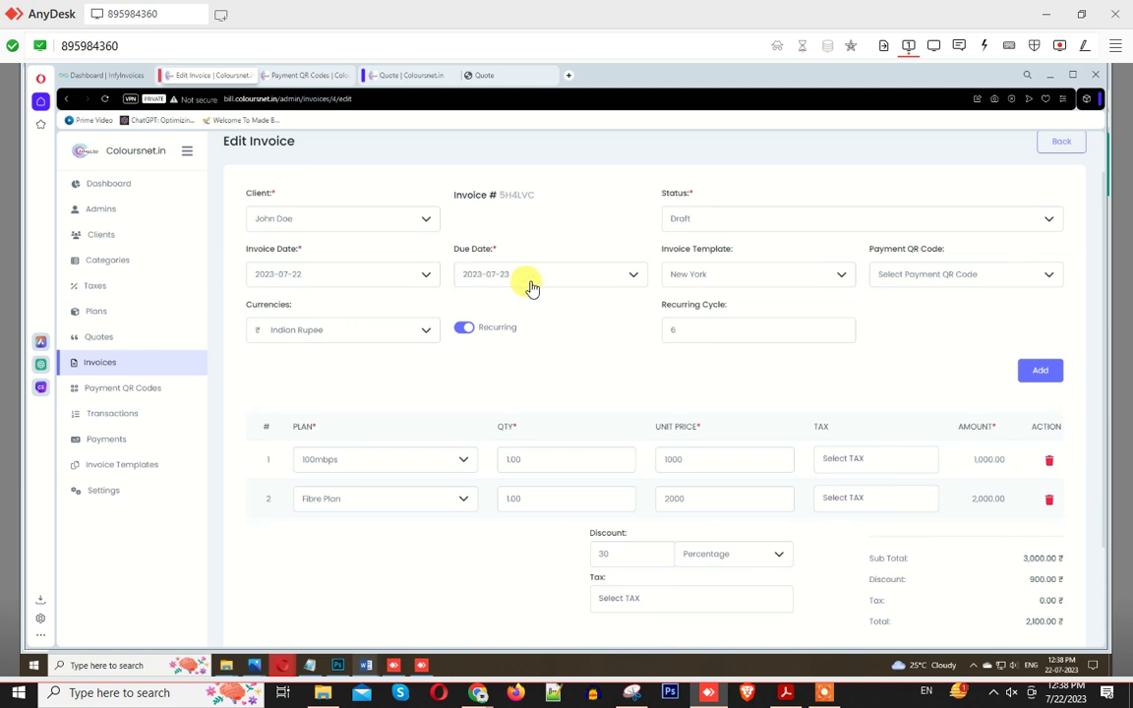
{"action": "left_click", "coordinate": [99, 364]}
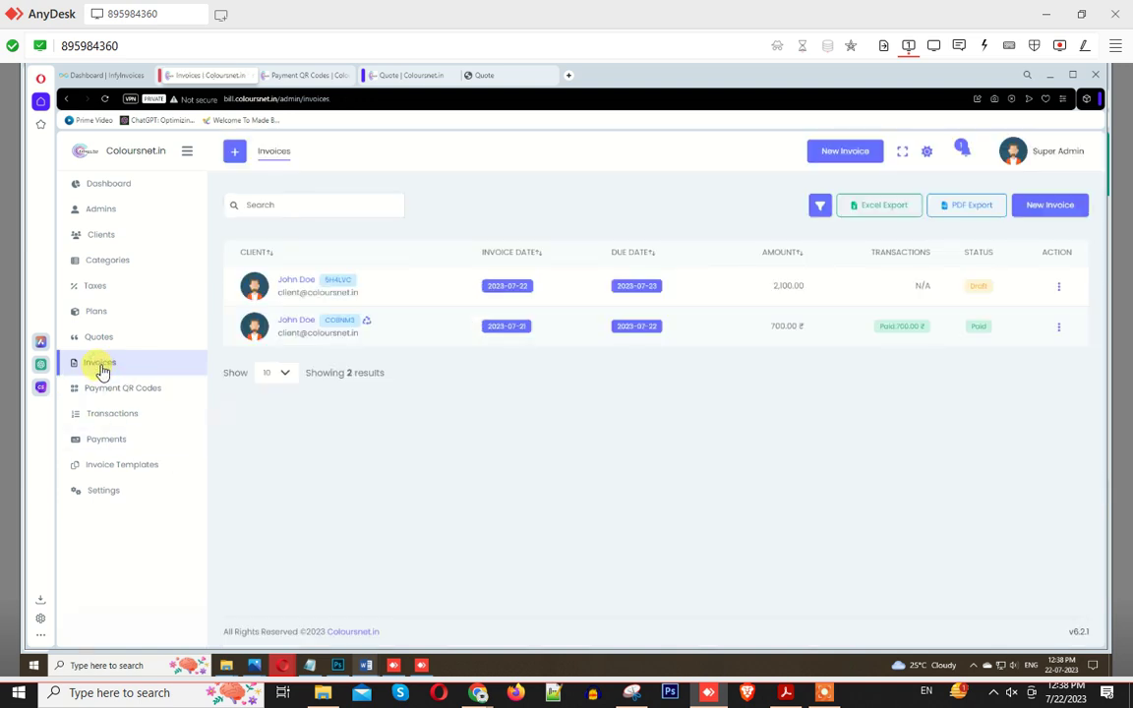
{"action": "left_click", "coordinate": [1051, 210]}
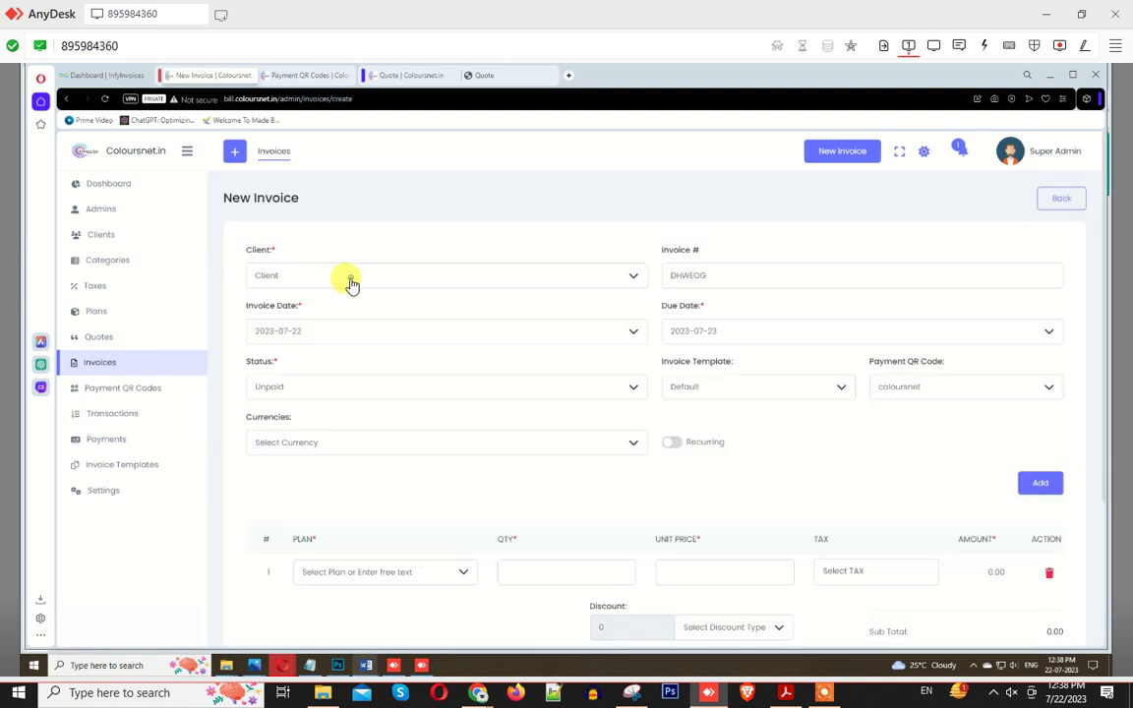
Step: Assign the demo client, Unpaid status and the New York template to the new invoice
{"action": "left_click", "coordinate": [351, 283]}
{"action": "left_click", "coordinate": [287, 371]}
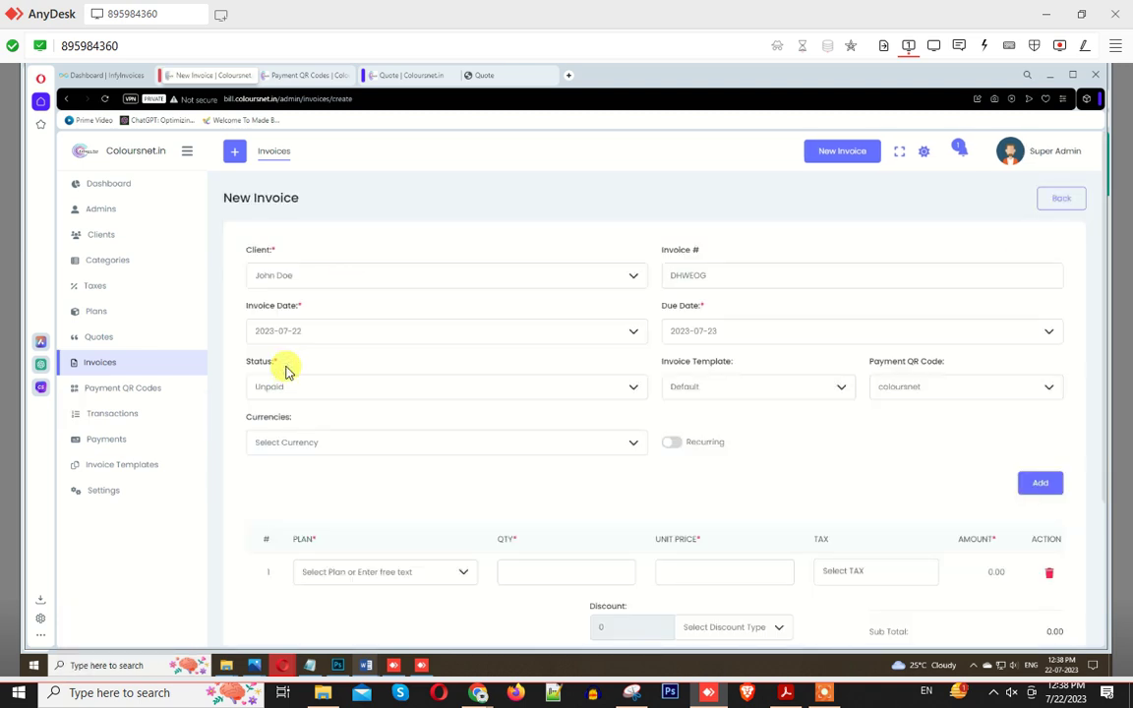
{"action": "left_click_drag", "start_coordinate": [660, 257], "coordinate": [726, 251]}
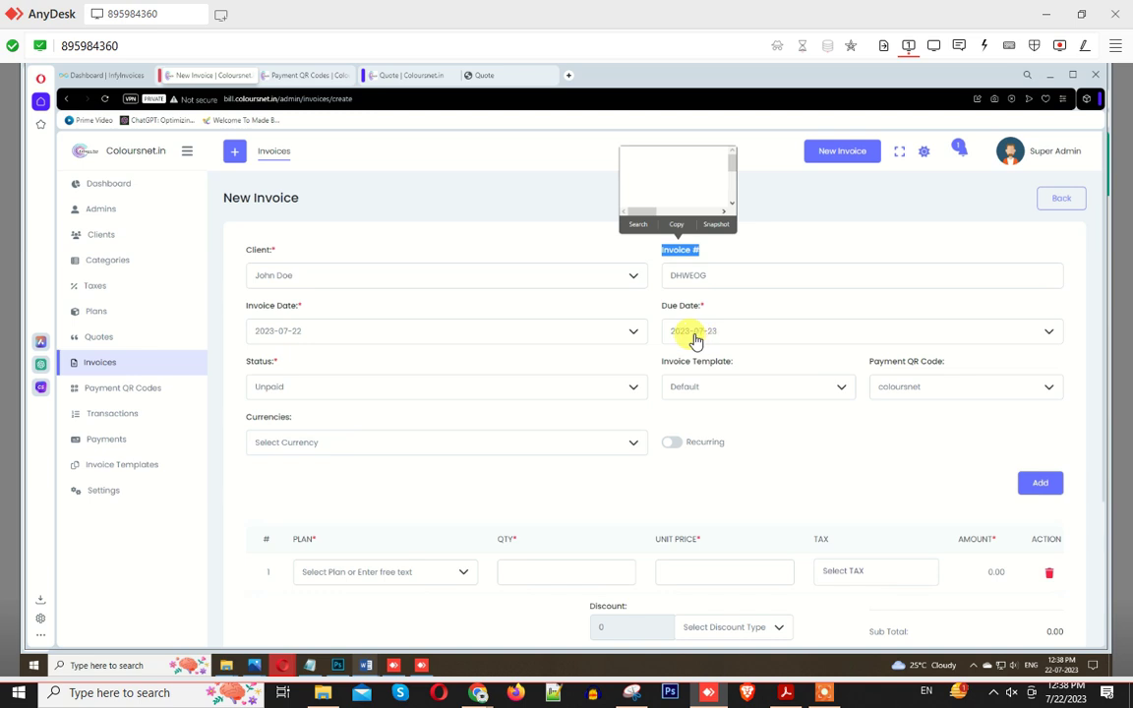
{"action": "left_click", "coordinate": [298, 388]}
{"action": "left_click", "coordinate": [286, 455]}
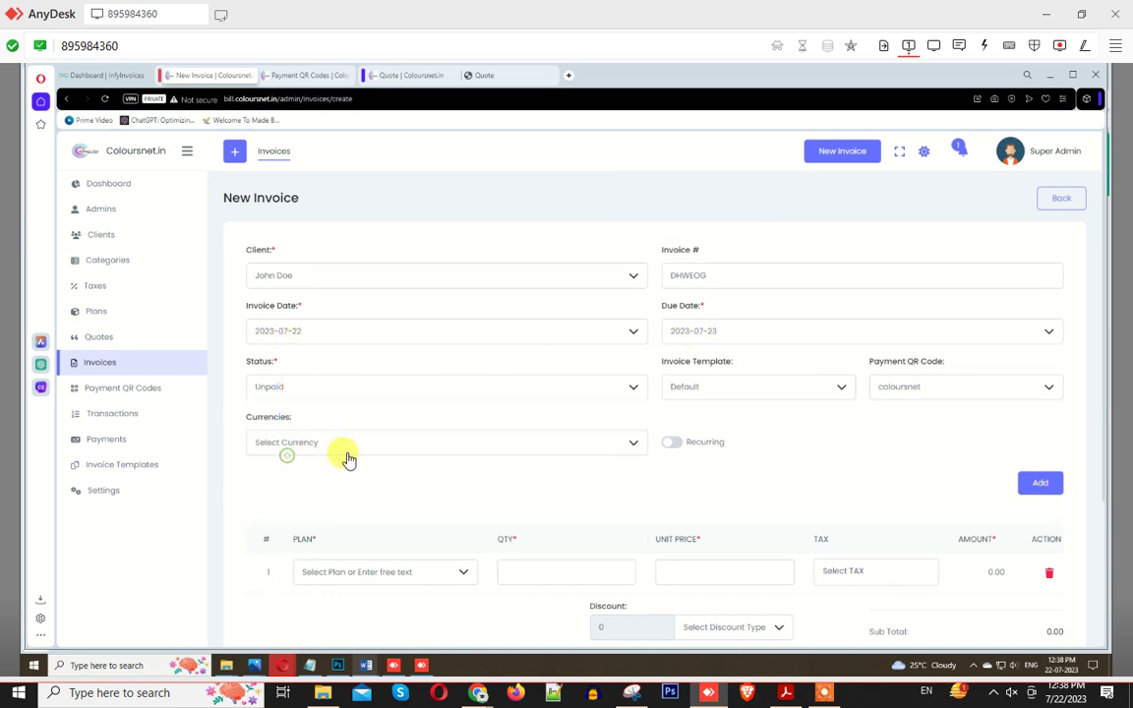
{"action": "left_click", "coordinate": [707, 388]}
{"action": "left_click", "coordinate": [688, 474]}
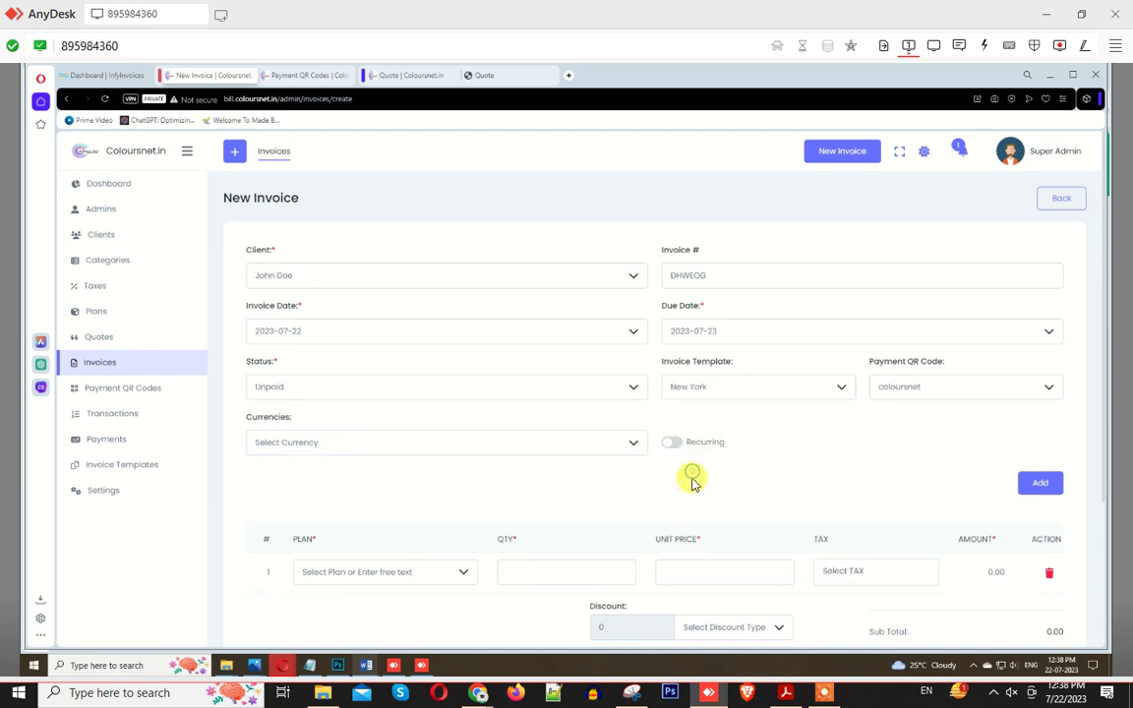
Step: Attach the coloursnet QR code, bill in Indian Rupee and turn on Recurring
{"action": "left_click", "coordinate": [913, 393]}
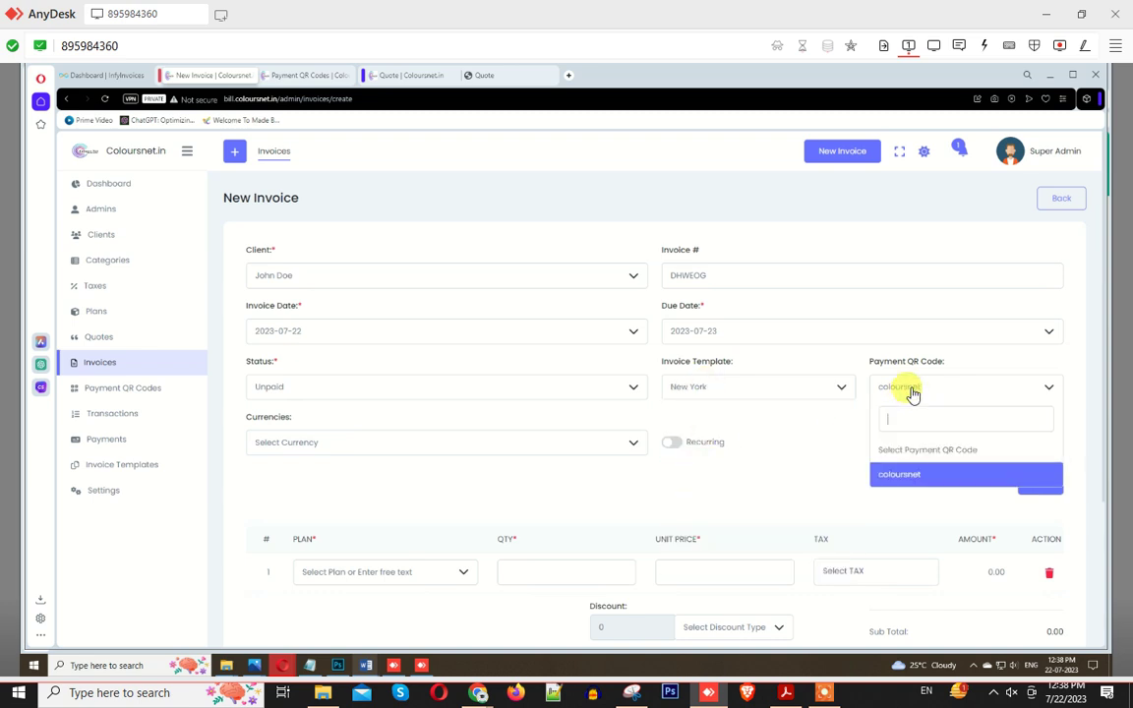
{"action": "left_click", "coordinate": [897, 478]}
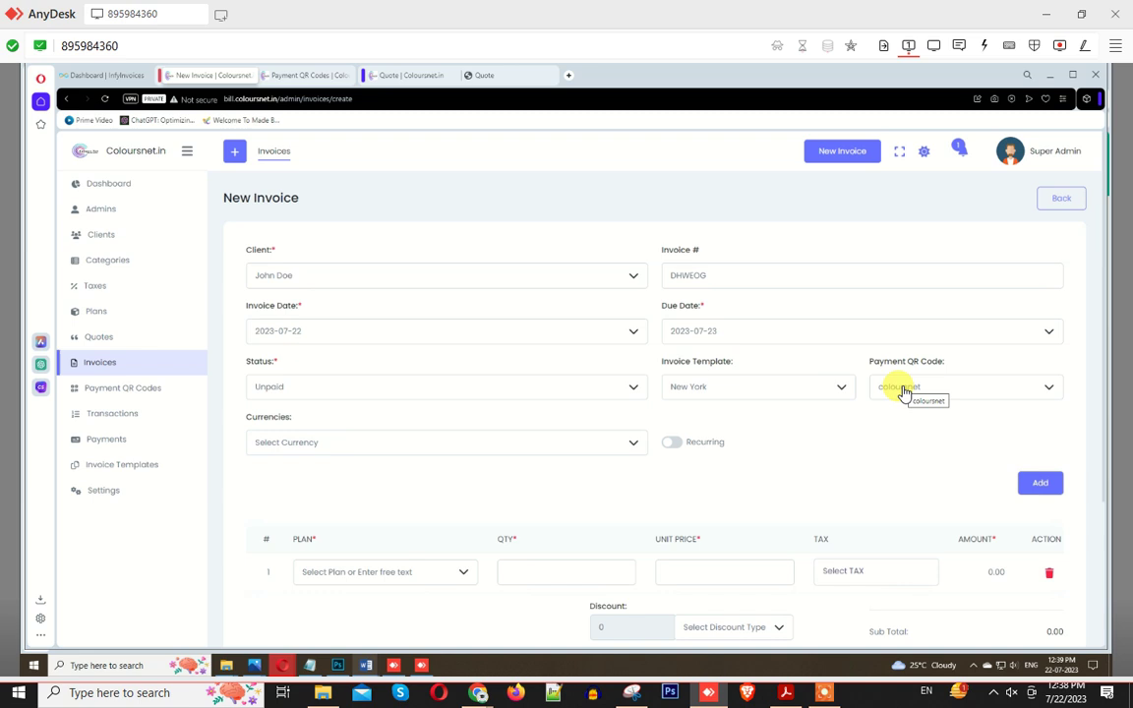
{"action": "left_click", "coordinate": [904, 392]}
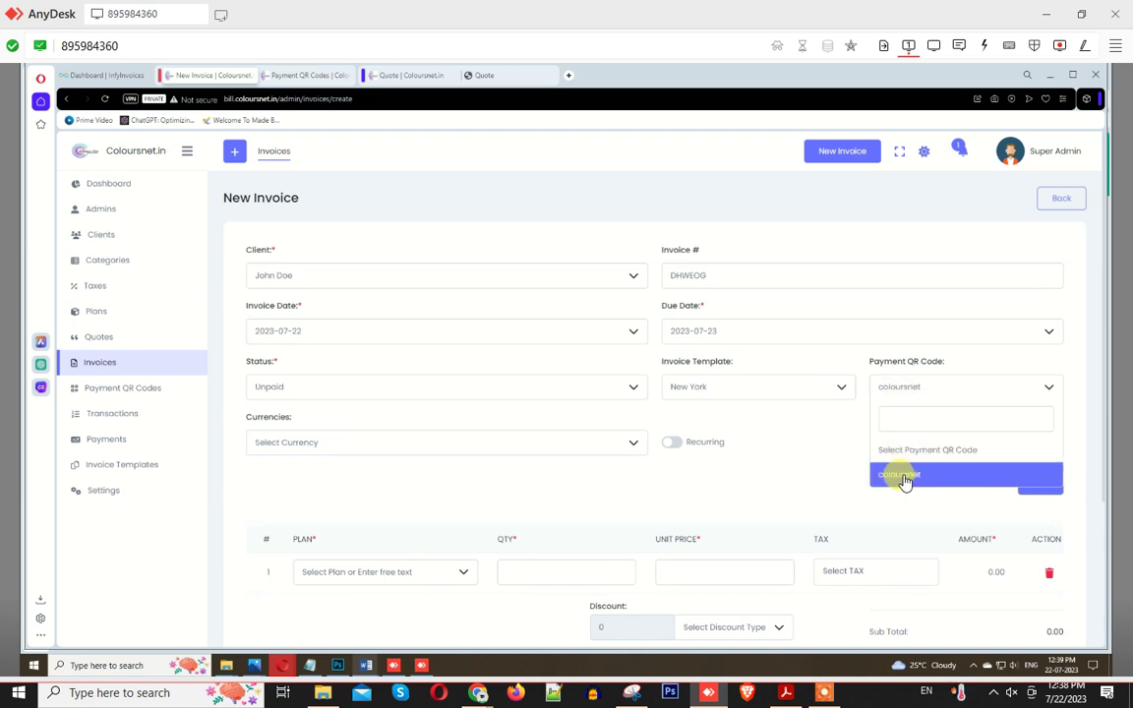
{"action": "left_click", "coordinate": [506, 447]}
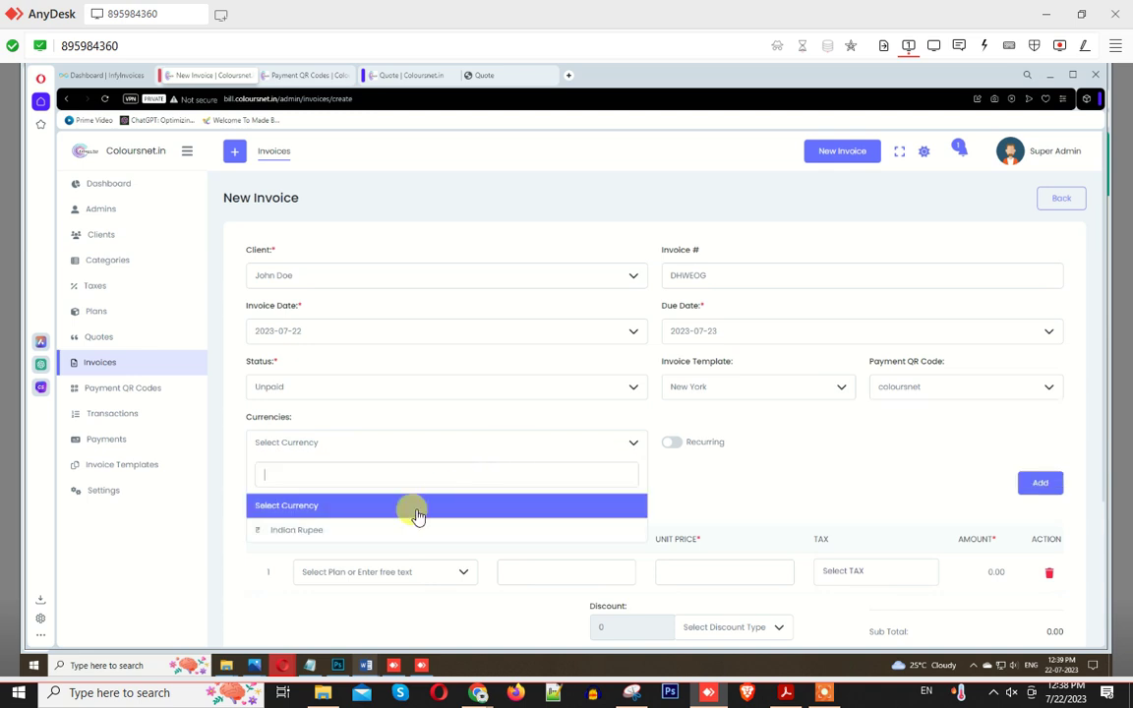
{"action": "left_click", "coordinate": [326, 531]}
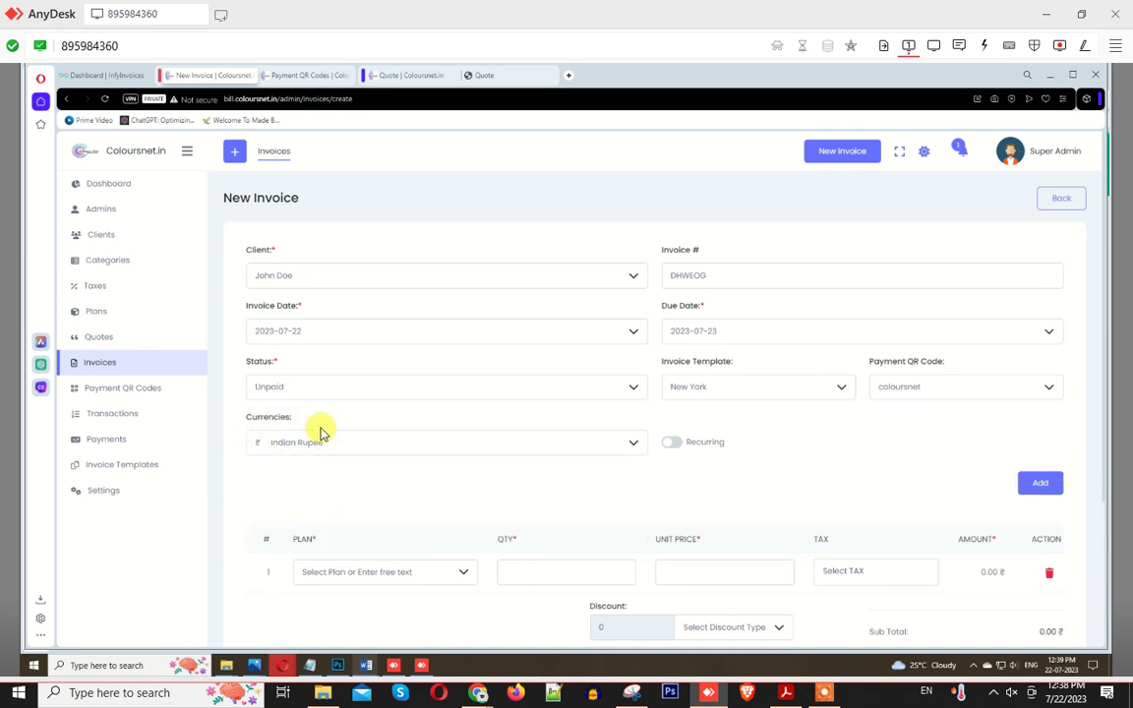
{"action": "left_click", "coordinate": [672, 443]}
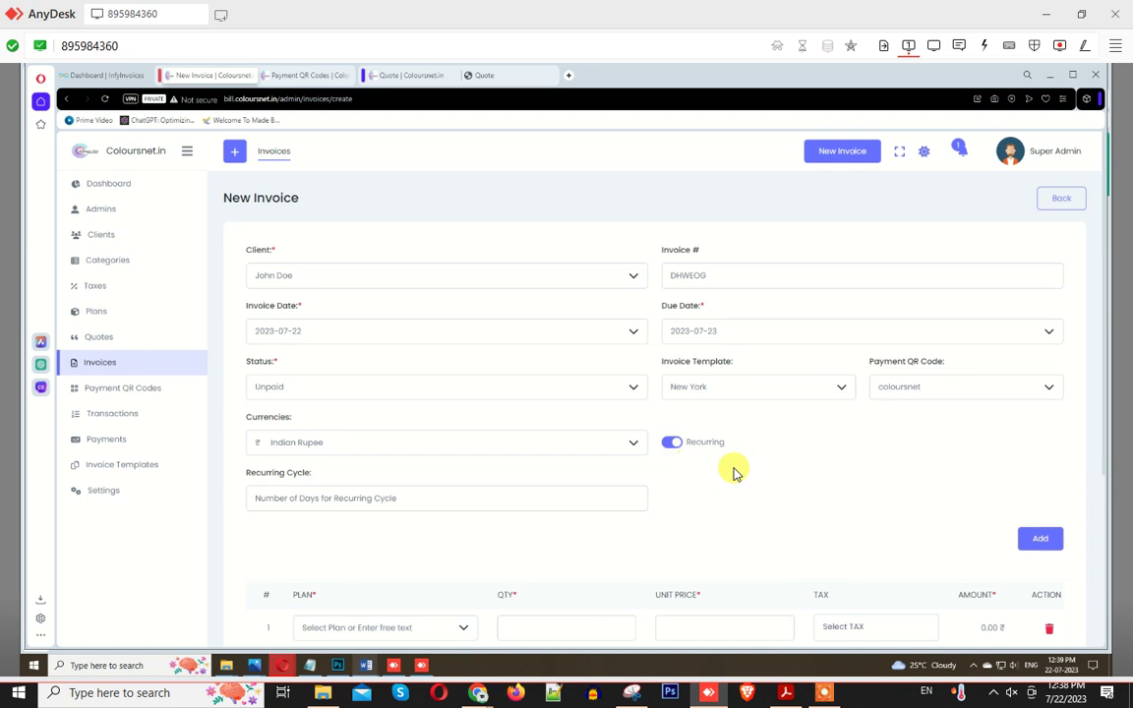
{"action": "scroll", "coordinate": [295, 477], "scroll_direction": "down", "scroll_amount": 1}
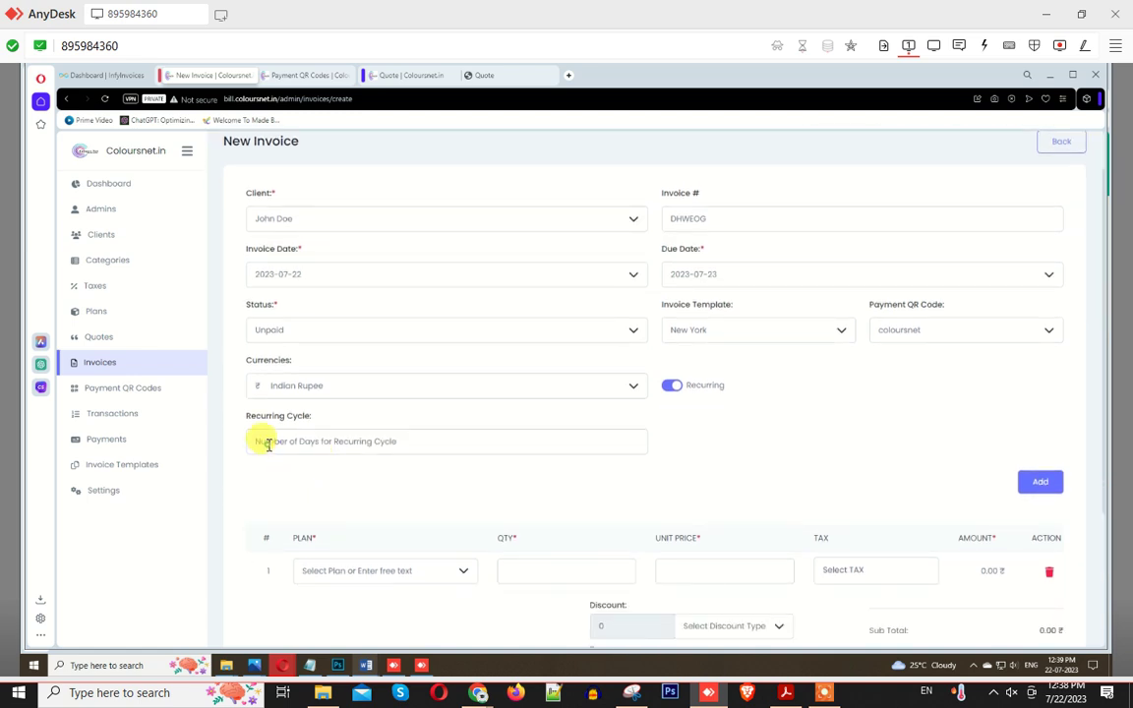
{"action": "left_click", "coordinate": [268, 443]}
Step: Set a 12-day recurring cycle and add 100mbps and Best Net Service plan lines
{"action": "type", "text": "12"}
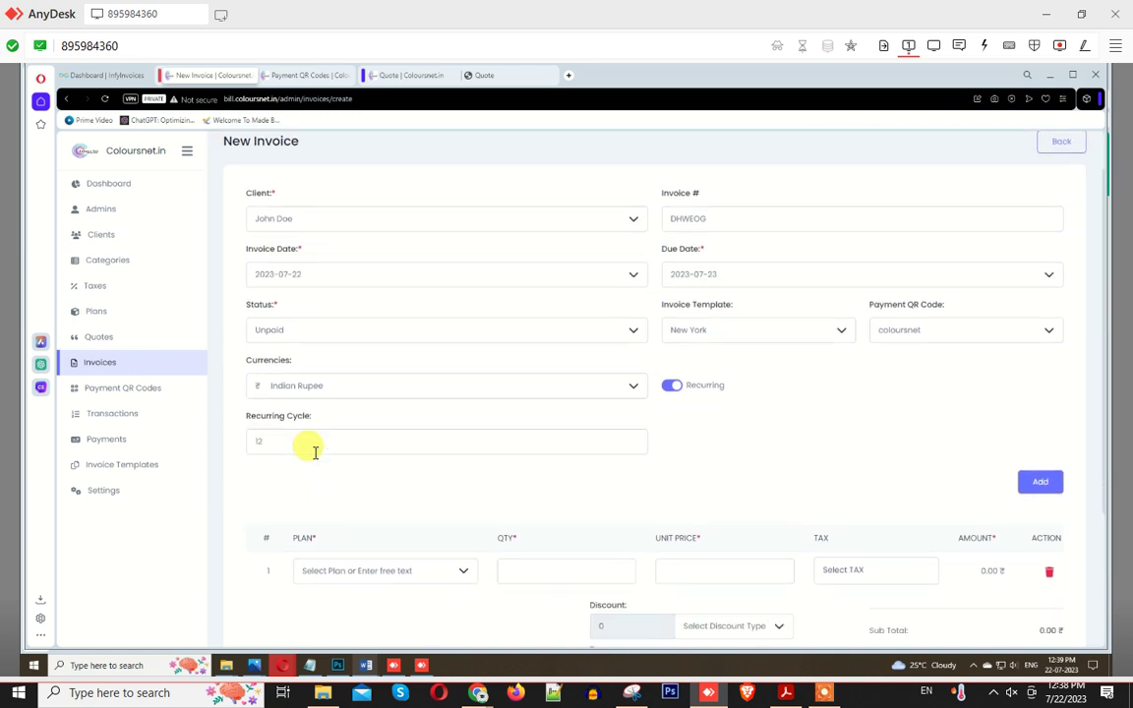
{"action": "left_click", "coordinate": [404, 574]}
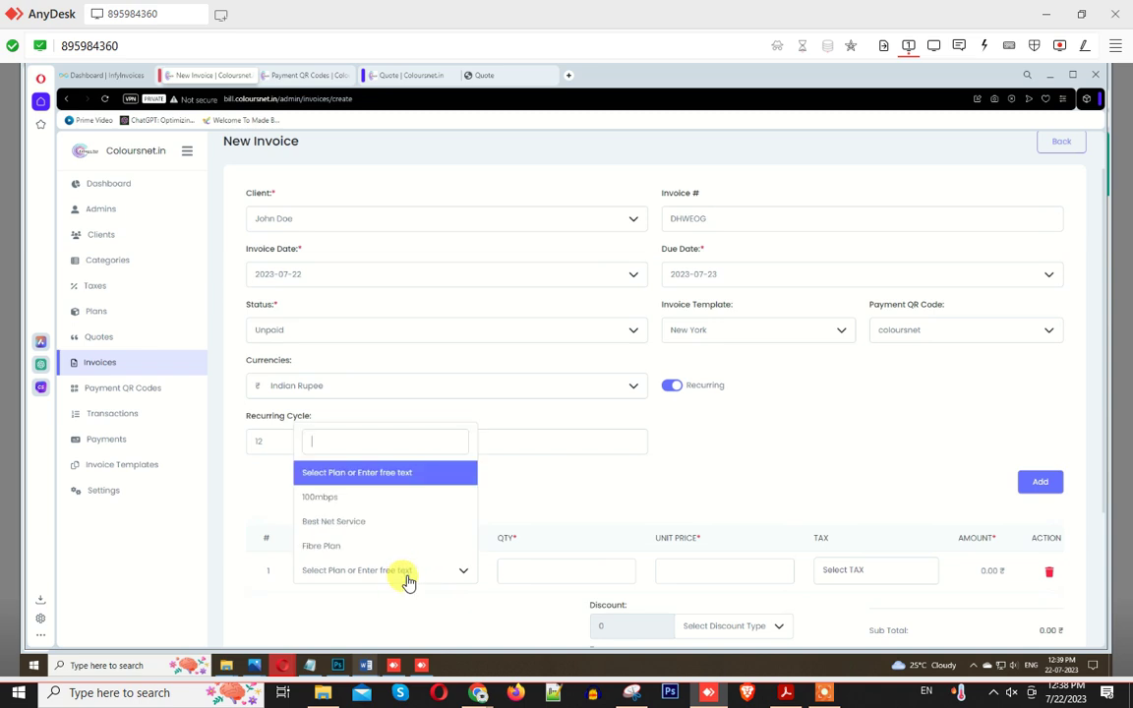
{"action": "left_click", "coordinate": [335, 502]}
{"action": "scroll", "coordinate": [579, 566], "scroll_direction": "down", "scroll_amount": 2}
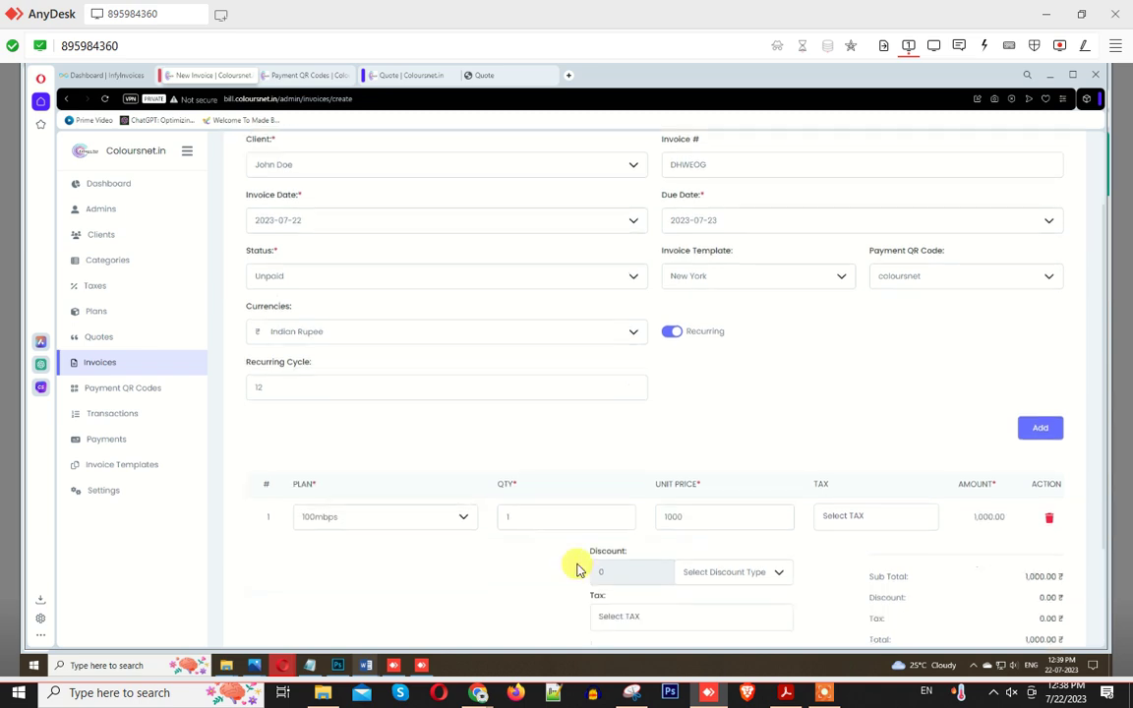
{"action": "left_click", "coordinate": [1039, 368]}
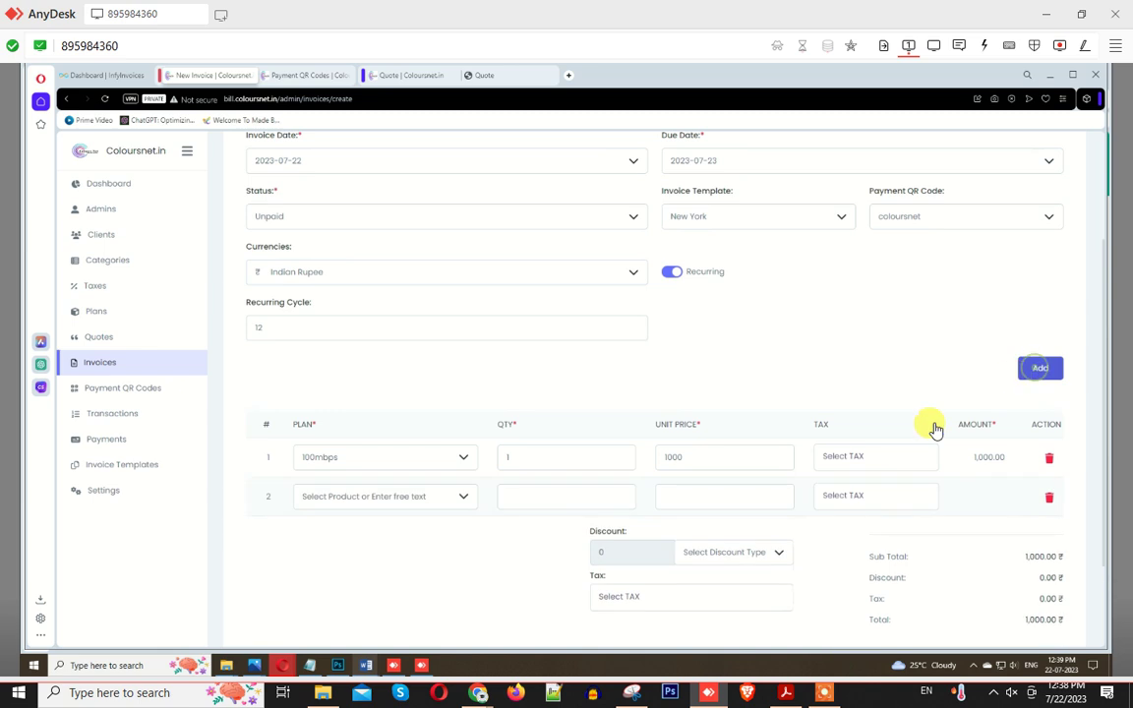
{"action": "left_click", "coordinate": [368, 498]}
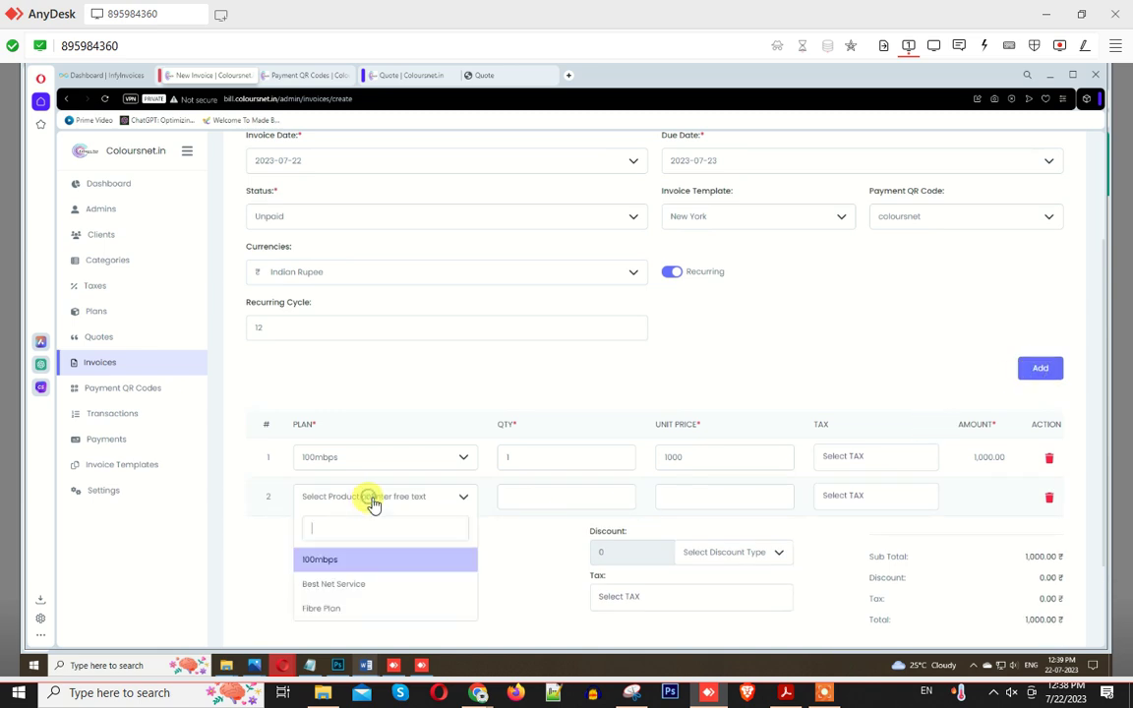
{"action": "left_click", "coordinate": [341, 584]}
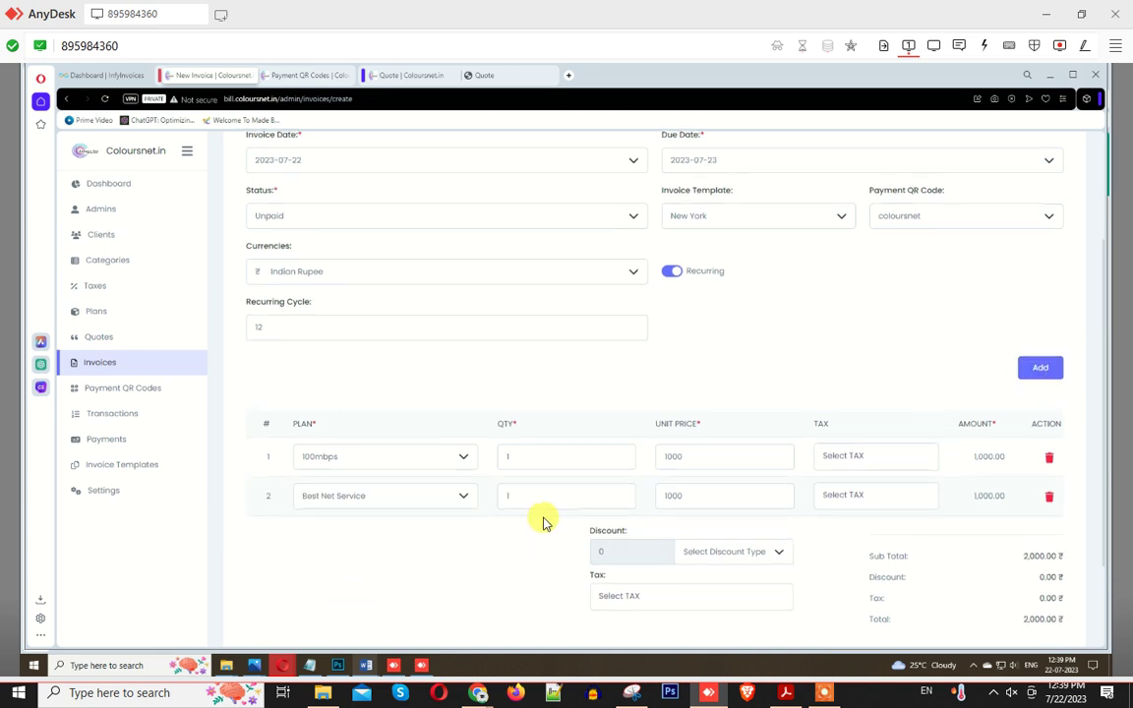
Step: Apply a 30% percentage discount and GST, then save and send the 1,652.00 invoice
{"action": "scroll", "coordinate": [744, 494], "scroll_direction": "down", "scroll_amount": 2}
{"action": "left_click", "coordinate": [625, 469]}
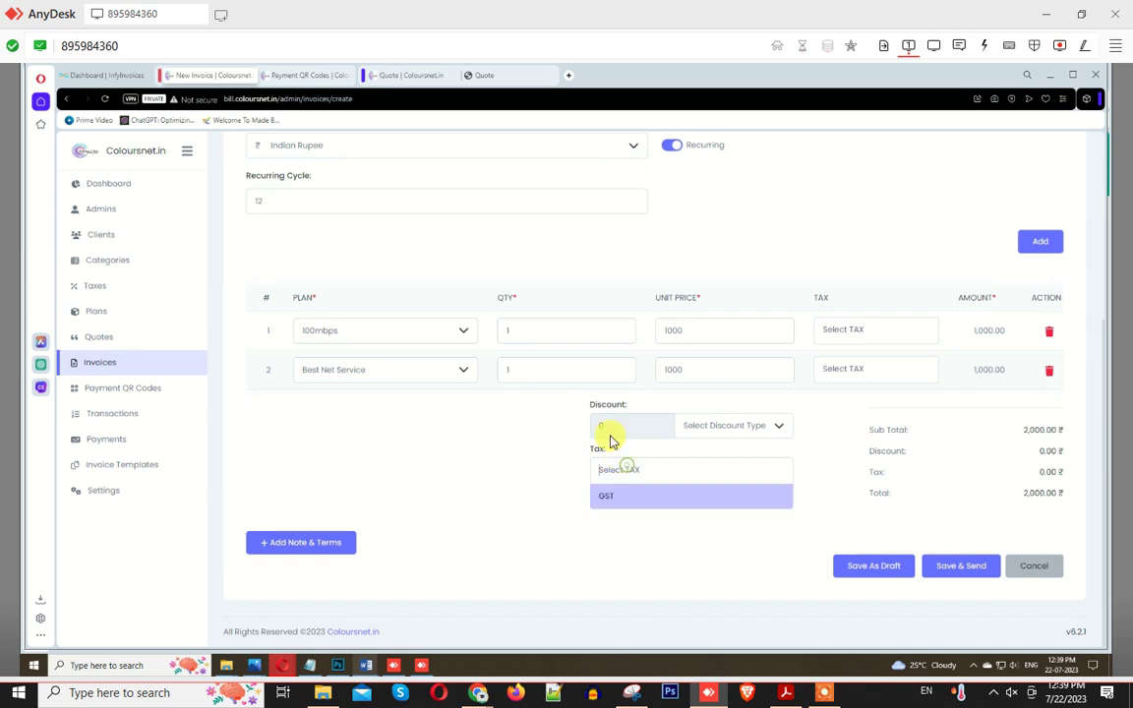
{"action": "left_click", "coordinate": [731, 422]}
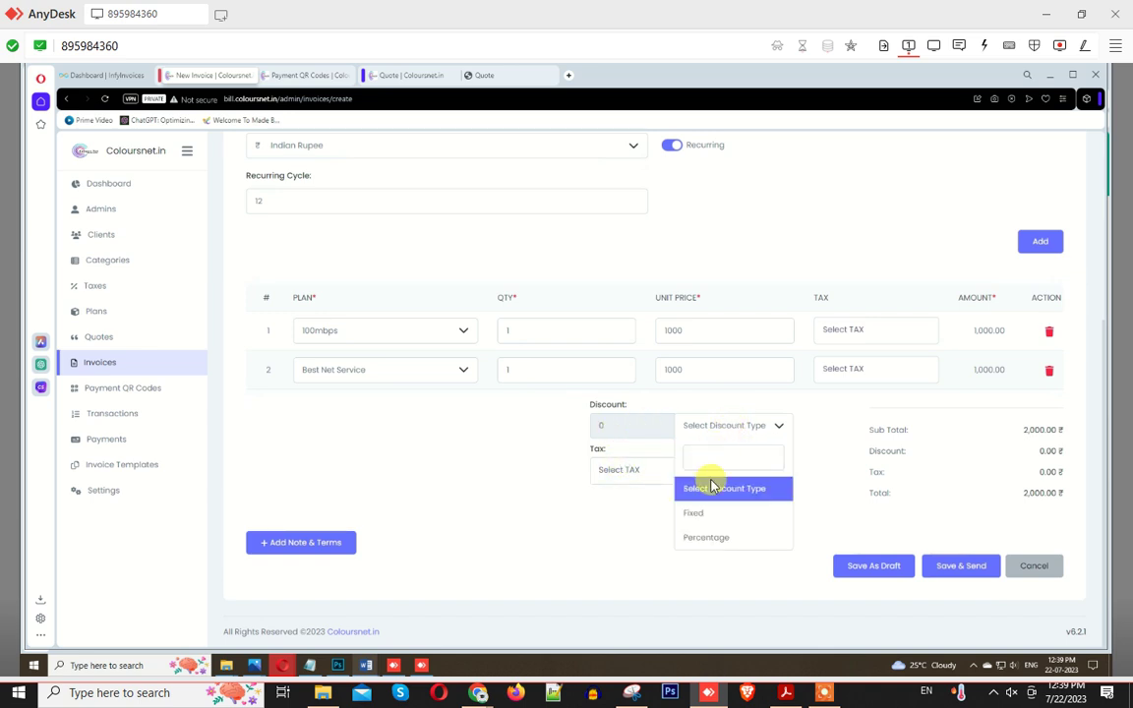
{"action": "left_click", "coordinate": [705, 538]}
{"action": "double_click", "coordinate": [603, 424]}
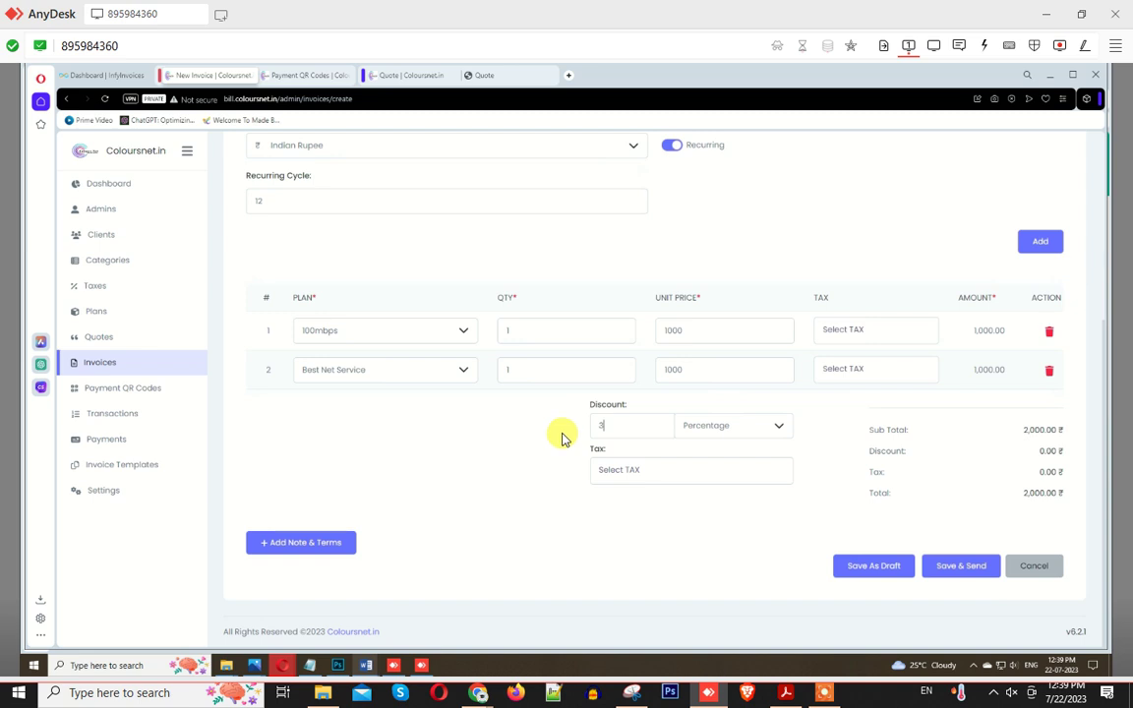
{"action": "type", "text": "30"}
{"action": "left_click", "coordinate": [648, 470]}
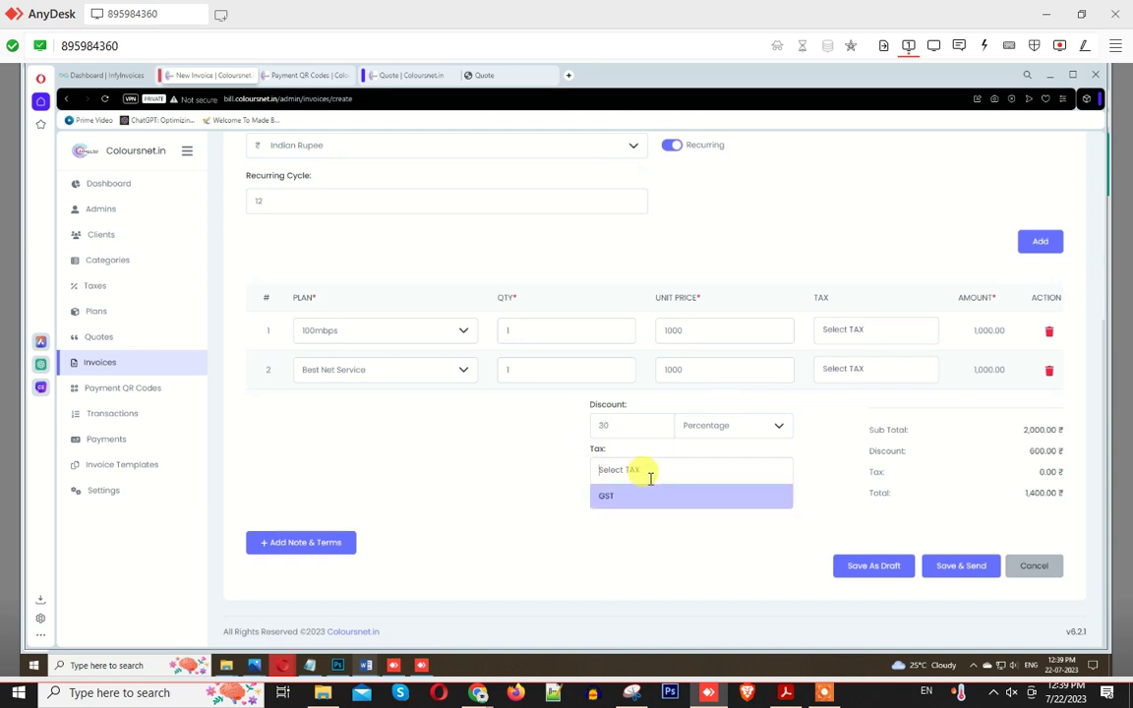
{"action": "left_click", "coordinate": [622, 500]}
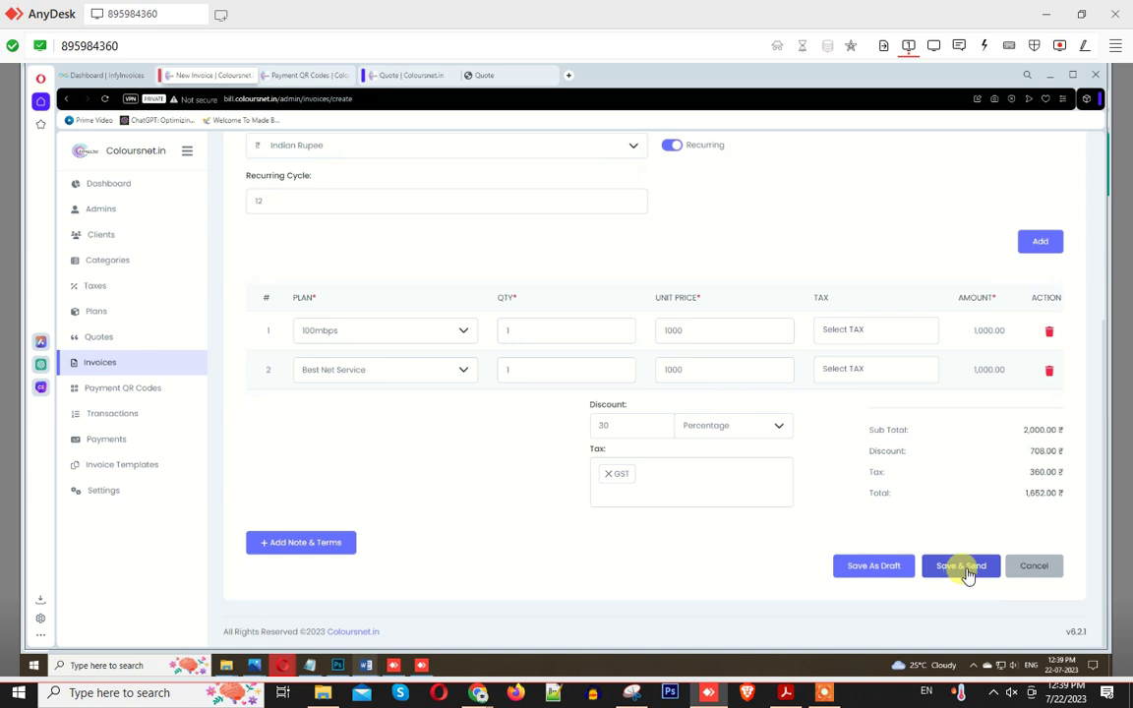
{"action": "scroll", "coordinate": [964, 571], "scroll_direction": "up", "scroll_amount": 4}
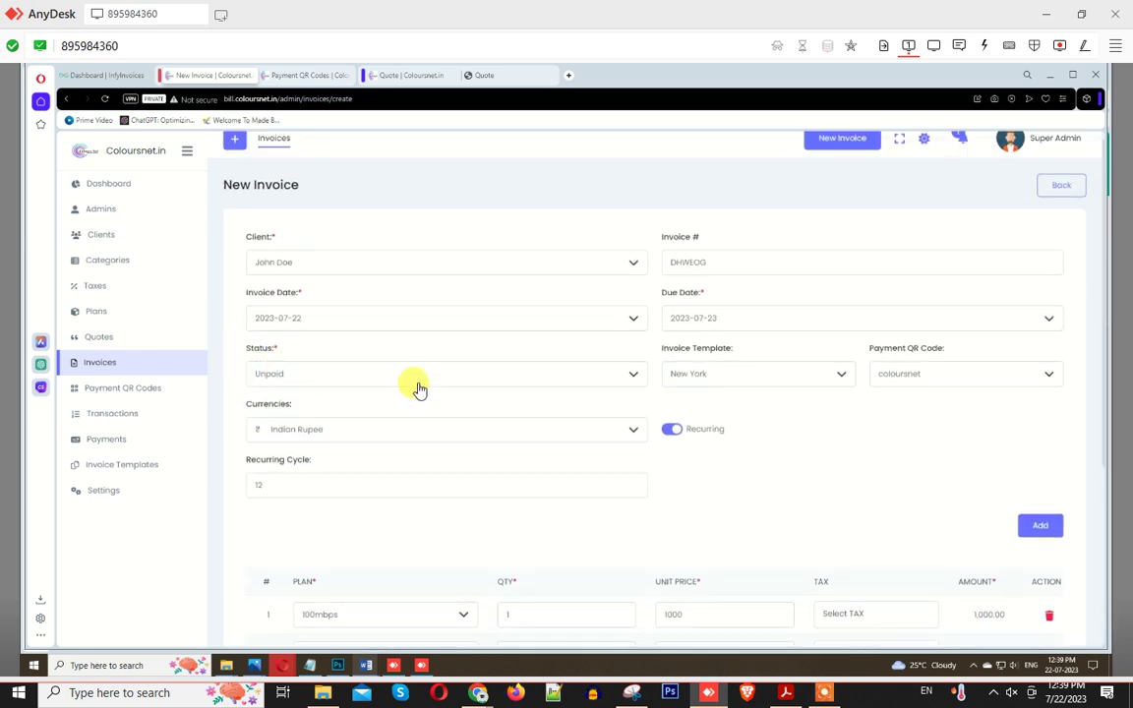
{"action": "scroll", "coordinate": [859, 546], "scroll_direction": "down", "scroll_amount": 4}
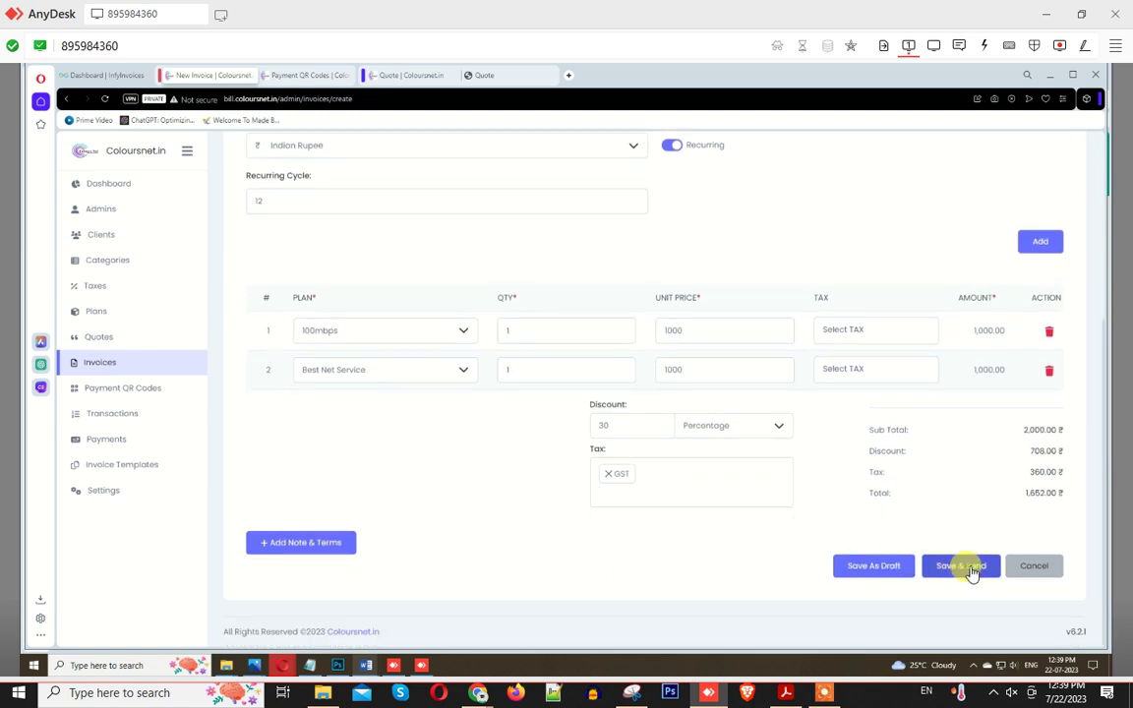
{"action": "left_click", "coordinate": [961, 565]}
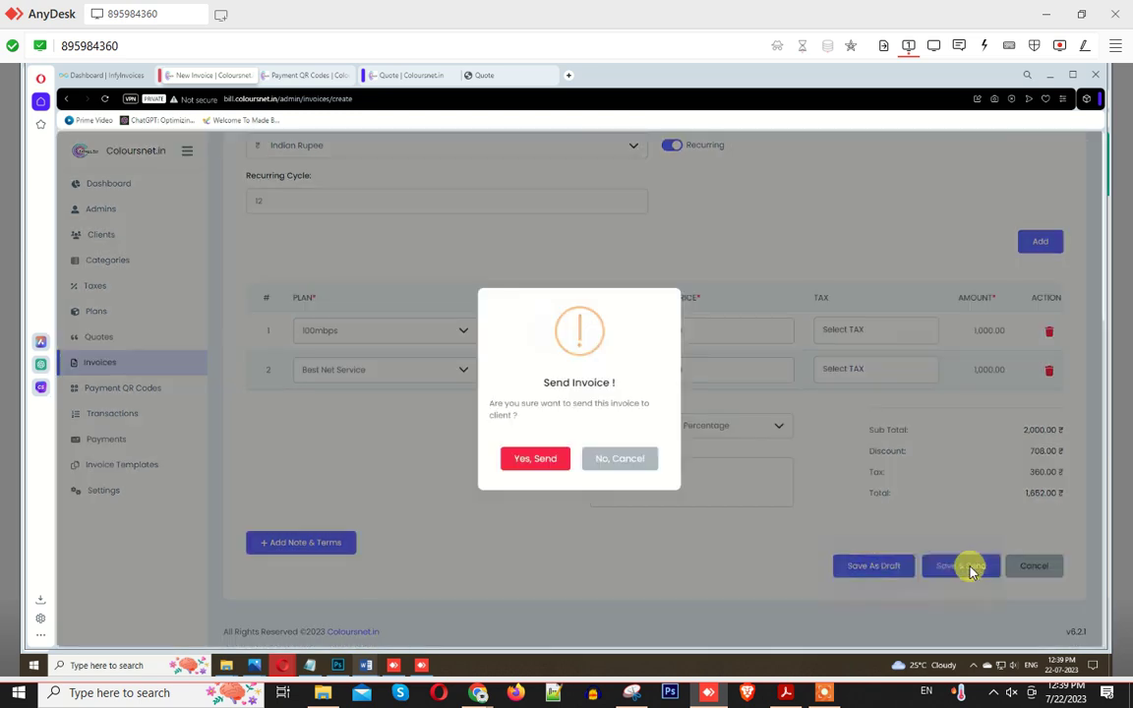
Step: Confirm sending the invoice and open the Clients list in a new tab
{"action": "left_click", "coordinate": [528, 463]}
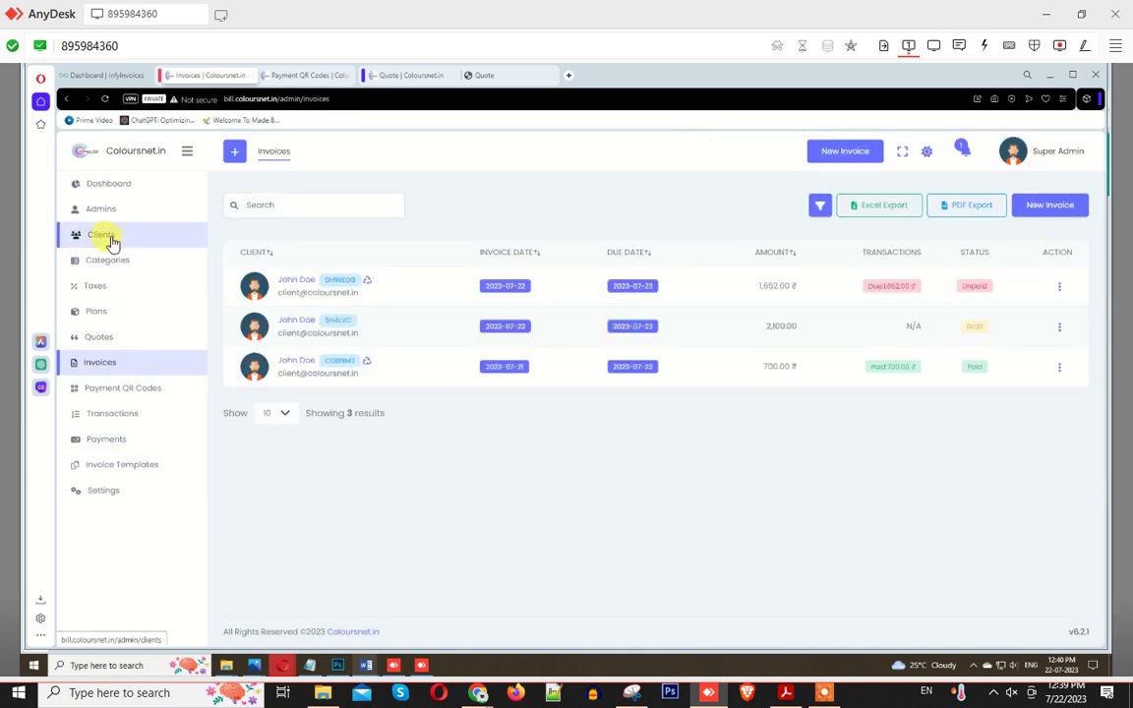
{"action": "right_click", "coordinate": [116, 240]}
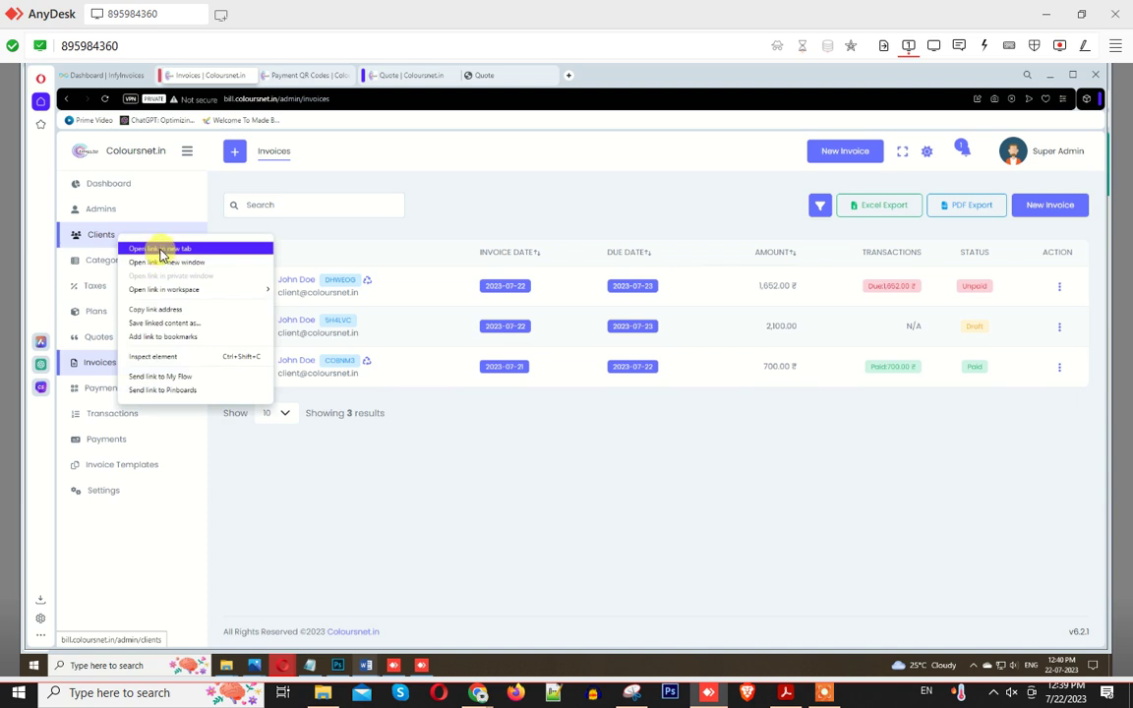
{"action": "left_click", "coordinate": [160, 250]}
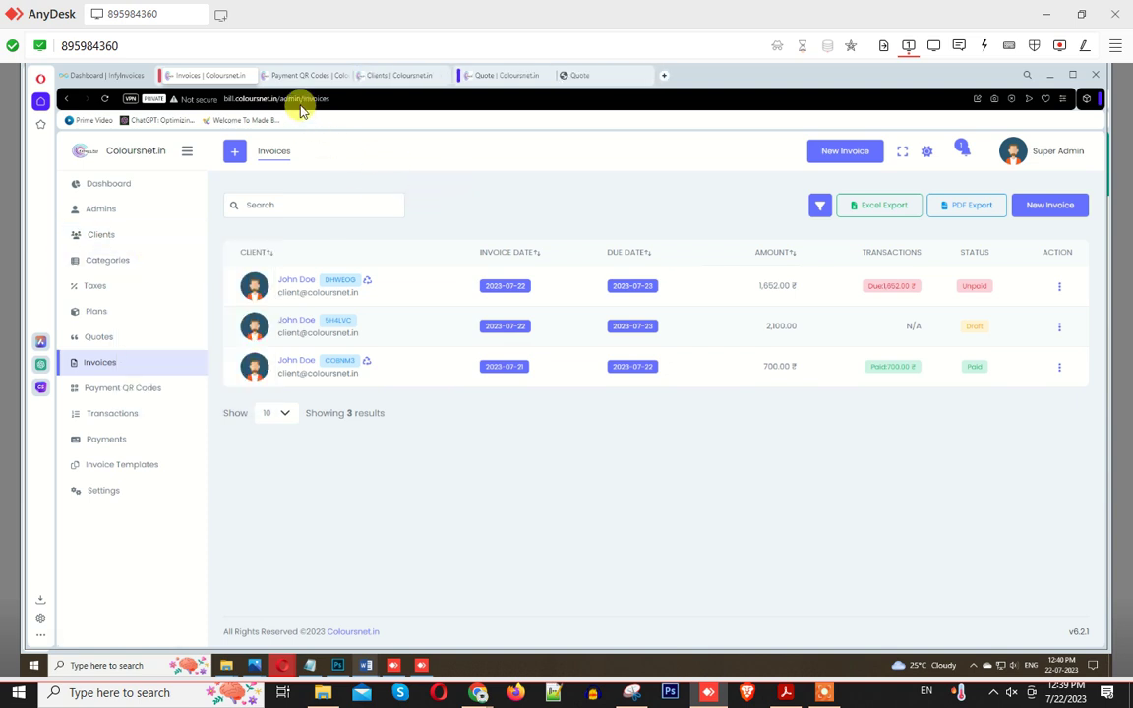
{"action": "left_click", "coordinate": [399, 76]}
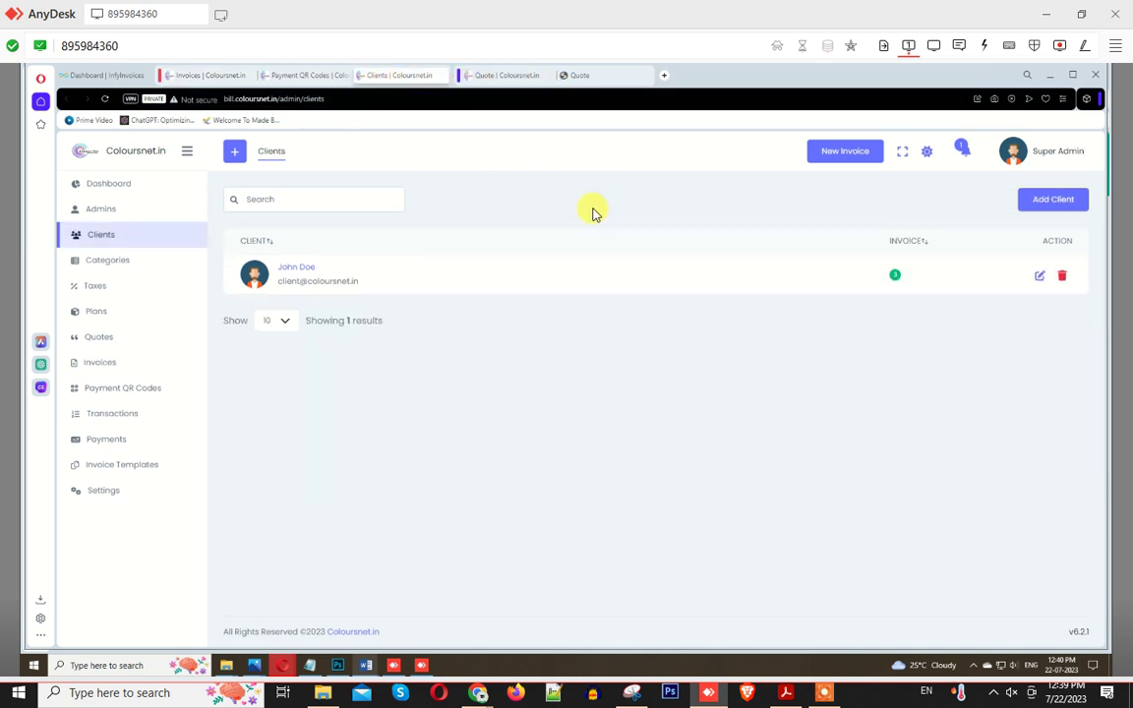
Step: Select the client's e-mail text on the Clients page and in the first invoice row
{"action": "triple_click", "coordinate": [320, 283]}
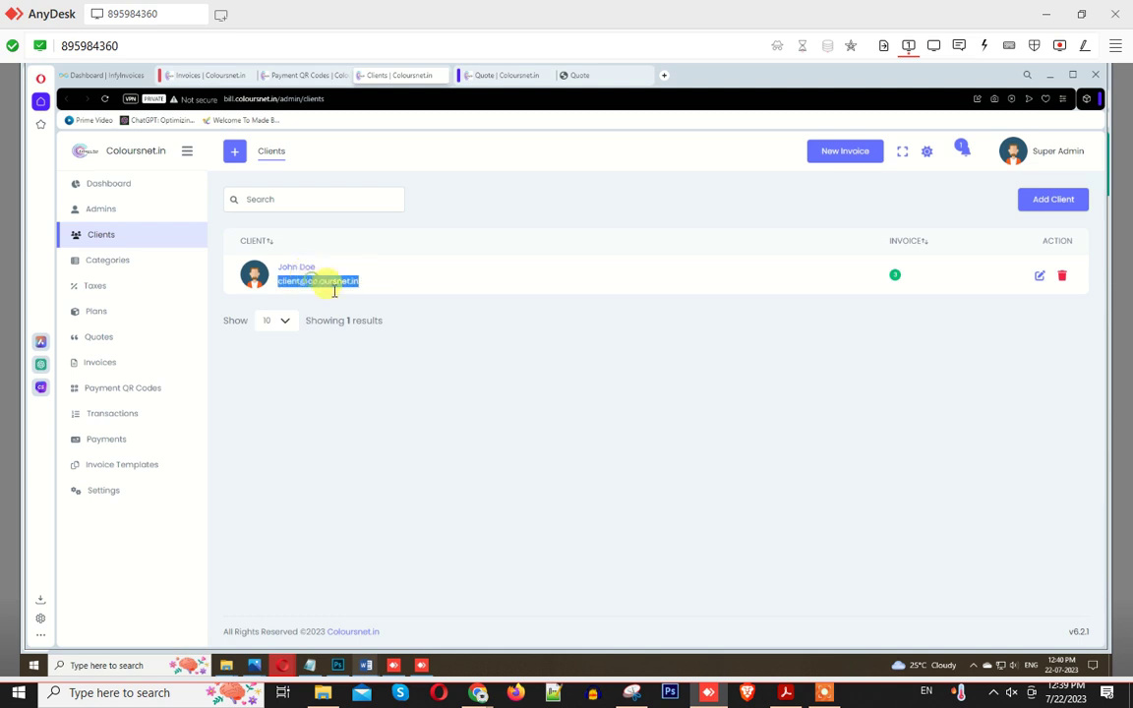
{"action": "left_click", "coordinate": [346, 304]}
{"action": "double_click", "coordinate": [323, 282]}
{"action": "left_click", "coordinate": [197, 76]}
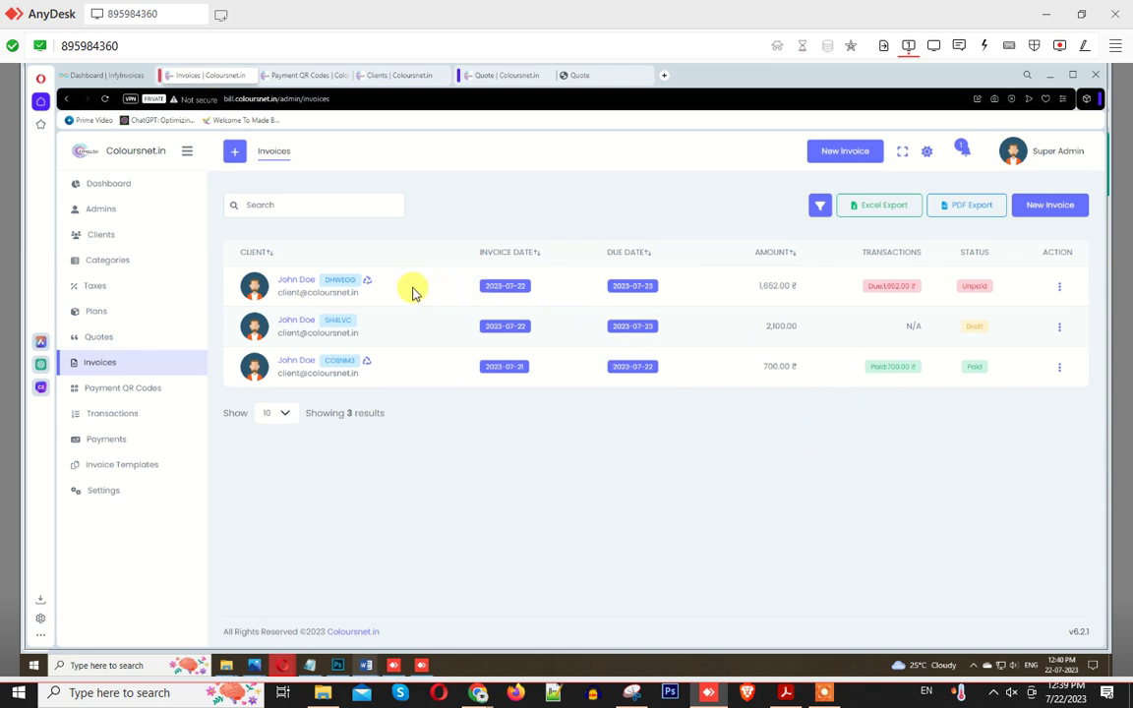
{"action": "double_click", "coordinate": [324, 293]}
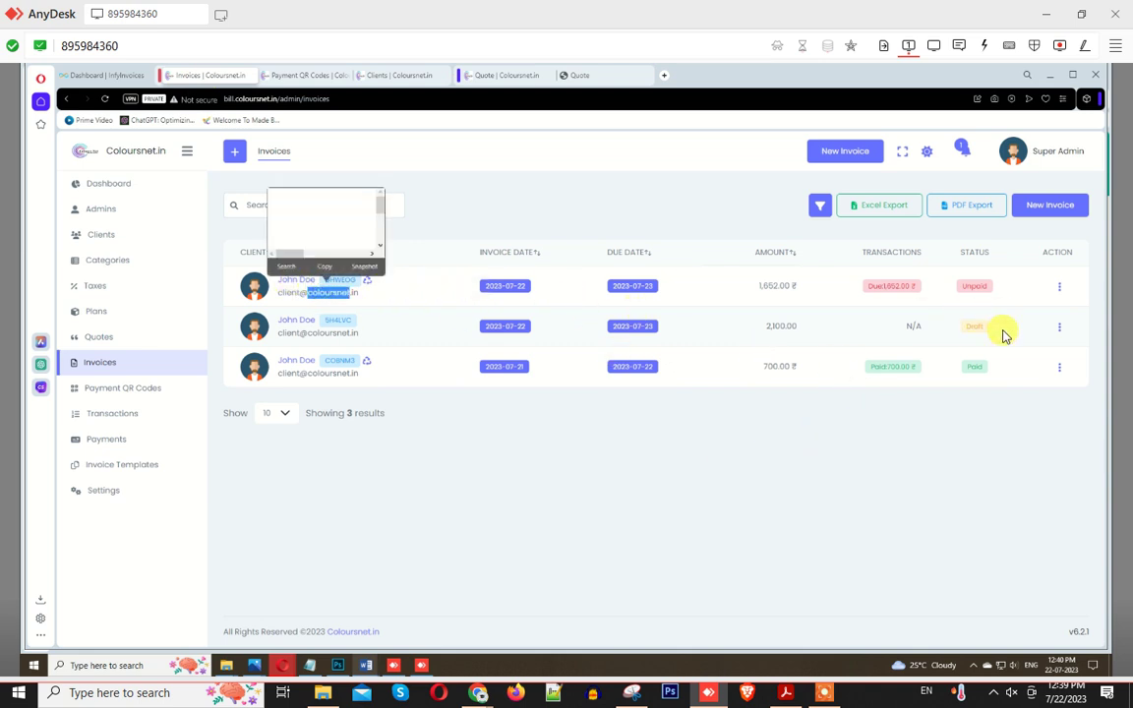
Step: Copy the 1,652.00 ₹ invoice's Invoice URL and start a blank new invoice
{"action": "left_click", "coordinate": [848, 493]}
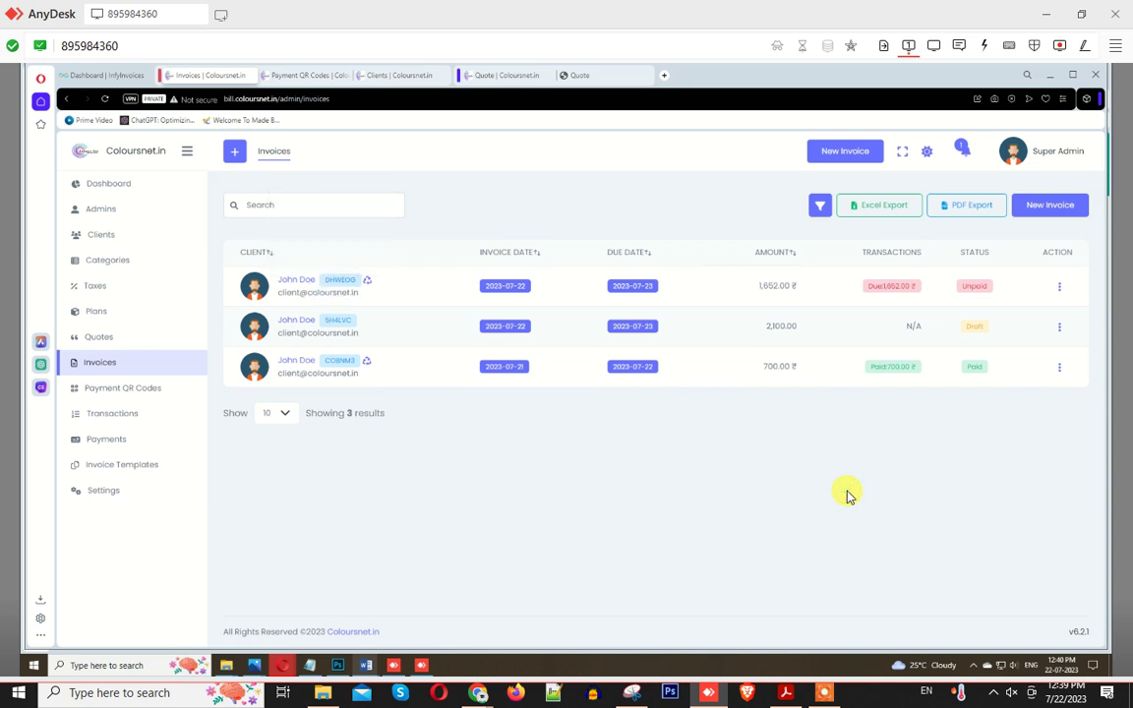
{"action": "left_click", "coordinate": [1058, 286]}
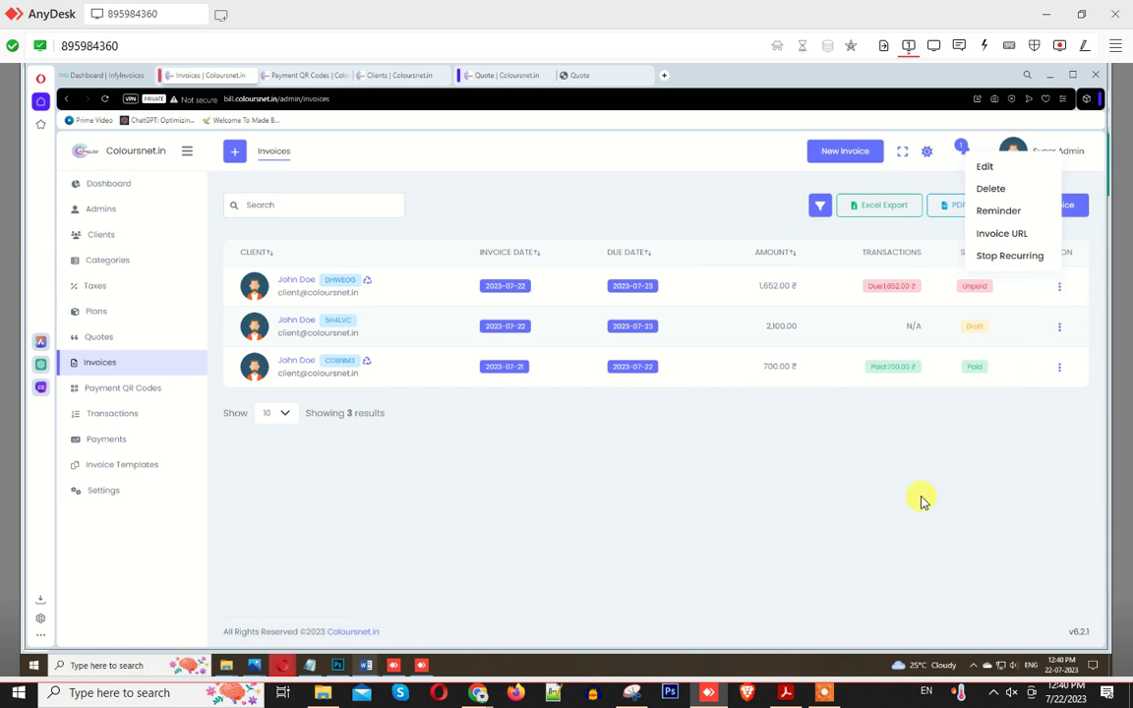
{"action": "left_click", "coordinate": [853, 511]}
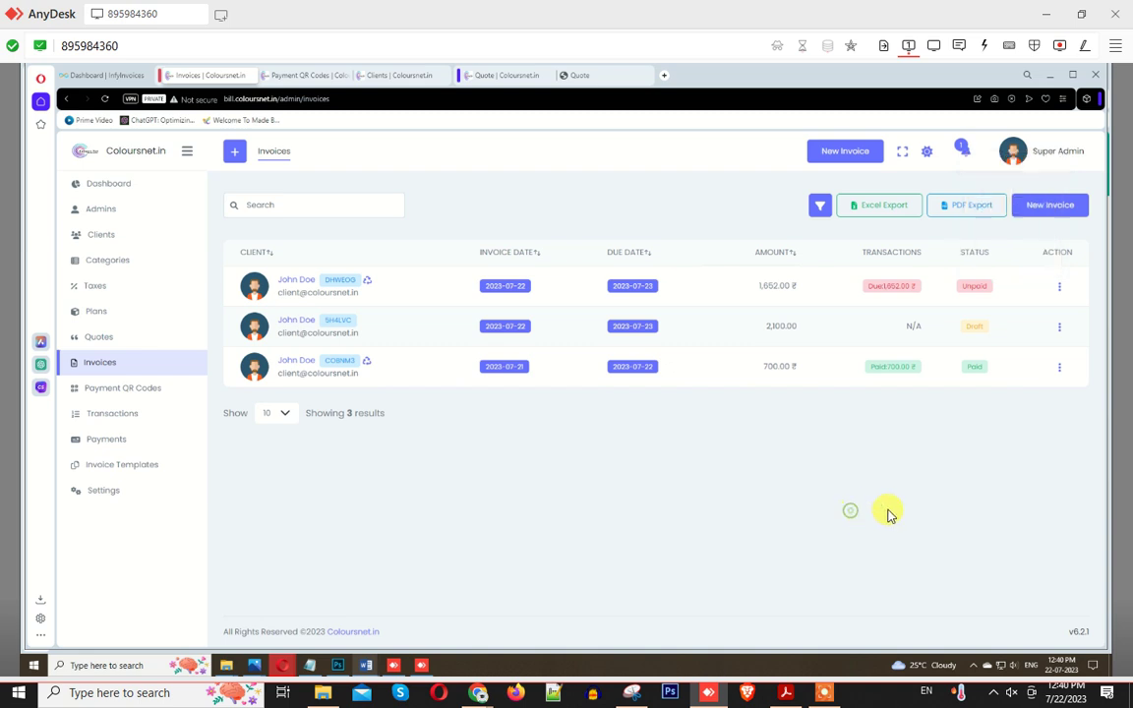
{"action": "left_click", "coordinate": [1061, 287]}
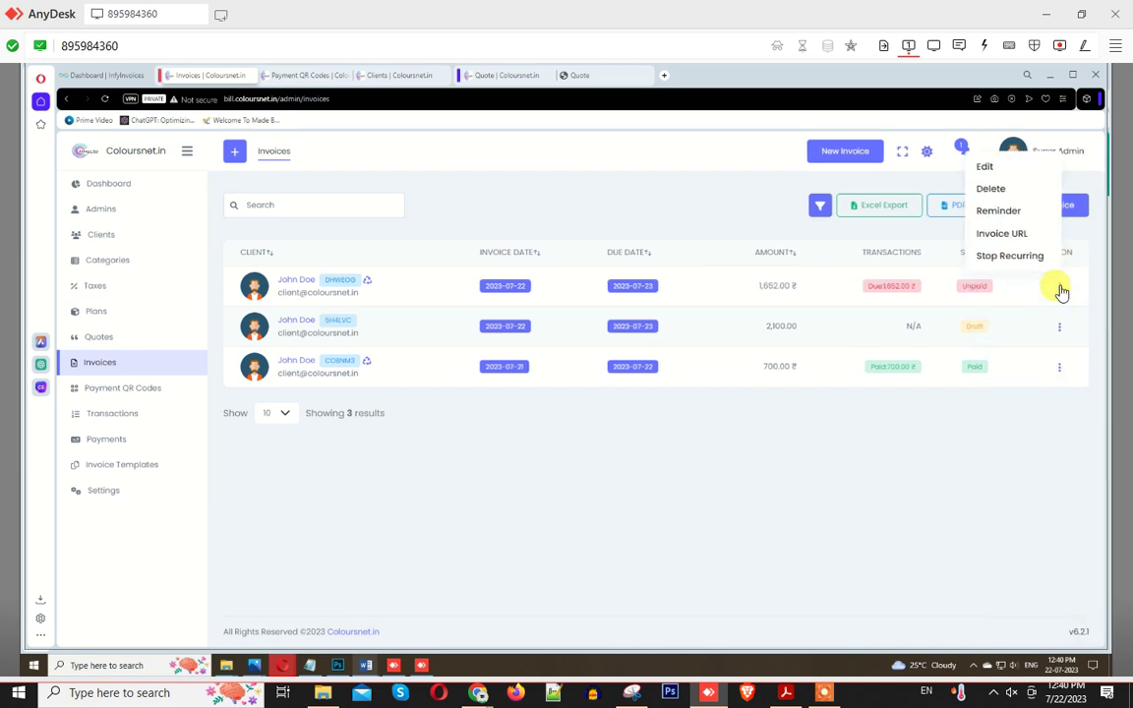
{"action": "left_click", "coordinate": [992, 238]}
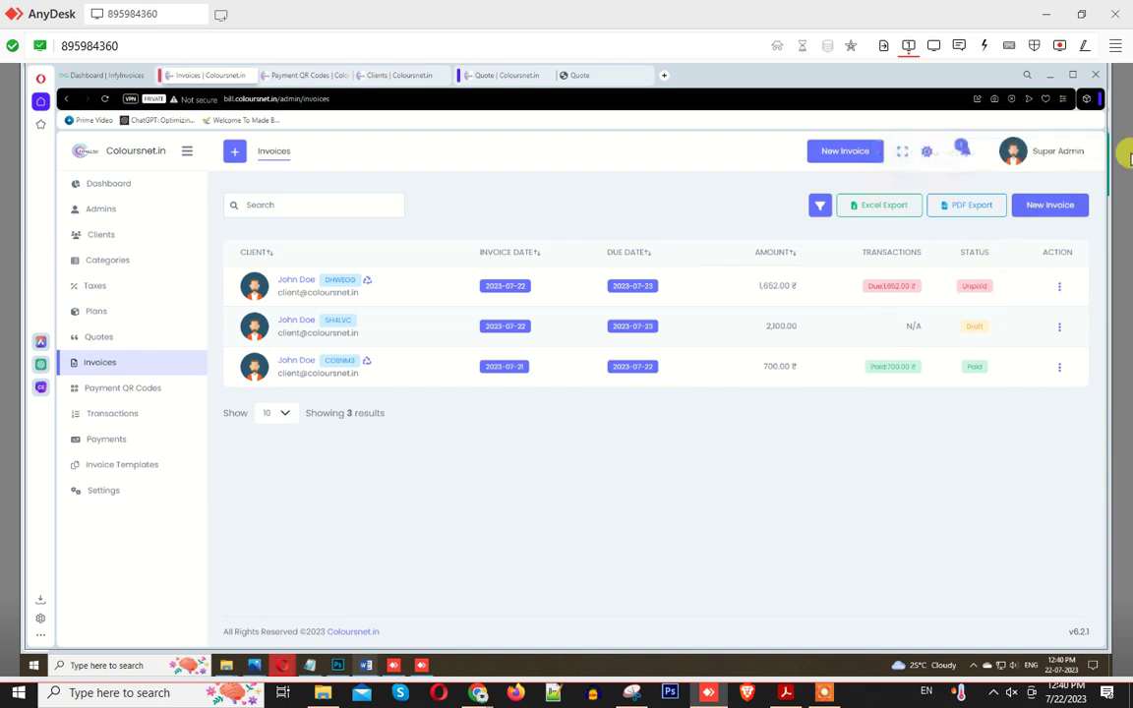
{"action": "left_click", "coordinate": [1037, 213]}
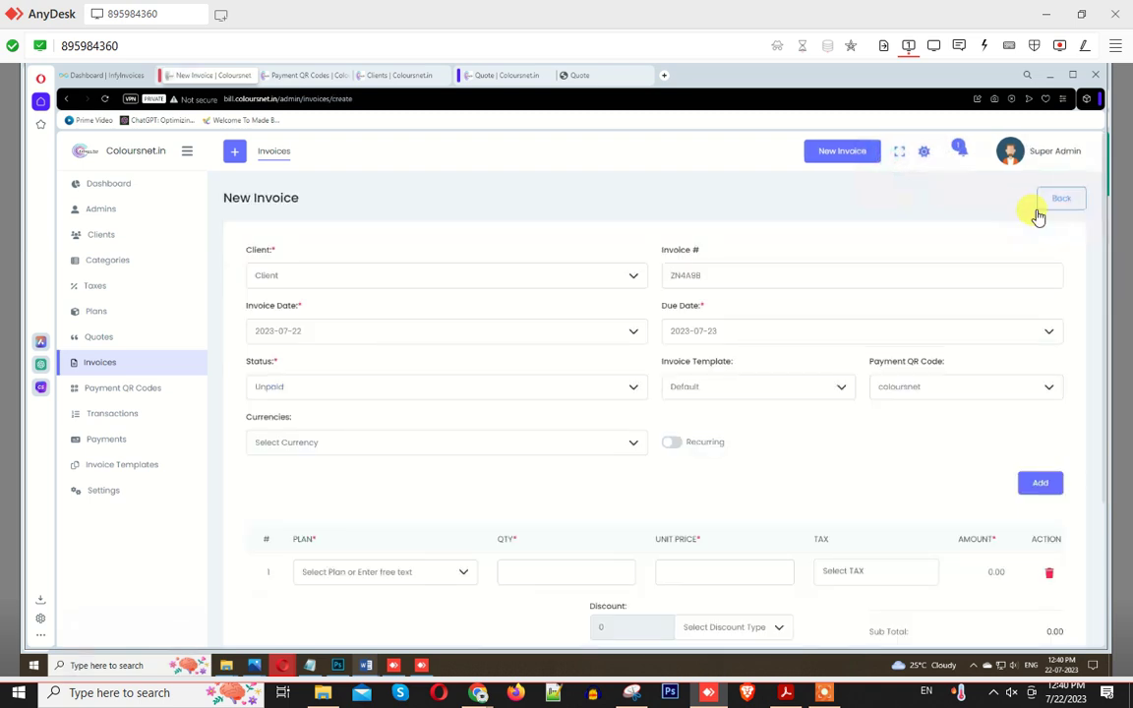
Step: Reveal the Note & Terms fields, then abandon the new invoice for the Invoices list
{"action": "scroll", "coordinate": [893, 337], "scroll_direction": "down", "scroll_amount": 3}
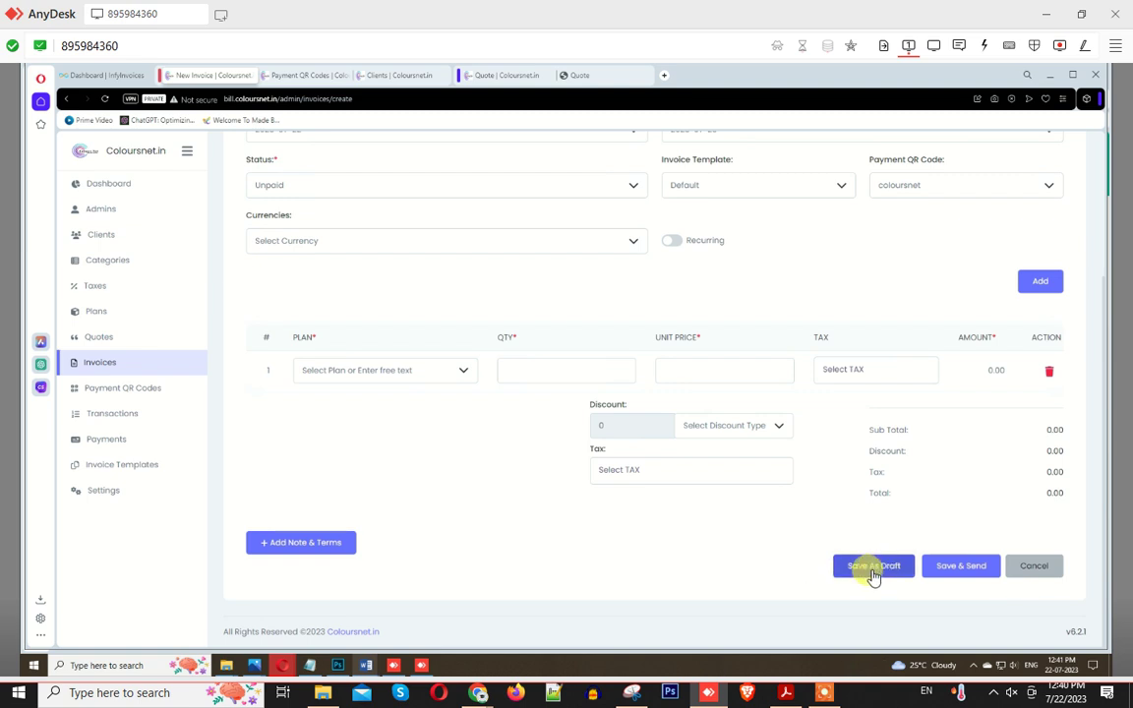
{"action": "left_click", "coordinate": [342, 544]}
{"action": "scroll", "coordinate": [605, 526], "scroll_direction": "down", "scroll_amount": 2}
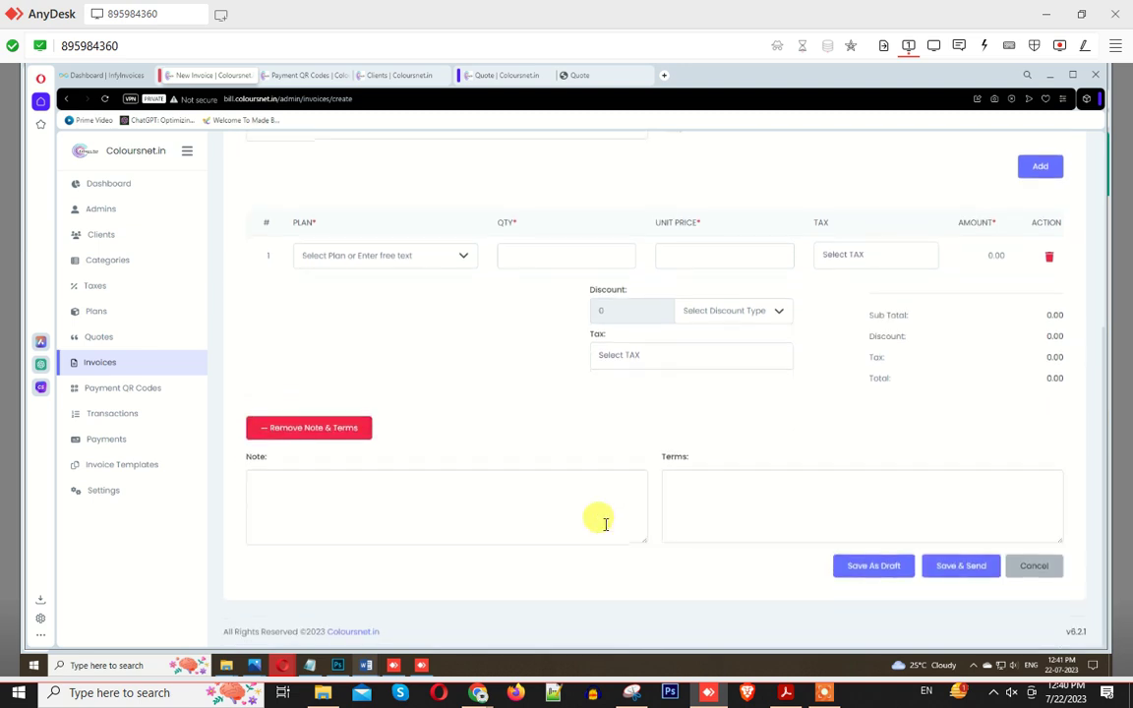
{"action": "scroll", "coordinate": [605, 524], "scroll_direction": "up", "scroll_amount": 3}
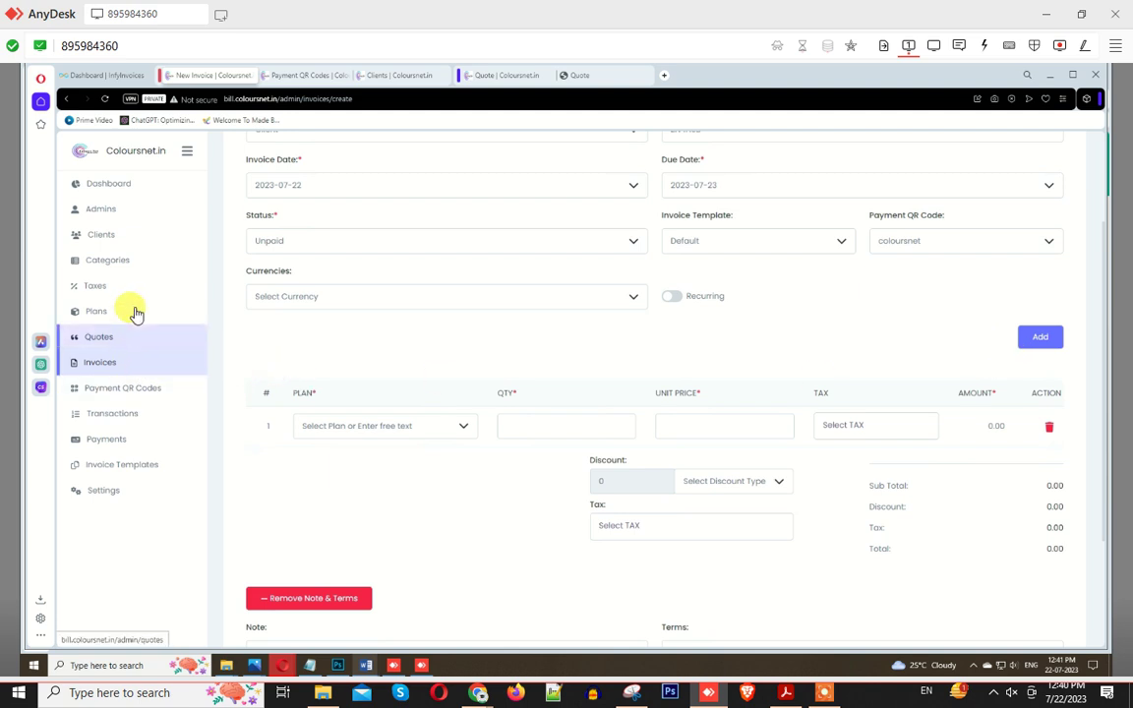
{"action": "left_click", "coordinate": [123, 370]}
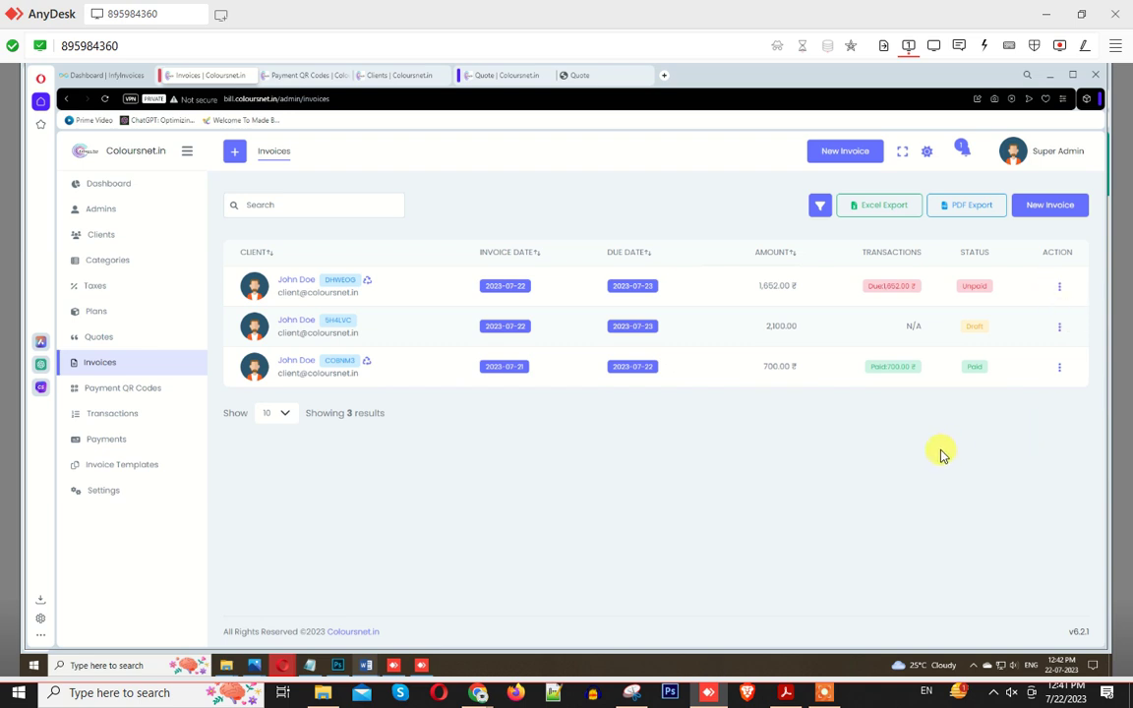
Step: Copy the unpaid invoice's Invoice URL from its row actions
{"action": "left_click", "coordinate": [1059, 287]}
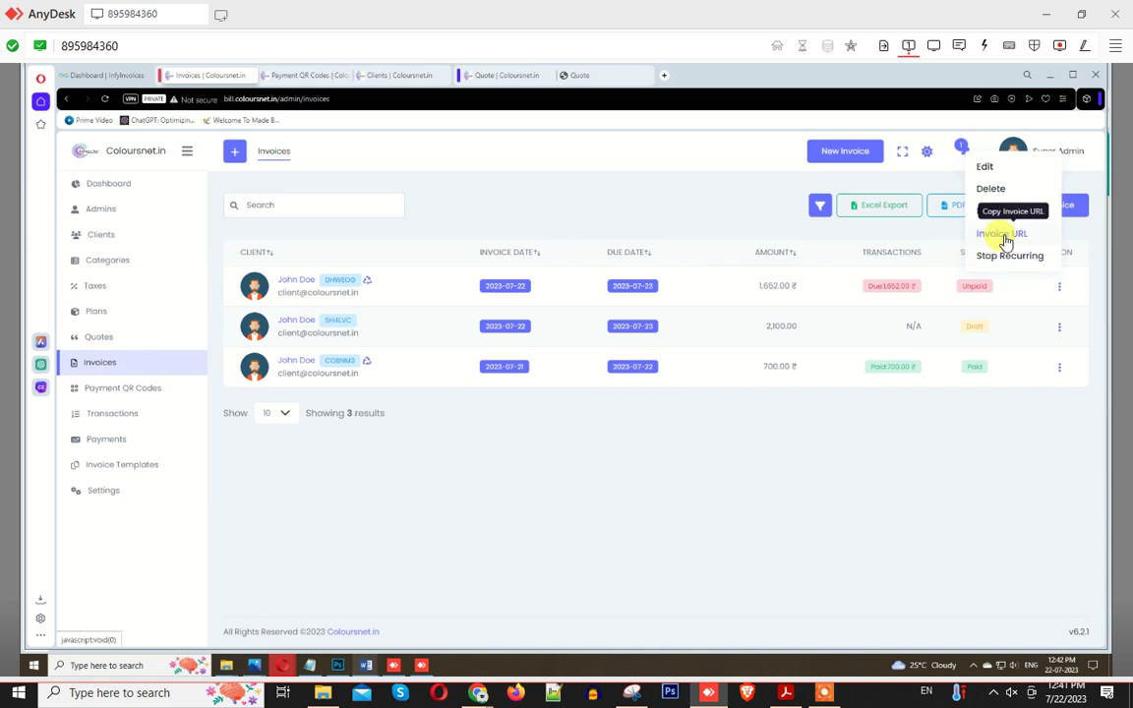
{"action": "left_click", "coordinate": [1005, 240]}
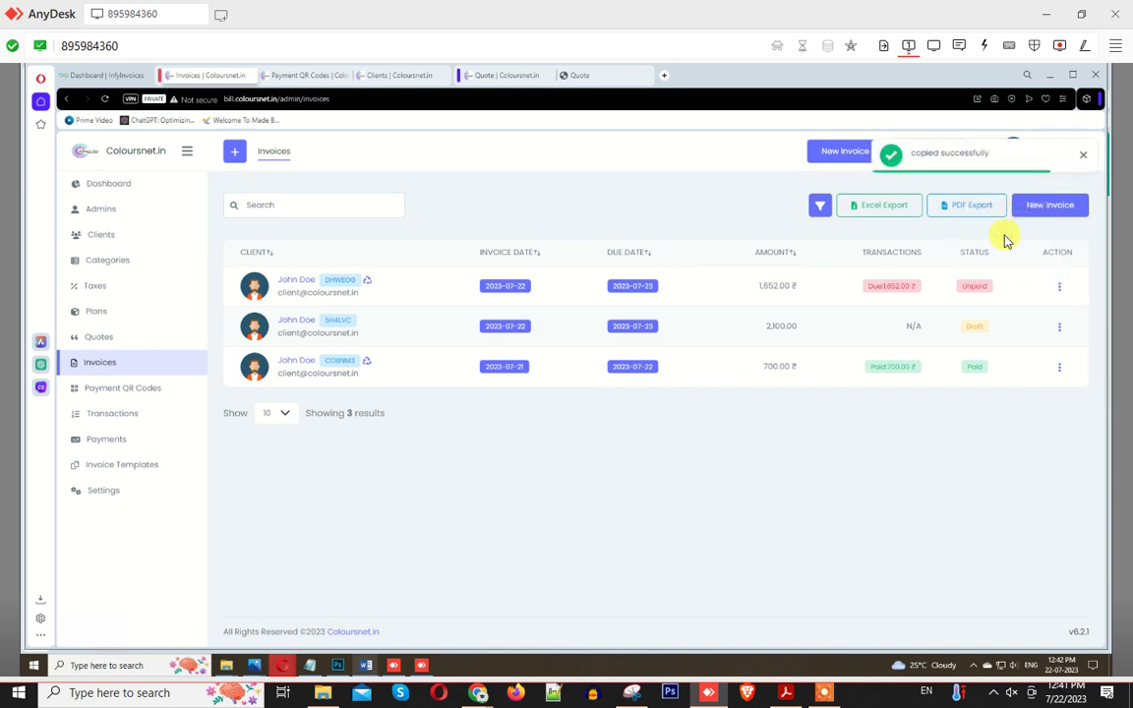
{"action": "left_click", "coordinate": [1058, 286]}
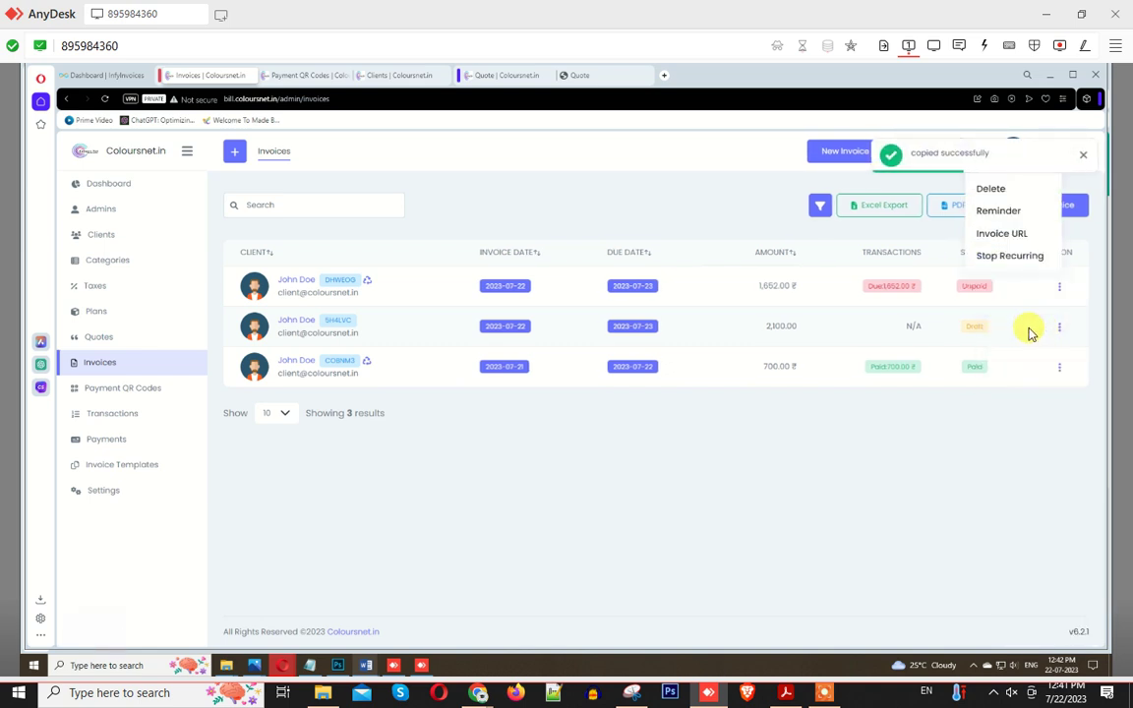
{"action": "left_click", "coordinate": [996, 239]}
Step: Paste the link into a new browser tab to load invoice #DHWEOG's shared page
{"action": "left_click", "coordinate": [304, 75]}
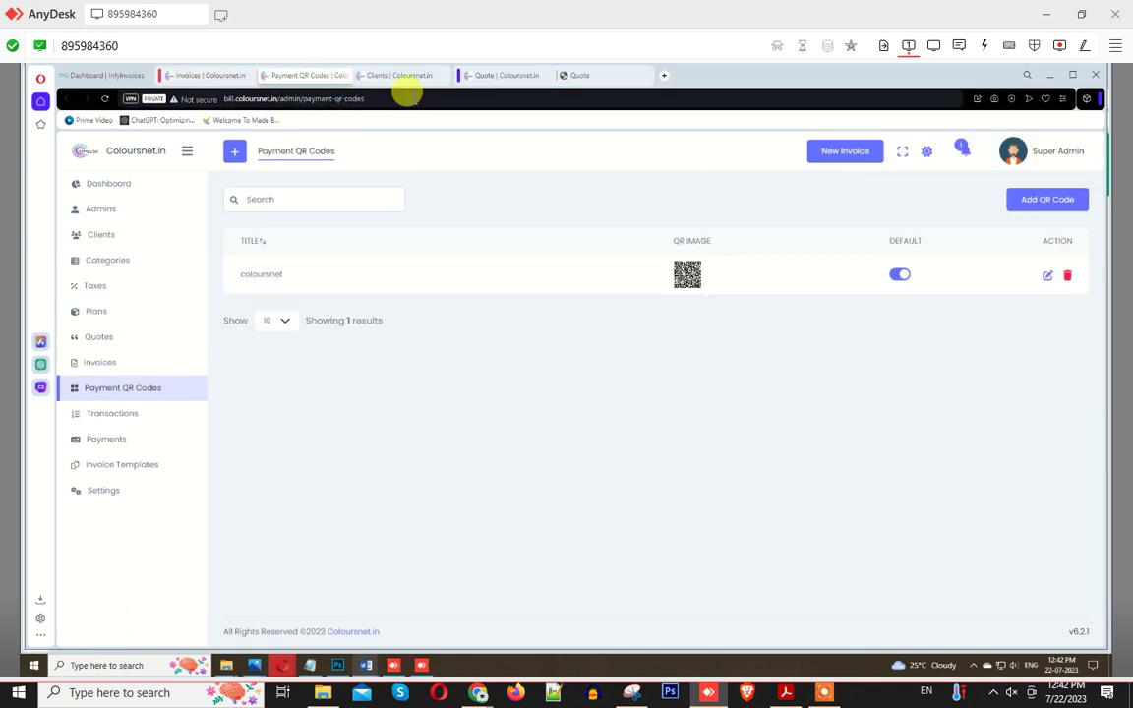
{"action": "left_click", "coordinate": [664, 75]}
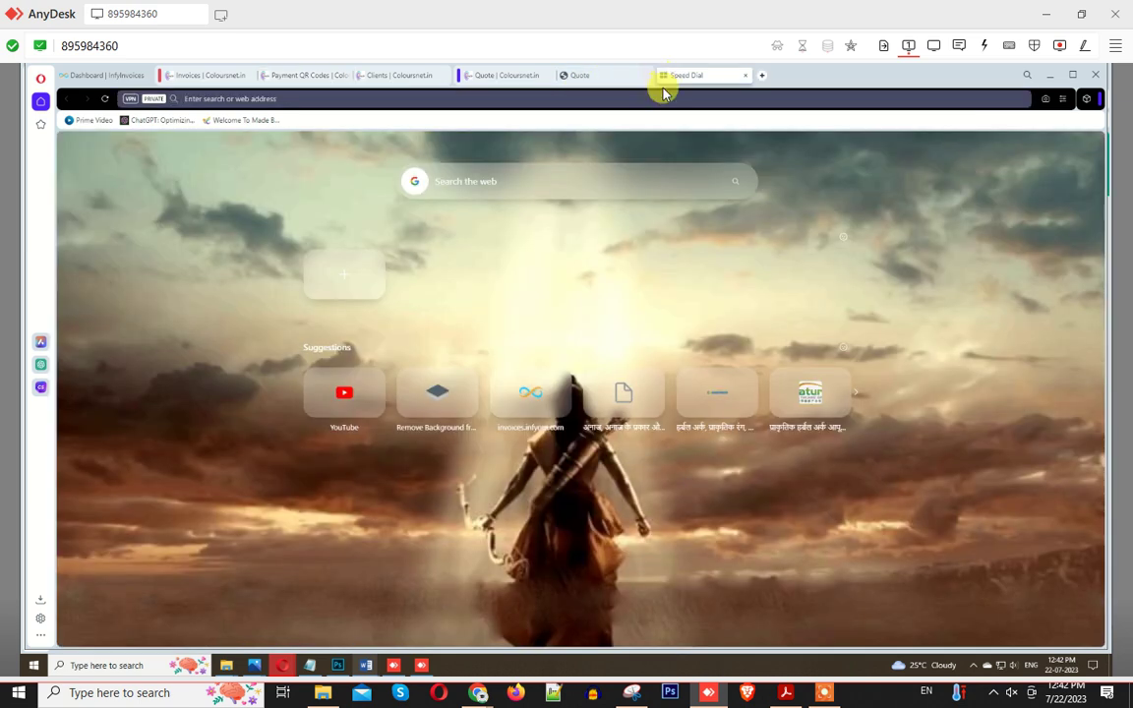
{"action": "key", "text": "ctrl+v"}
{"action": "key", "text": "Return"}
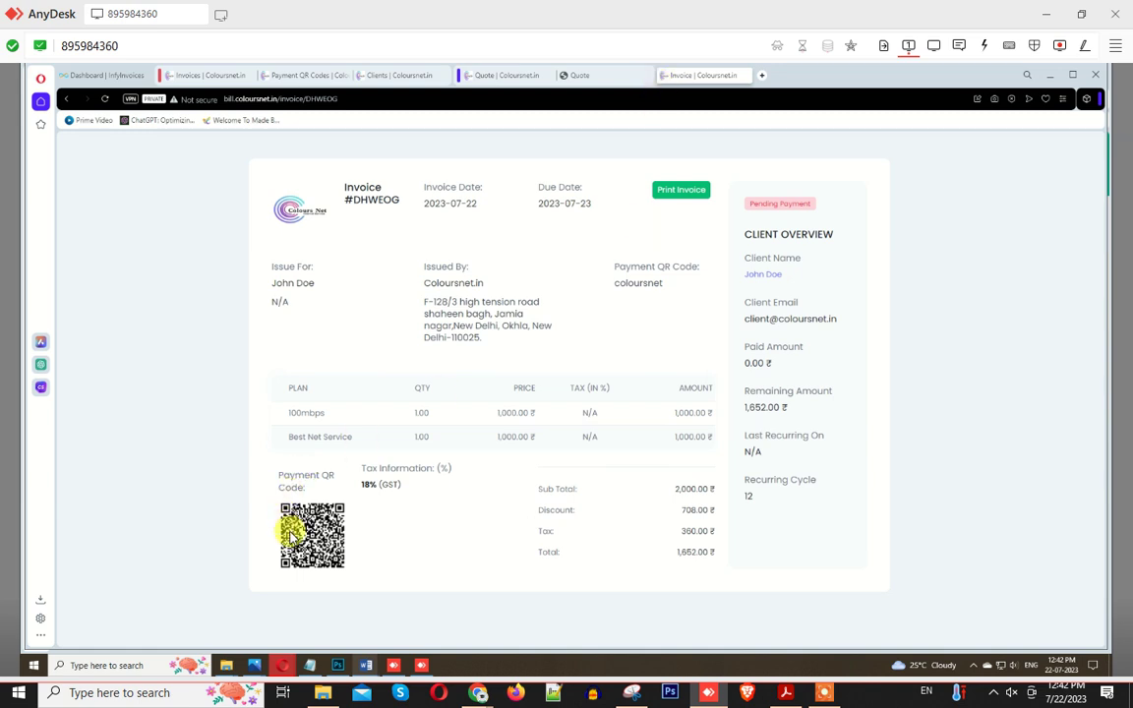
Step: Open invoice #DHWEOG as a PDF and highlight its 1,652.00 ₹ total due
{"action": "left_click", "coordinate": [680, 194]}
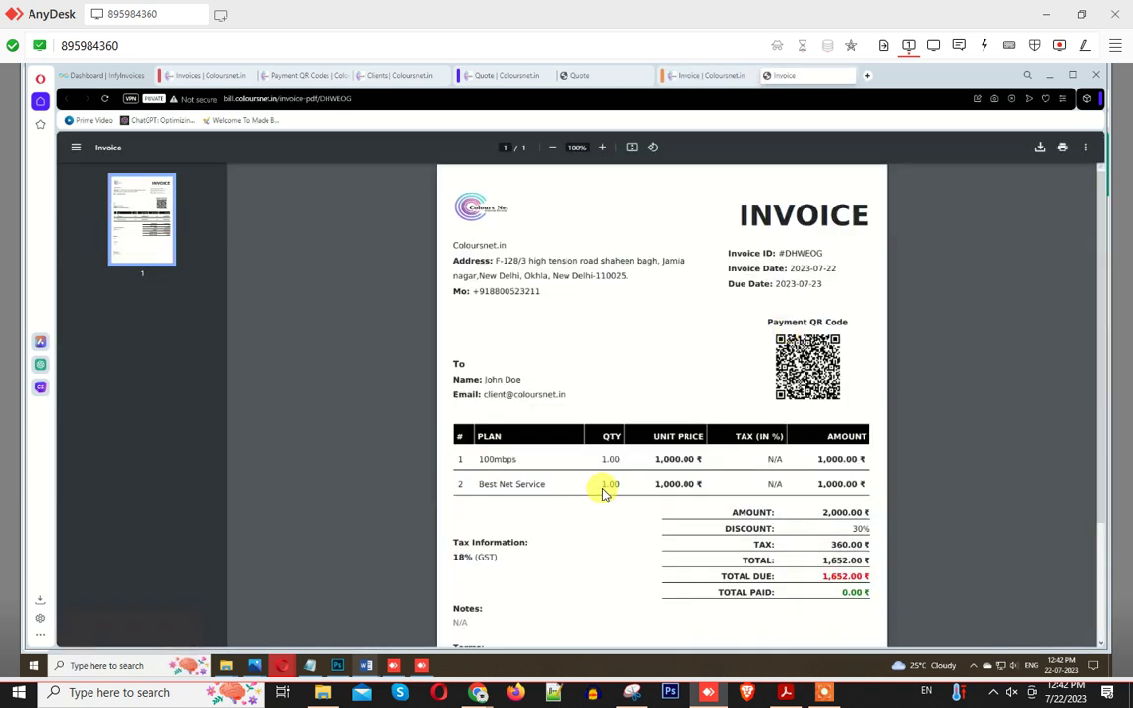
{"action": "double_click", "coordinate": [777, 321]}
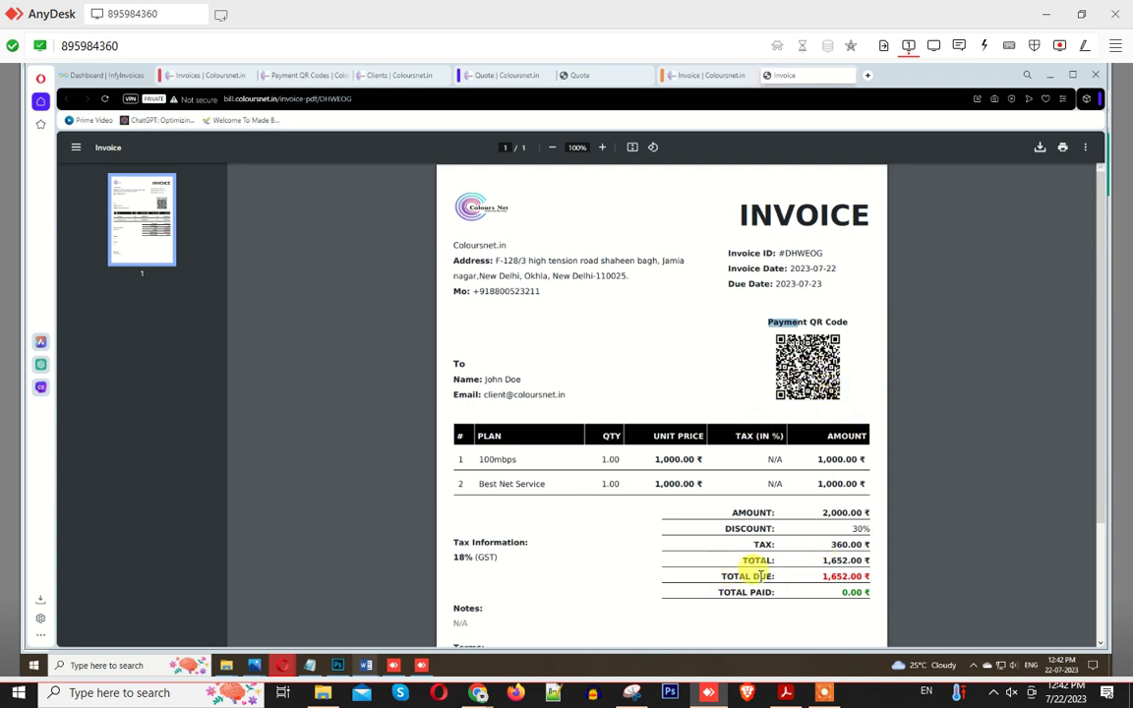
{"action": "left_click_drag", "start_coordinate": [823, 576], "coordinate": [869, 576]}
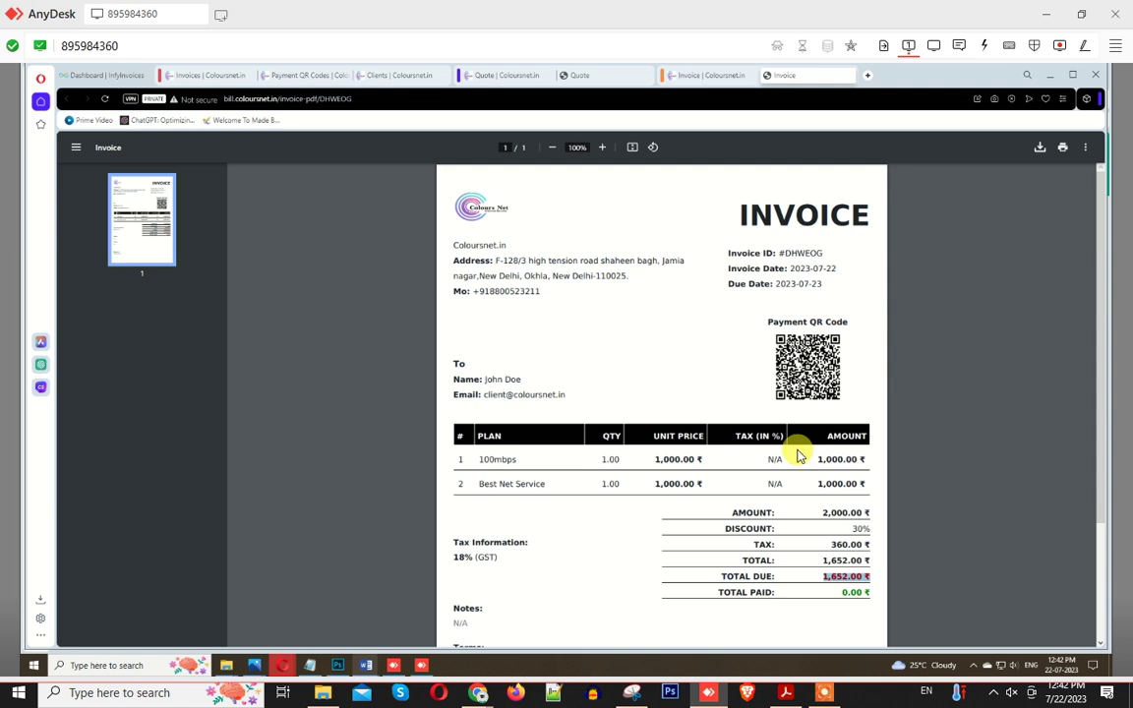
{"action": "scroll", "coordinate": [798, 456], "scroll_direction": "down", "scroll_amount": 2}
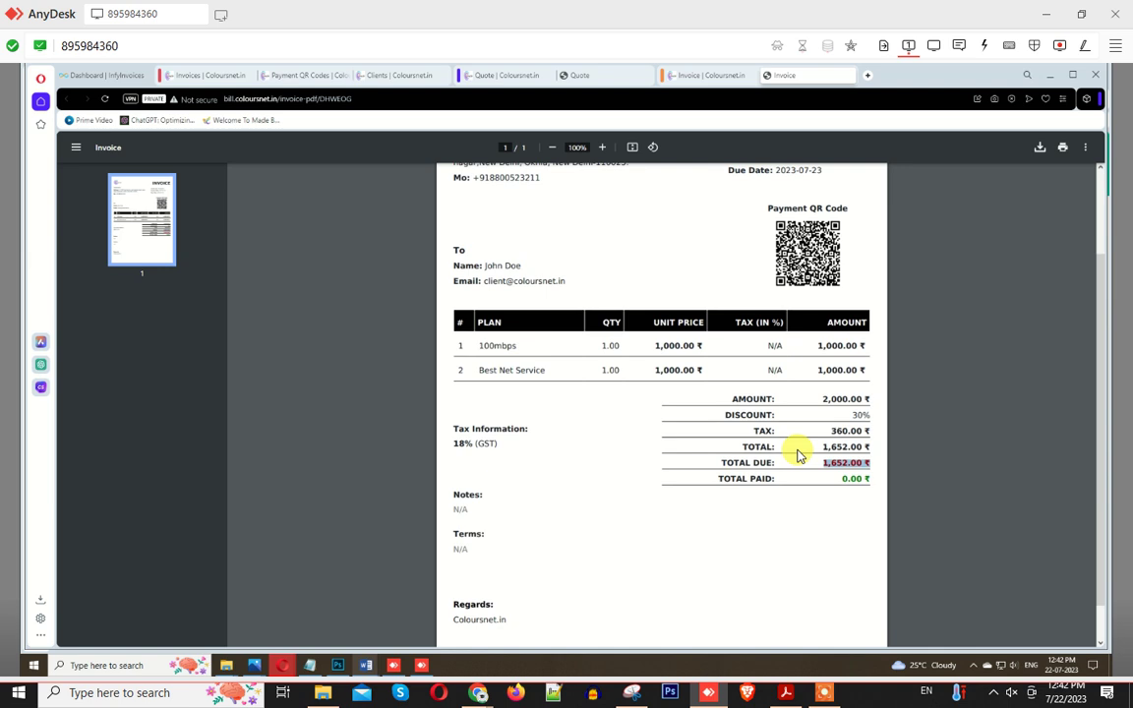
{"action": "scroll", "coordinate": [792, 453], "scroll_direction": "up", "scroll_amount": 2}
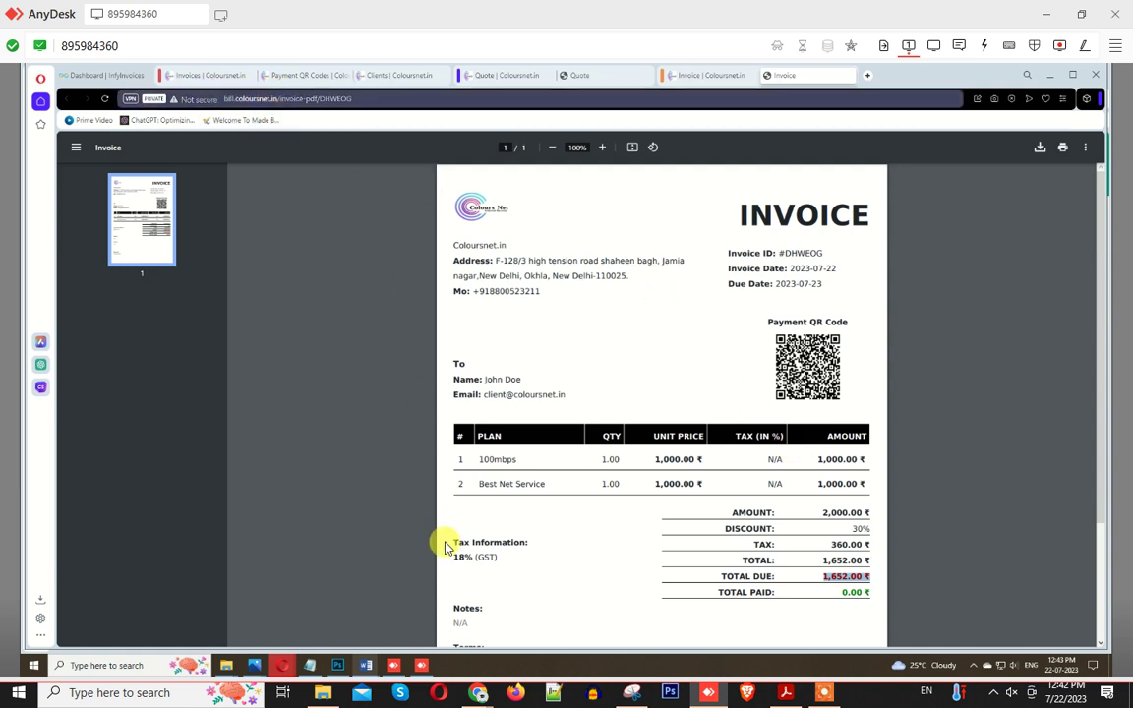
Step: Reveal the PDF's full web address and select the site's domain
{"action": "left_click", "coordinate": [286, 99]}
{"action": "left_click", "coordinate": [285, 99]}
{"action": "double_click", "coordinate": [251, 100]}
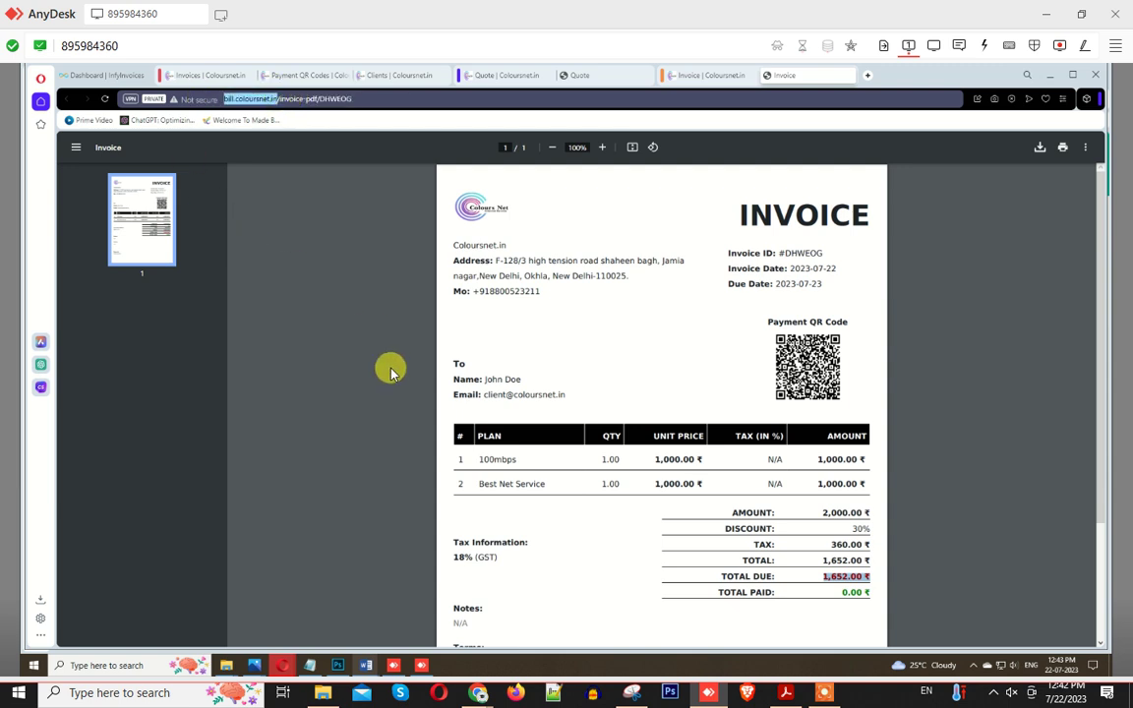
{"action": "mouse_move", "coordinate": [298, 669]}
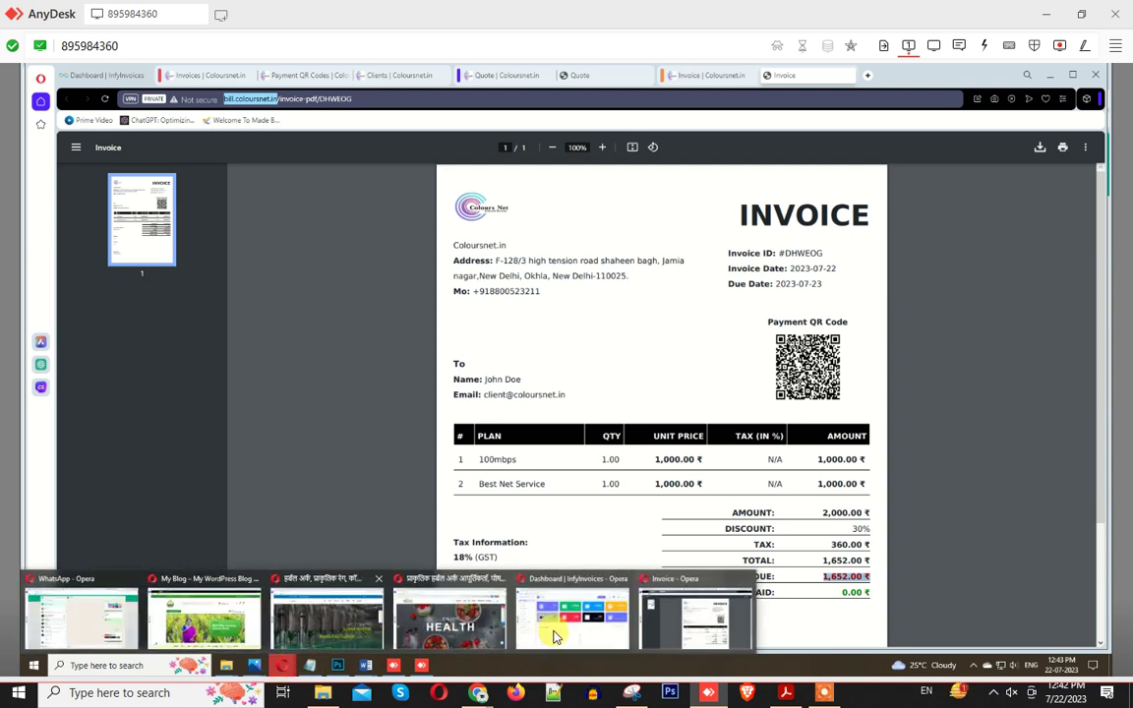
{"action": "left_click", "coordinate": [556, 634]}
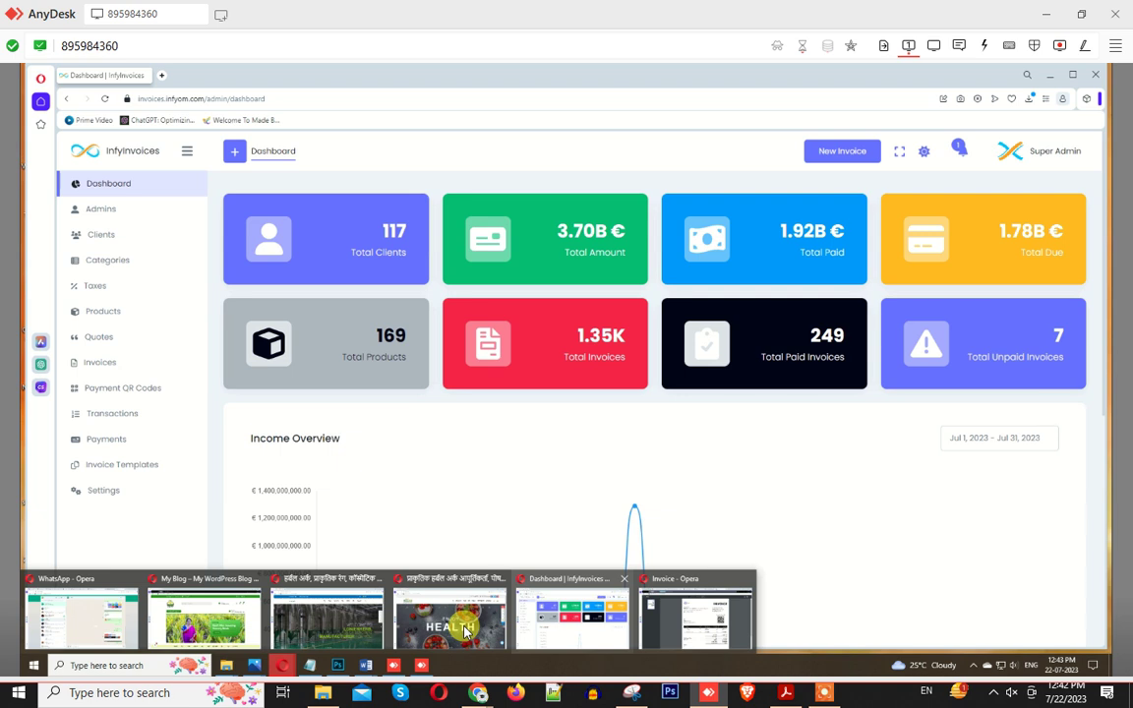
{"action": "left_click", "coordinate": [560, 634]}
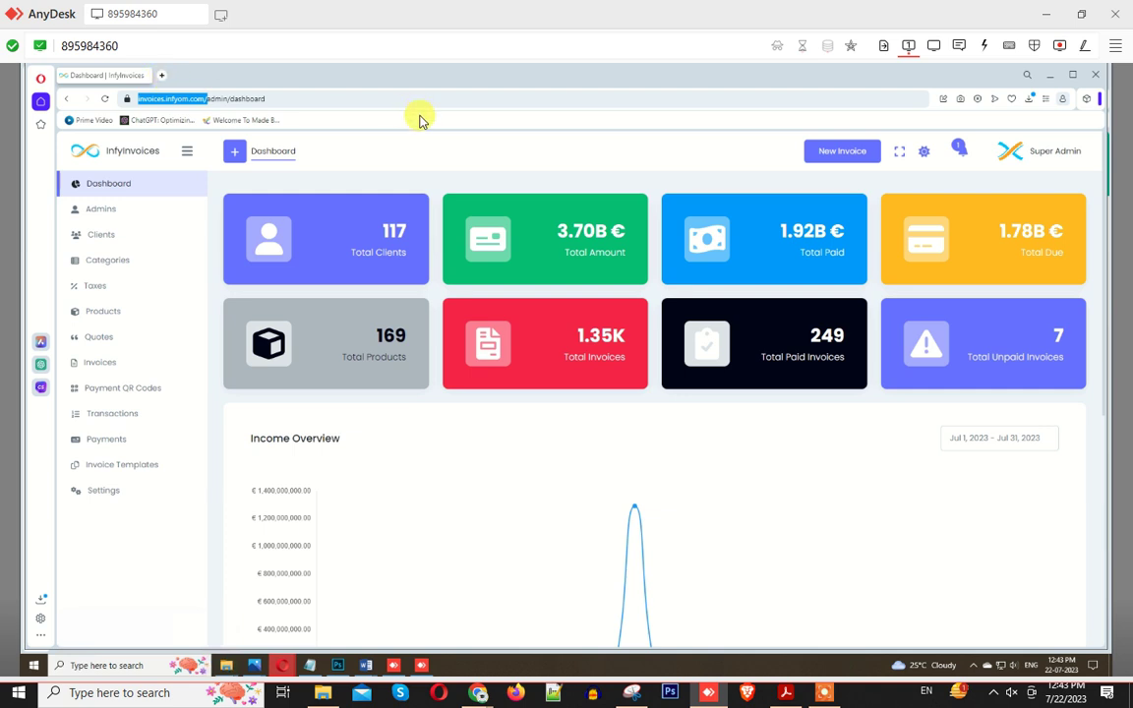
{"action": "key", "text": "ctrl+shift+n"}
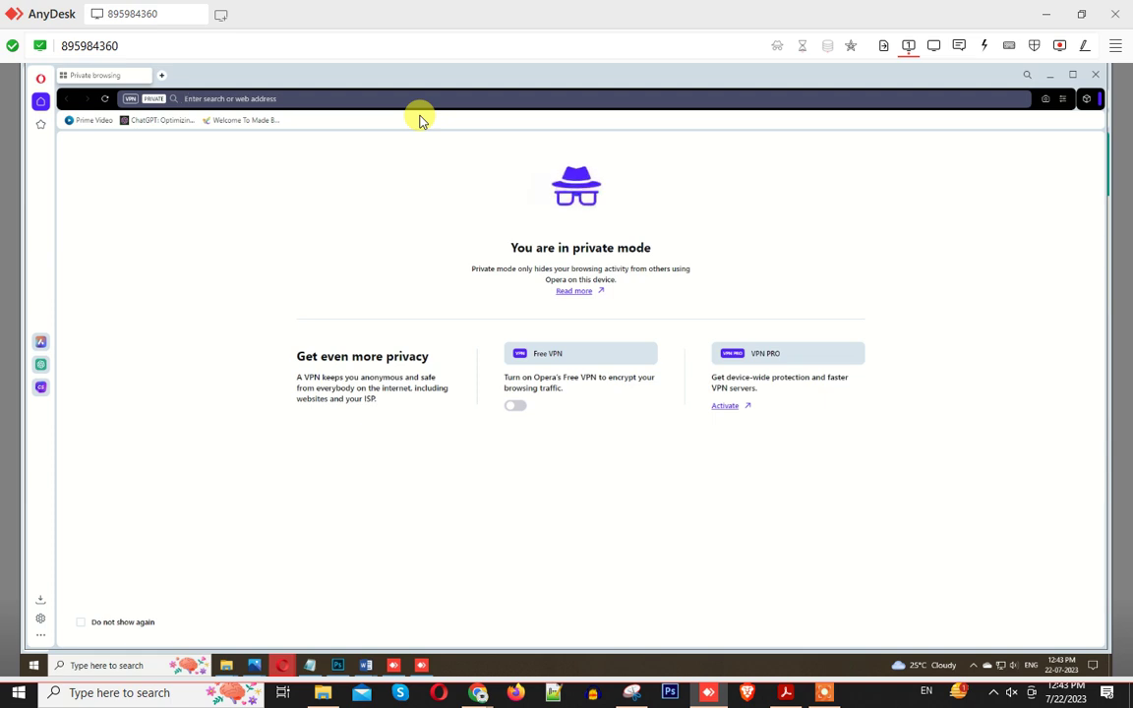
{"action": "key", "text": "ctrl+v"}
{"action": "key", "text": "Return"}
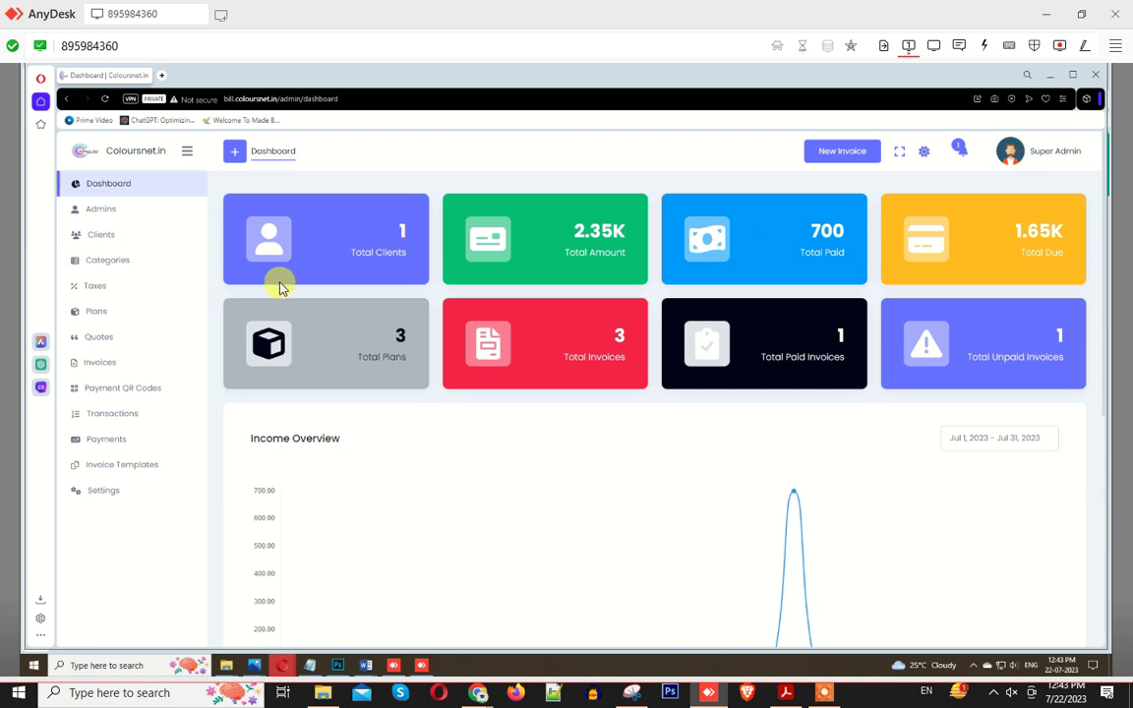
Step: Copy the client's e-mail from the Clients list and sign out of the admin account
{"action": "left_click", "coordinate": [111, 237]}
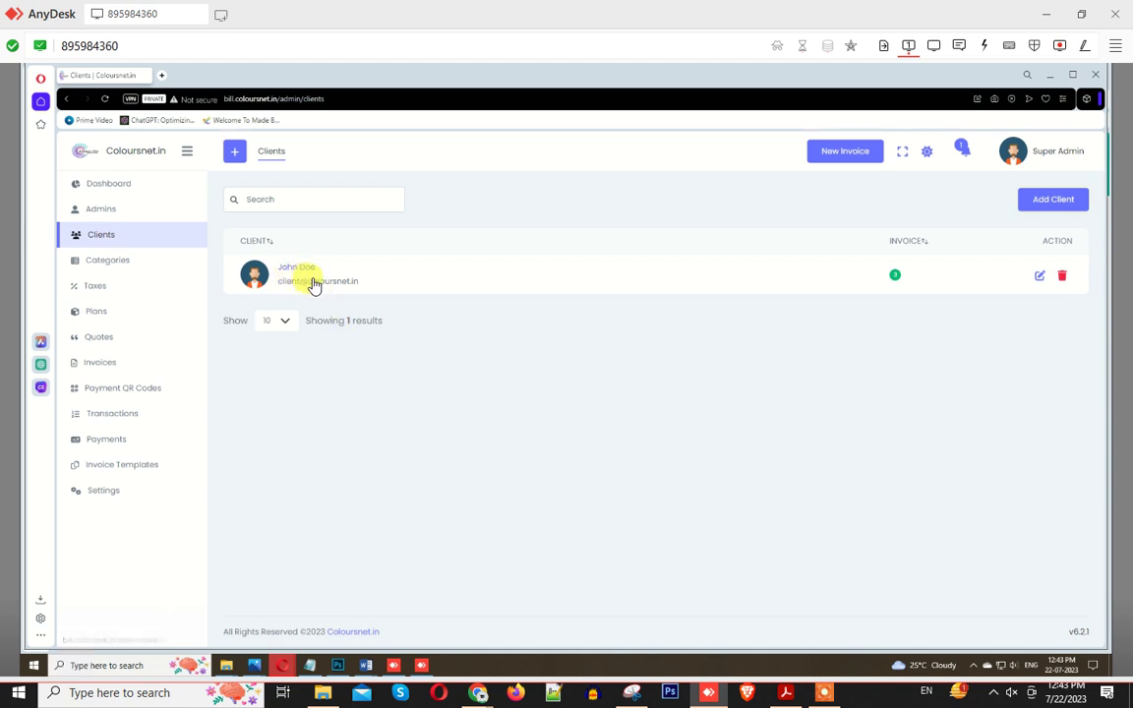
{"action": "triple_click", "coordinate": [317, 280]}
{"action": "key", "text": "ctrl+c"}
{"action": "left_click", "coordinate": [314, 256]}
{"action": "left_click", "coordinate": [1049, 154]}
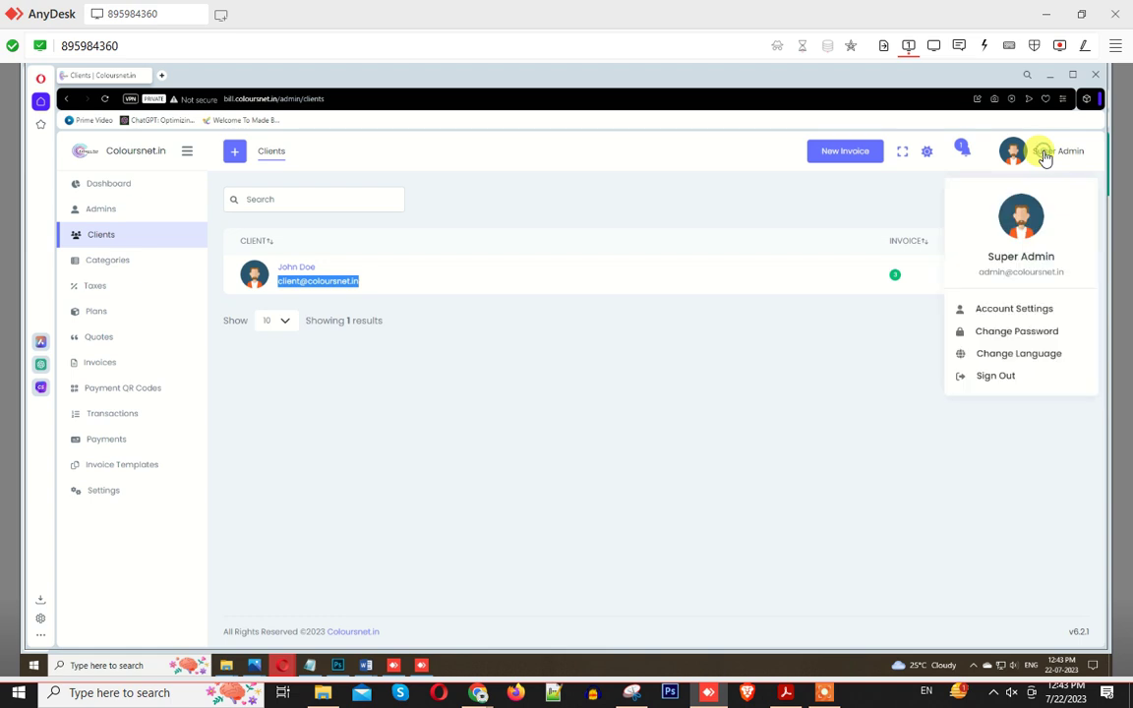
{"action": "left_click", "coordinate": [993, 374]}
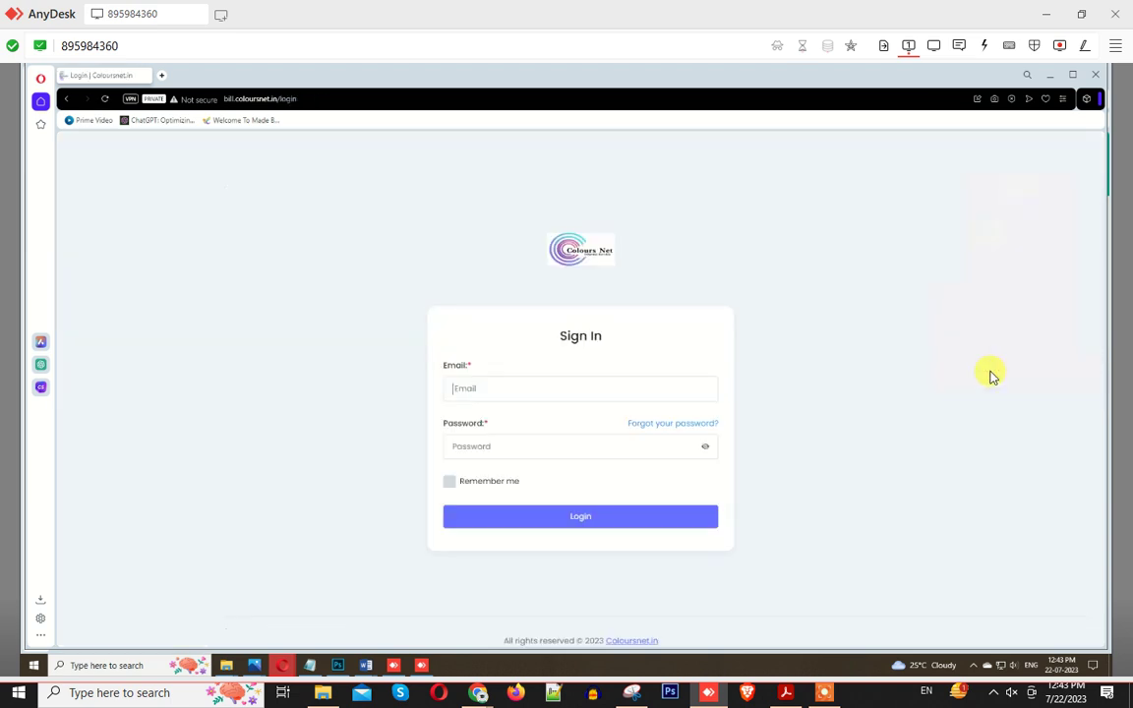
Step: Log in with the client's e-mail and password
{"action": "left_click", "coordinate": [513, 391]}
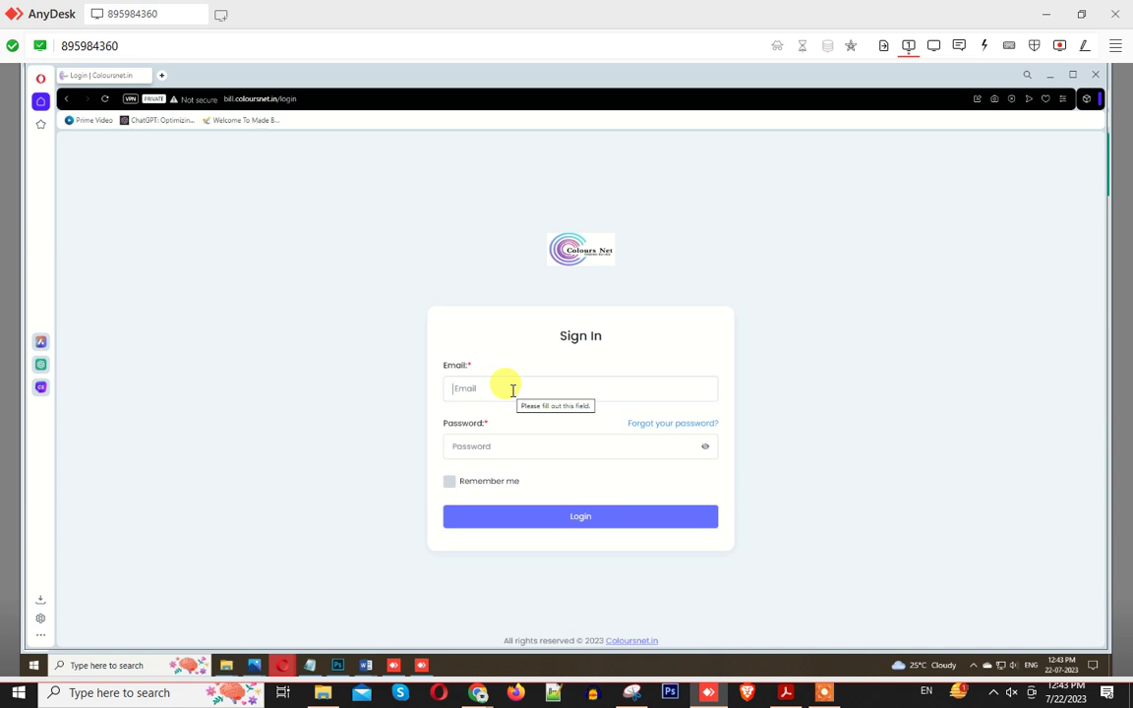
{"action": "key", "text": "ctrl+v"}
{"action": "left_click", "coordinate": [463, 439]}
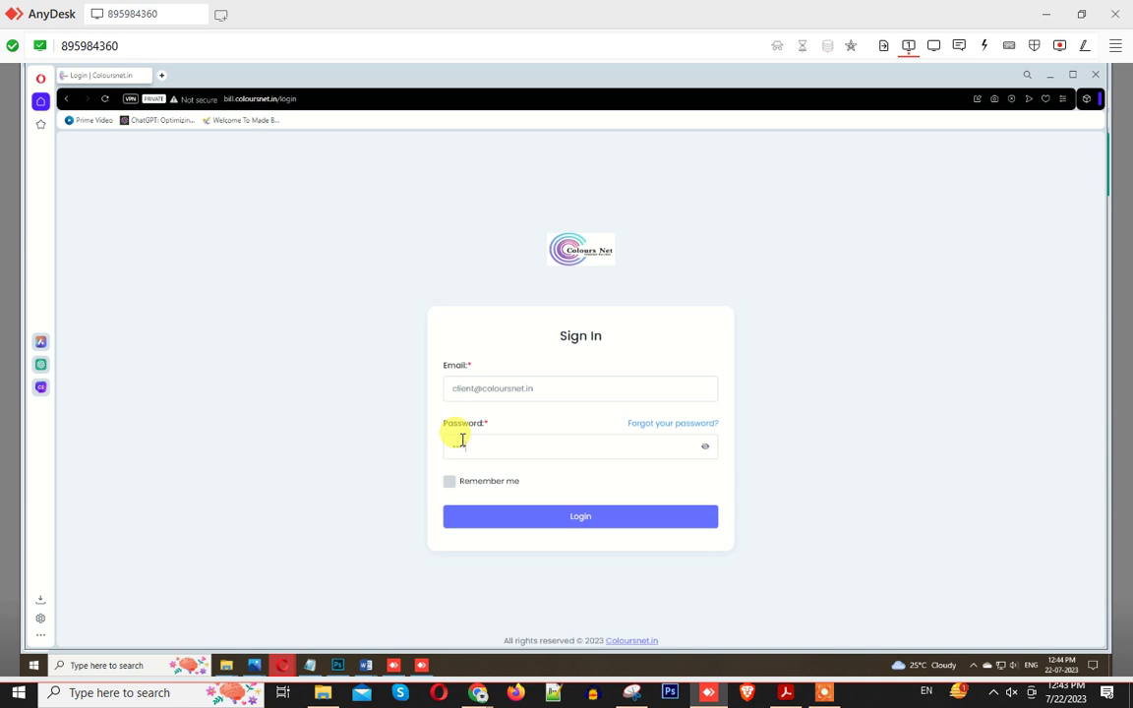
{"action": "key", "text": "Return"}
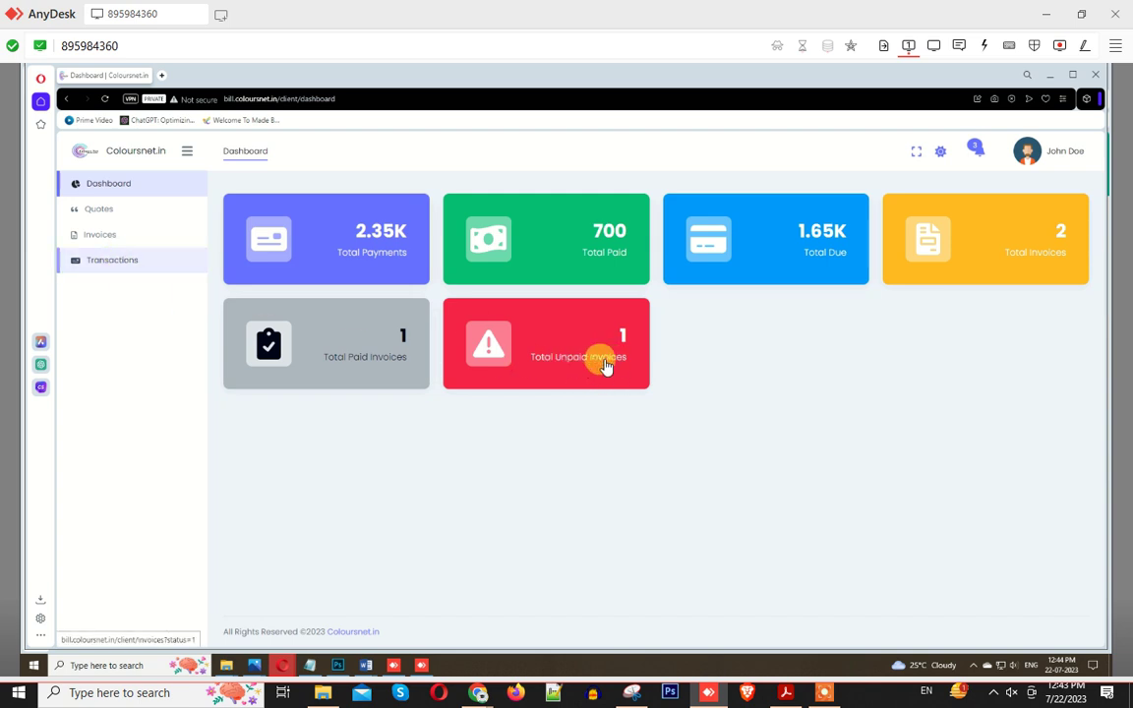
Step: From the unpaid invoices, start Make Payment for invoice DHWEOG with Manual payment mode
{"action": "left_click", "coordinate": [565, 369]}
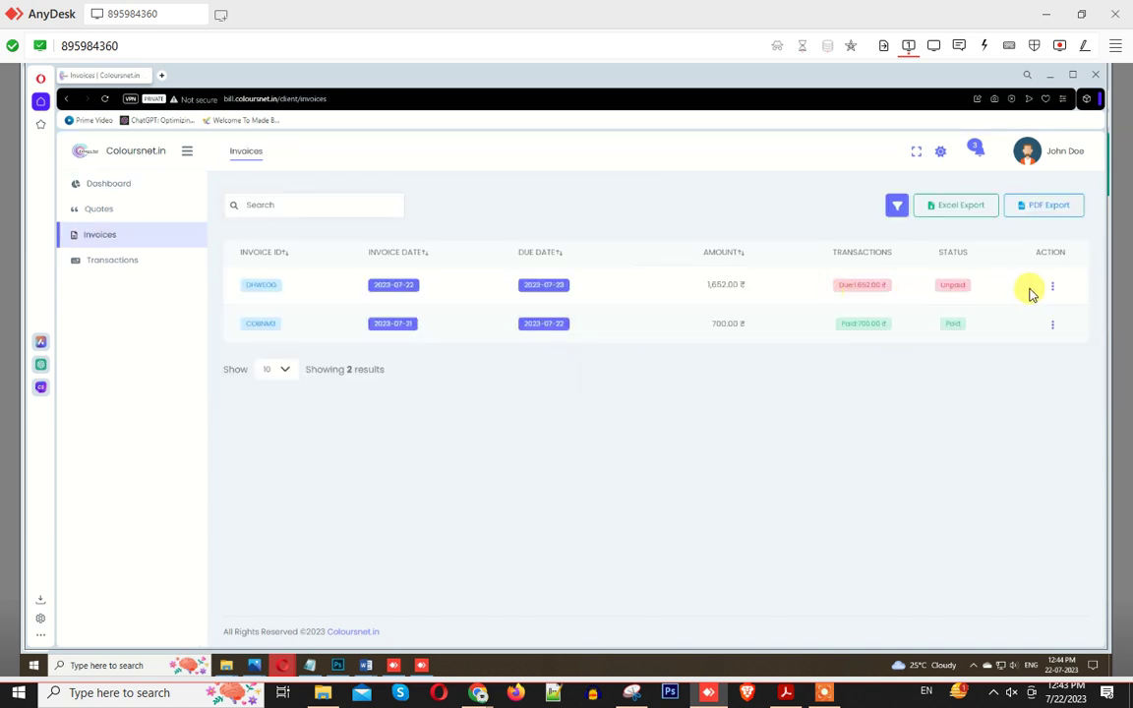
{"action": "left_click", "coordinate": [1050, 288]}
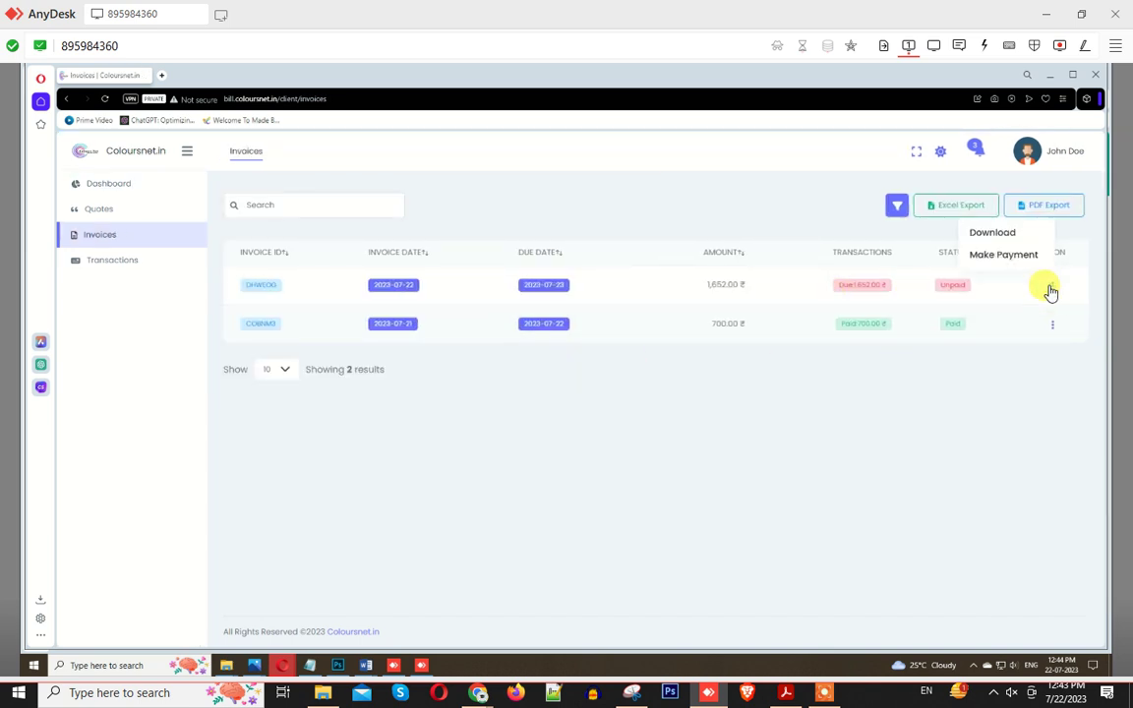
{"action": "left_click", "coordinate": [993, 260]}
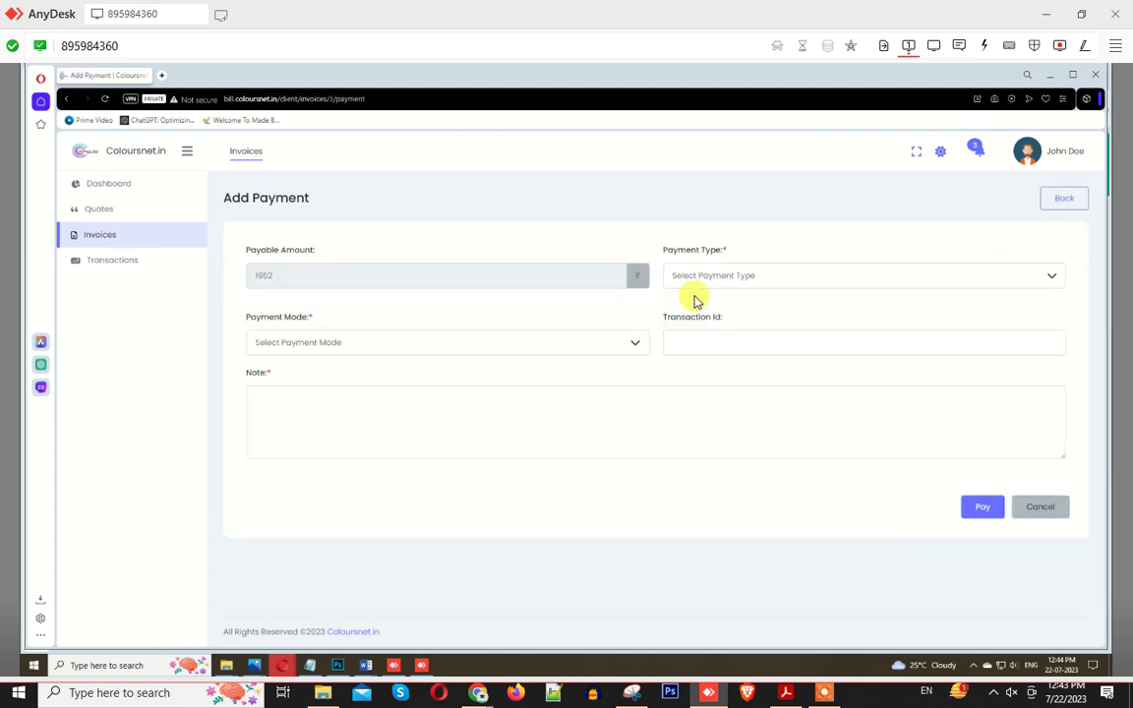
{"action": "left_click", "coordinate": [361, 344]}
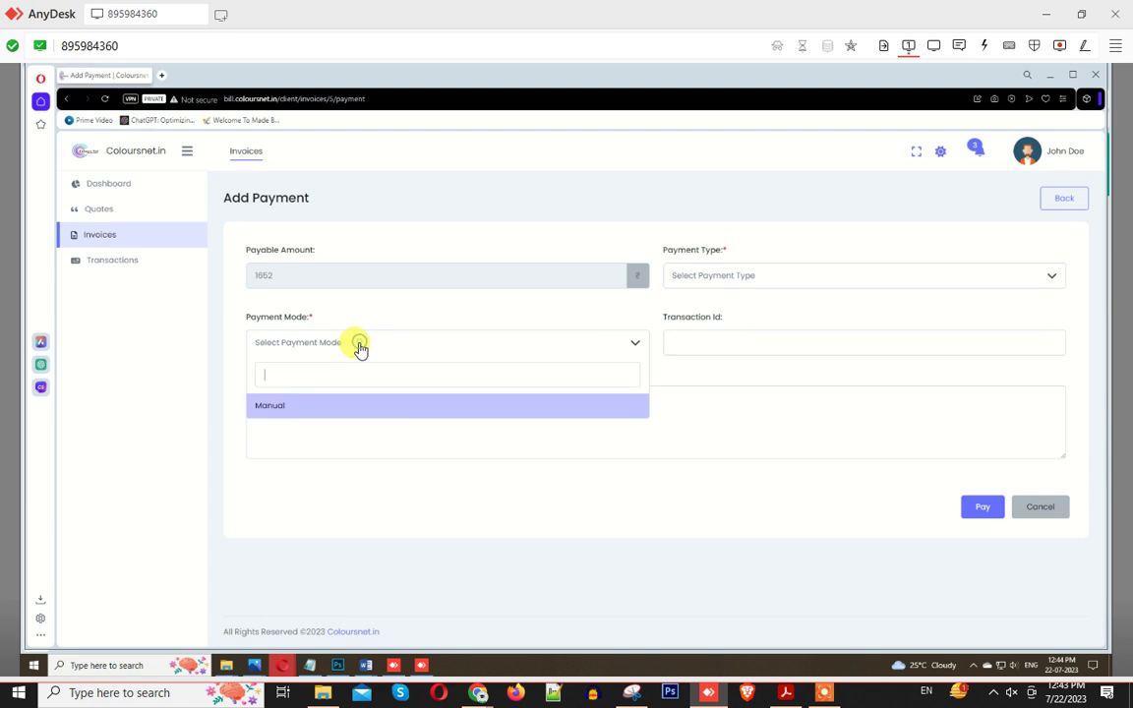
{"action": "left_click", "coordinate": [280, 413]}
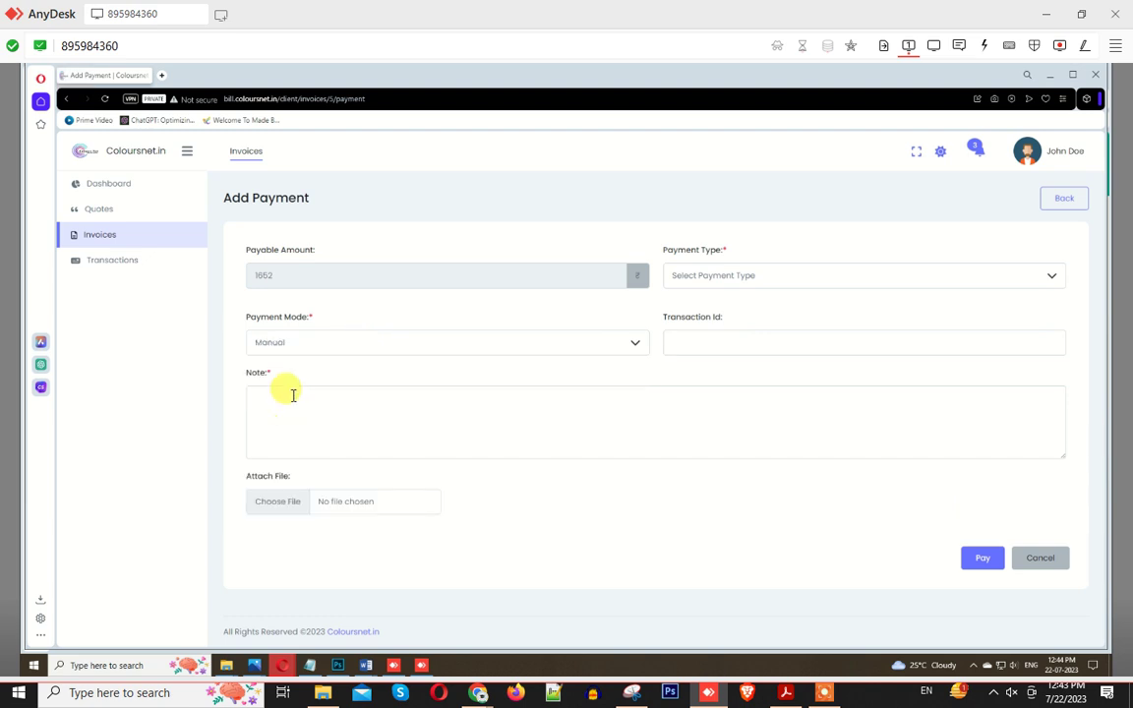
{"action": "left_click", "coordinate": [297, 346]}
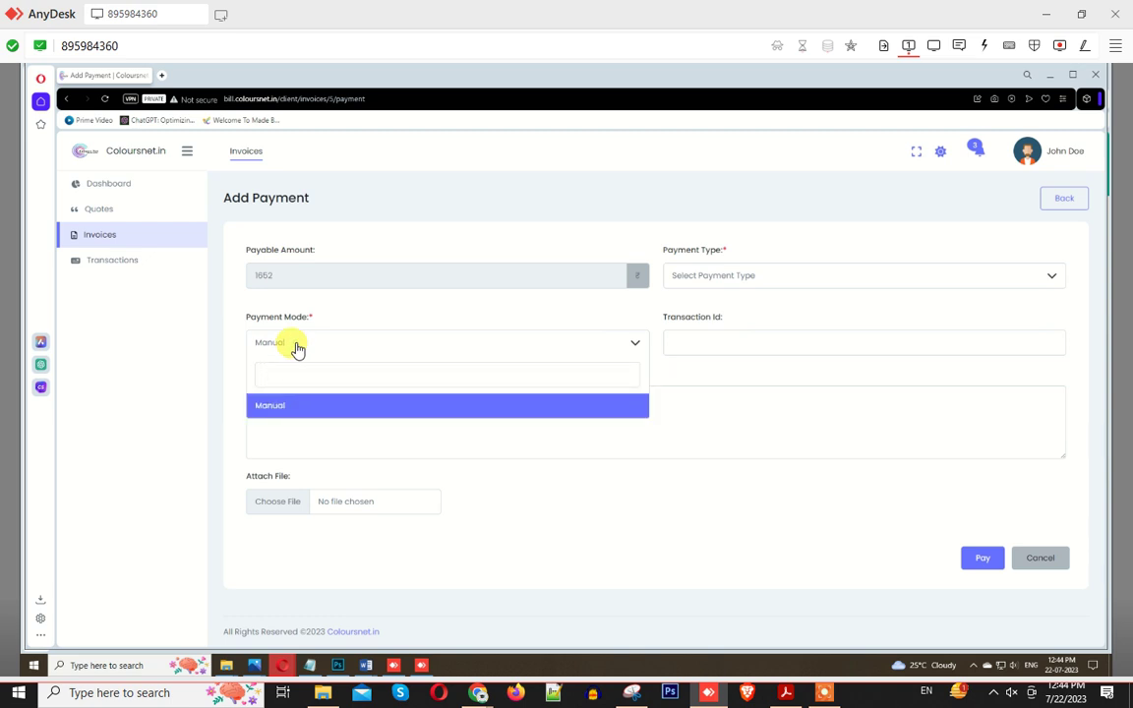
Step: Keep Manual mode, attach the downloaded image, and write the note 'payment done by goog'
{"action": "left_click", "coordinate": [293, 413]}
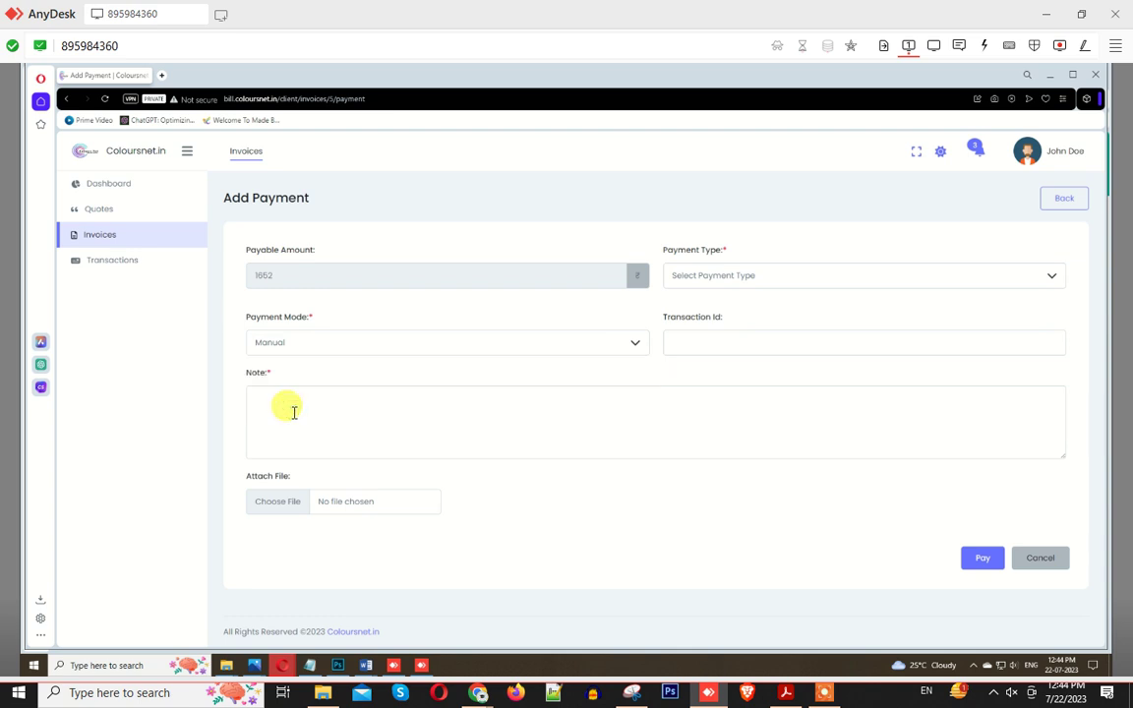
{"action": "left_click", "coordinate": [690, 336]}
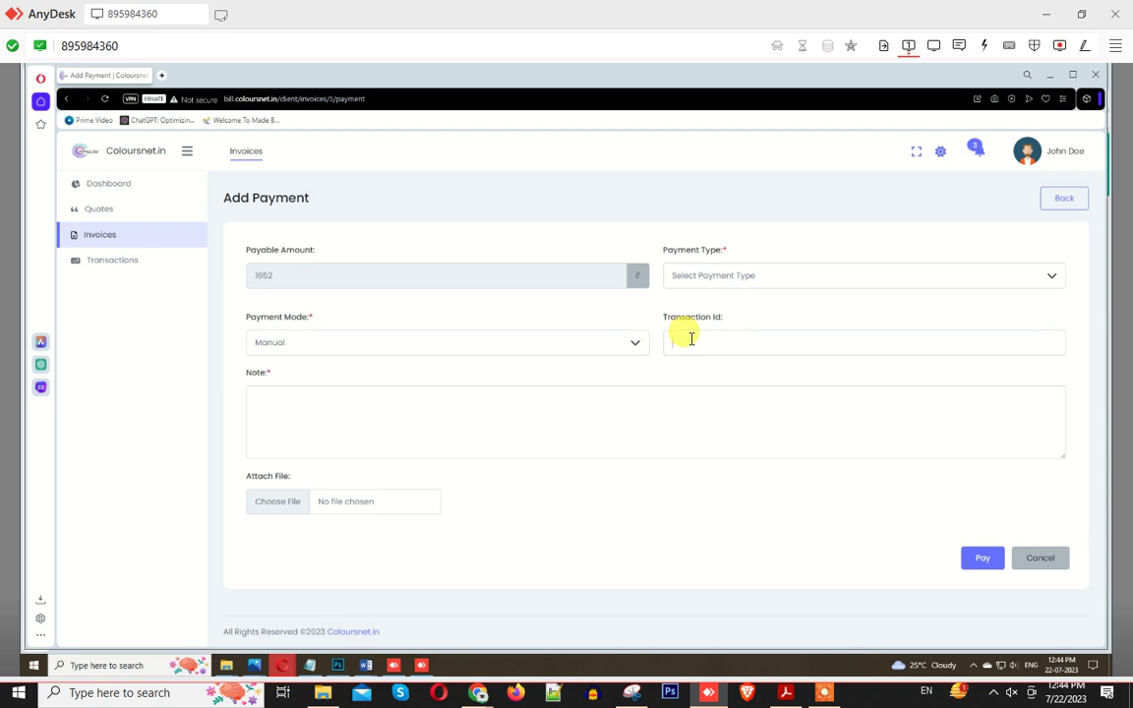
{"action": "left_click", "coordinate": [277, 510]}
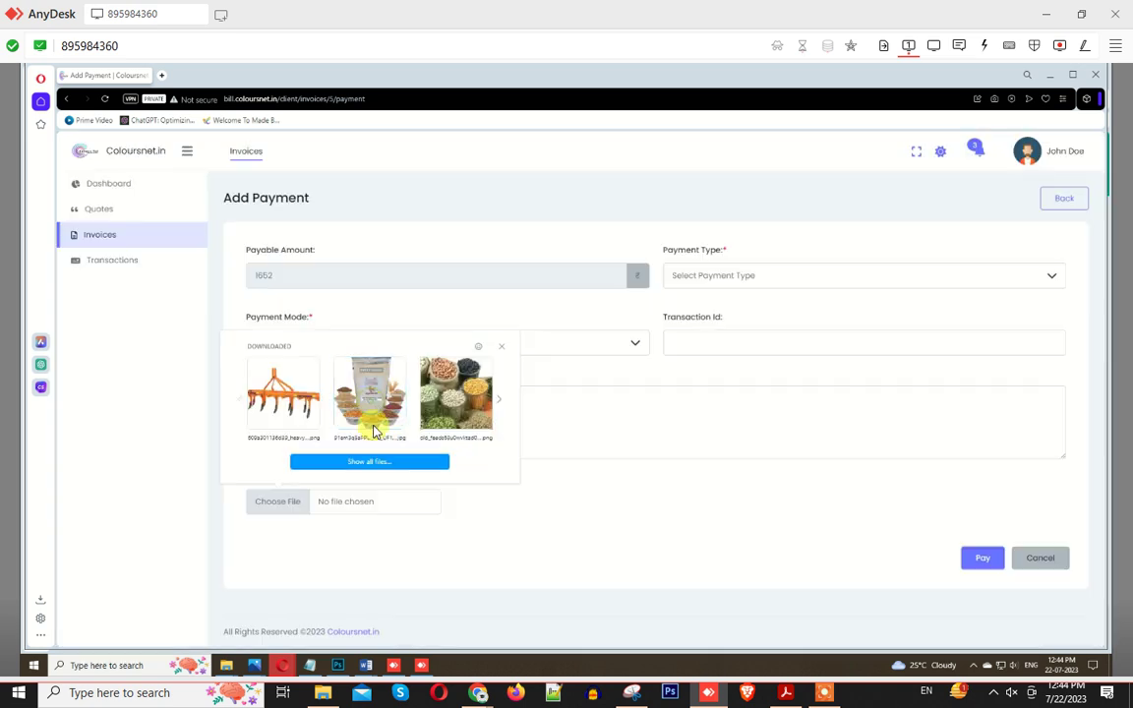
{"action": "left_click", "coordinate": [371, 430]}
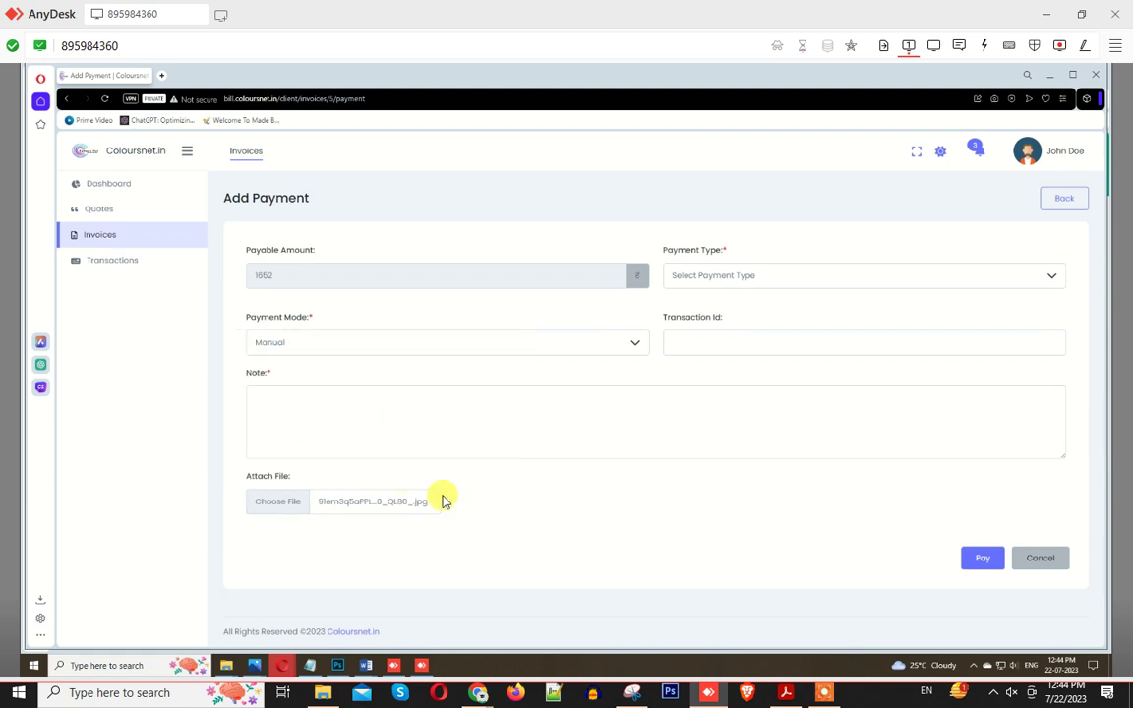
{"action": "left_click", "coordinate": [308, 415]}
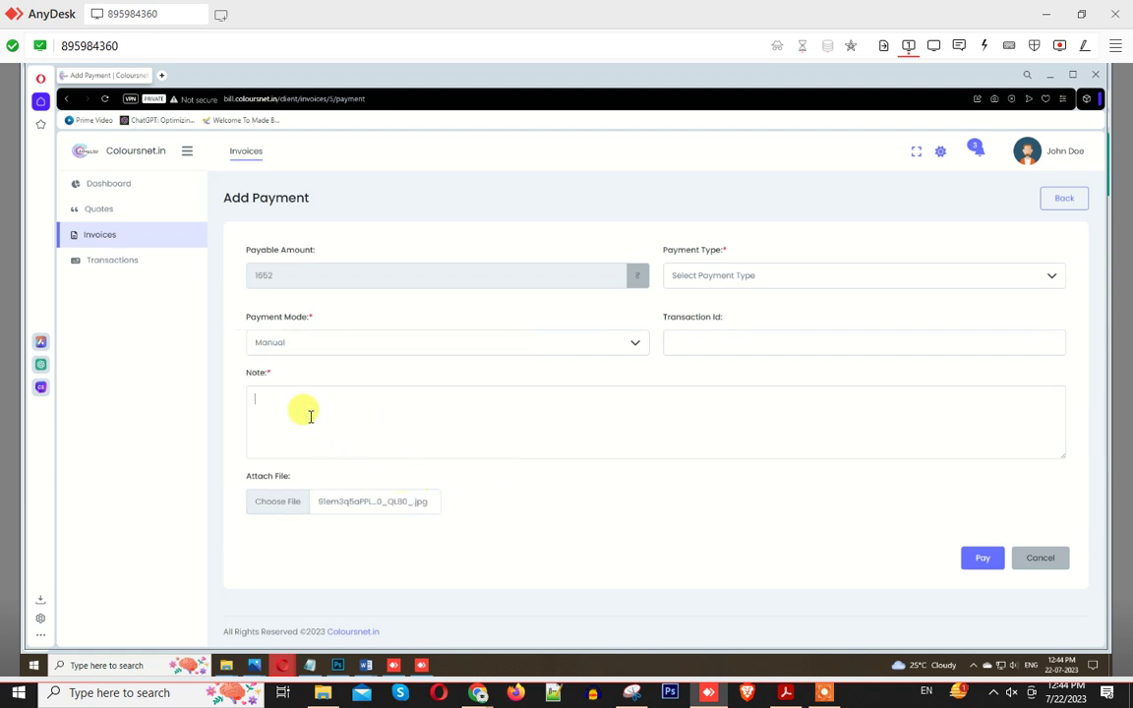
{"action": "type", "text": "payment done by google pe"}
Step: Enter transaction id 487625 and select the note text
{"action": "left_click", "coordinate": [703, 340]}
{"action": "type", "text": "4"}
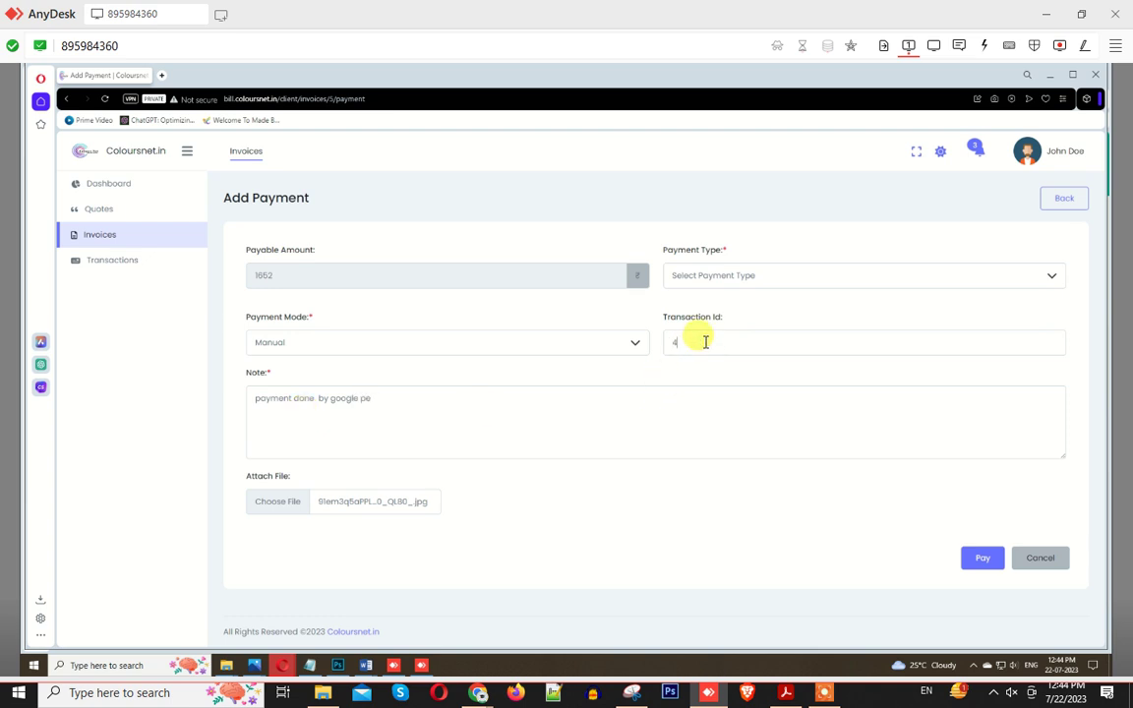
{"action": "type", "text": "876254"}
{"action": "key", "text": "BackSpace"}
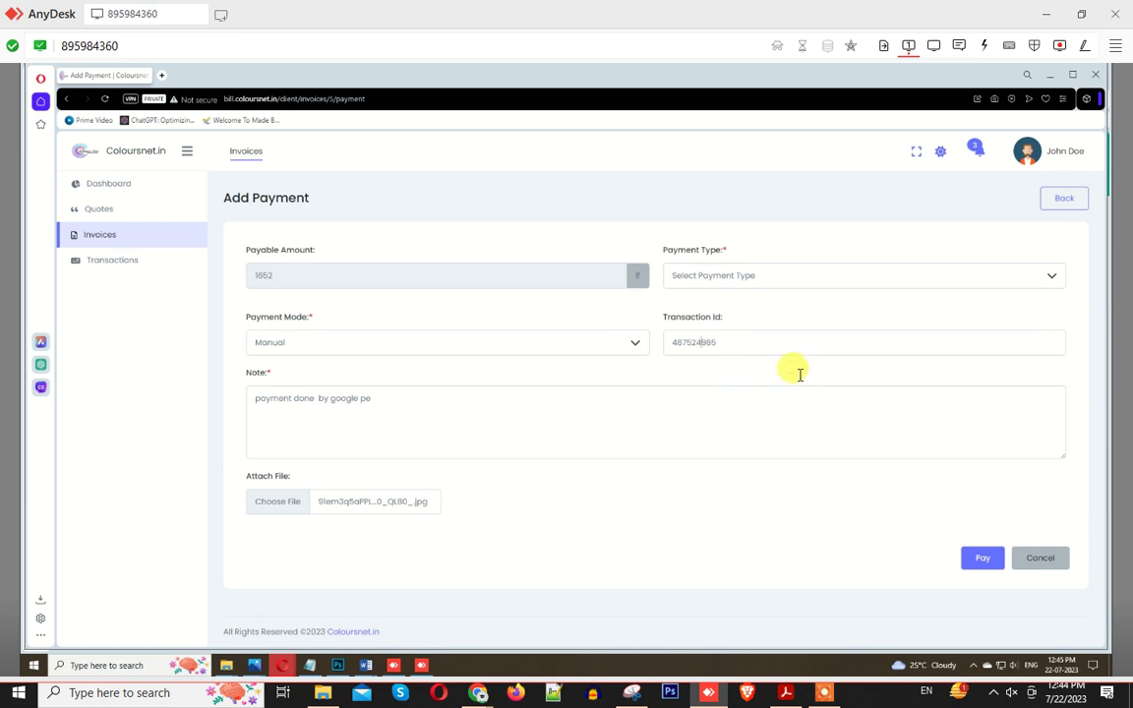
{"action": "left_click", "coordinate": [462, 424]}
{"action": "left_click_drag", "start_coordinate": [506, 413], "coordinate": [227, 436]}
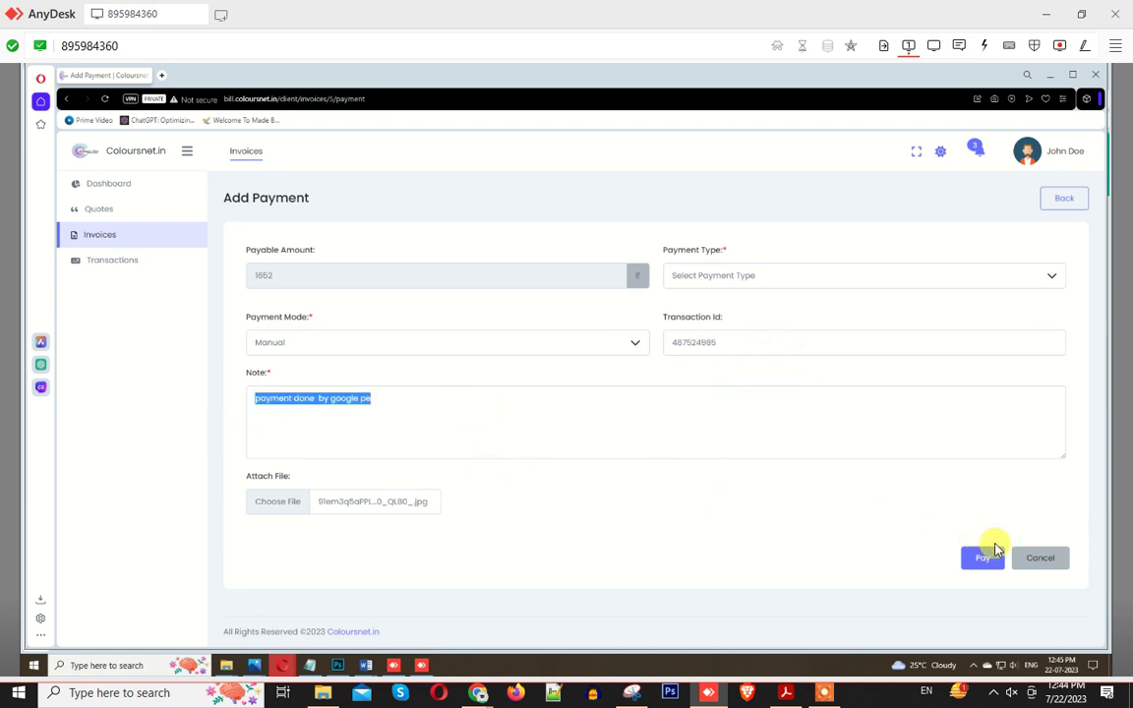
Step: Set Payment Type to Full Payment and submit the payment
{"action": "left_click", "coordinate": [738, 281]}
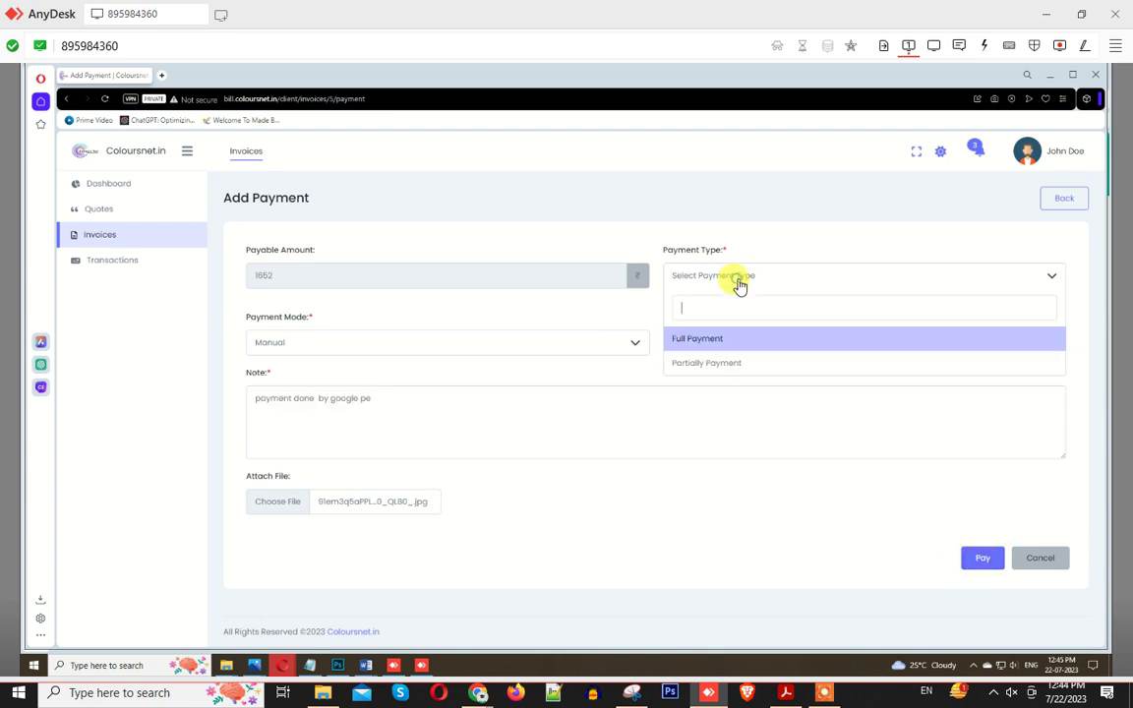
{"action": "left_click", "coordinate": [696, 343]}
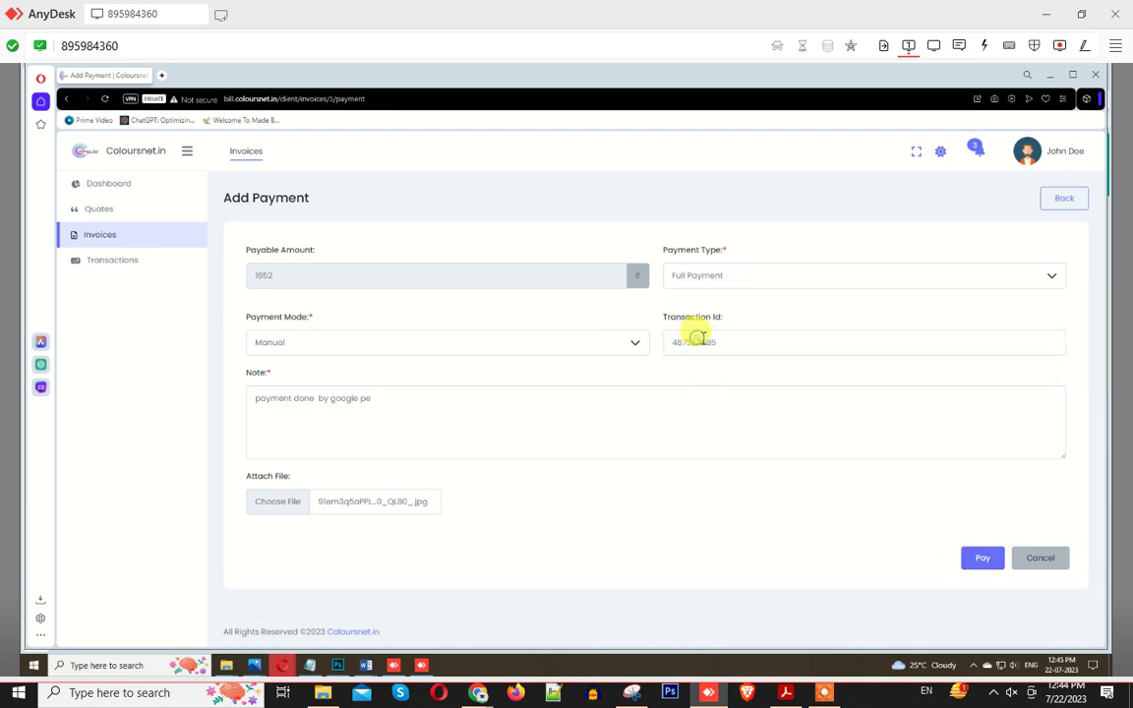
{"action": "left_click", "coordinate": [716, 277]}
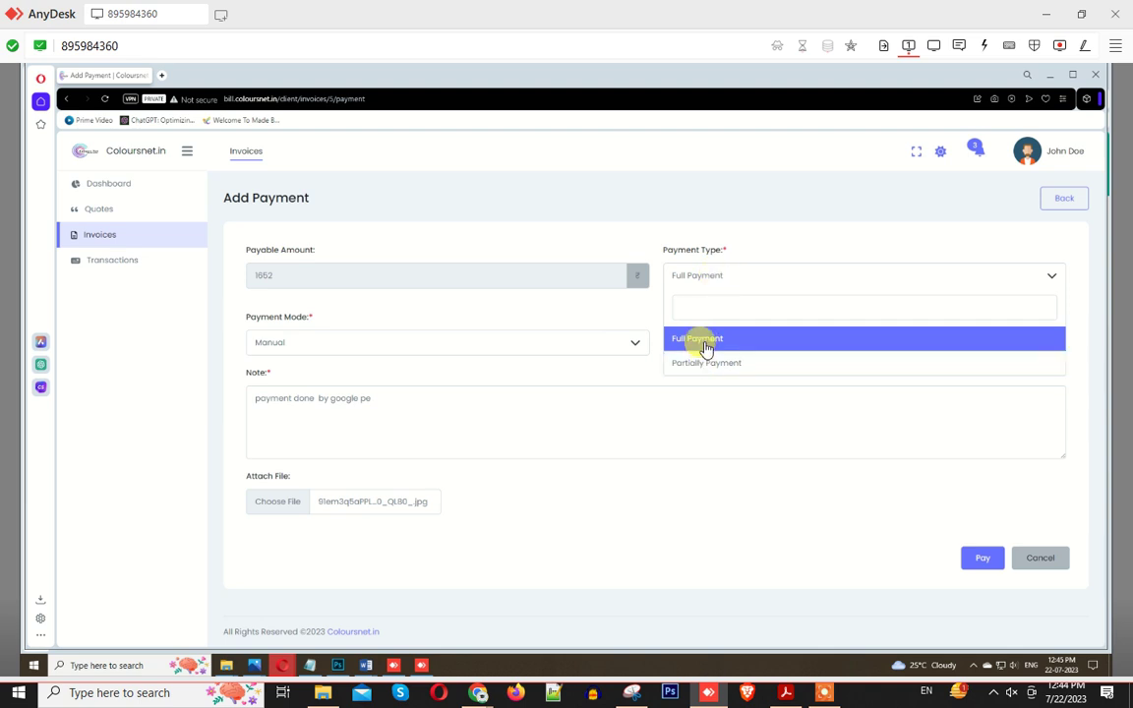
{"action": "left_click", "coordinate": [697, 339]}
{"action": "left_click", "coordinate": [983, 558]}
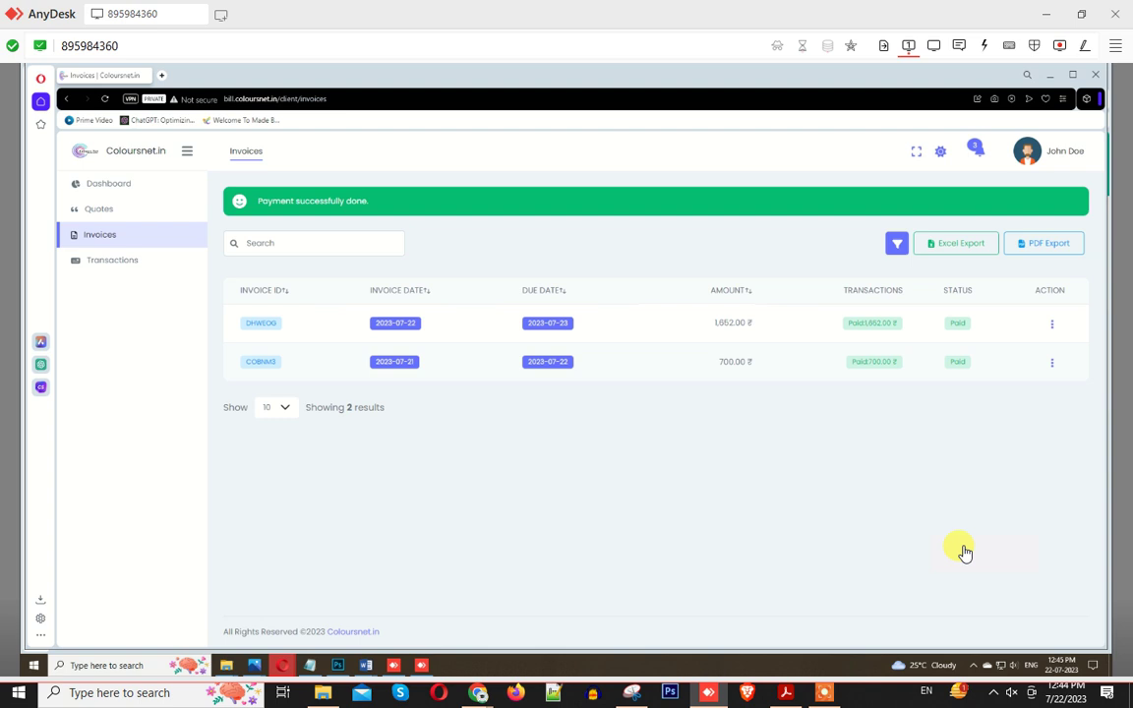
Step: Confirm invoice DHWEOG shows Paid, check the Transactions list, and return to the dashboard
{"action": "left_click_drag", "start_coordinate": [940, 320], "coordinate": [986, 327]}
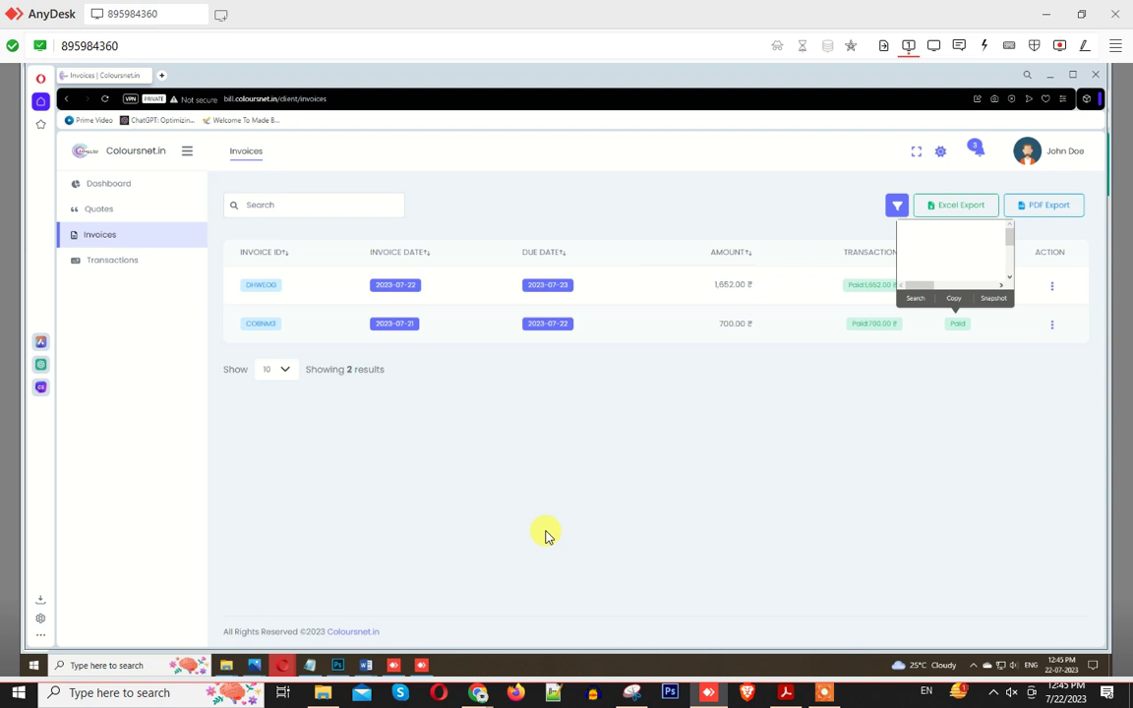
{"action": "left_click", "coordinate": [134, 259]}
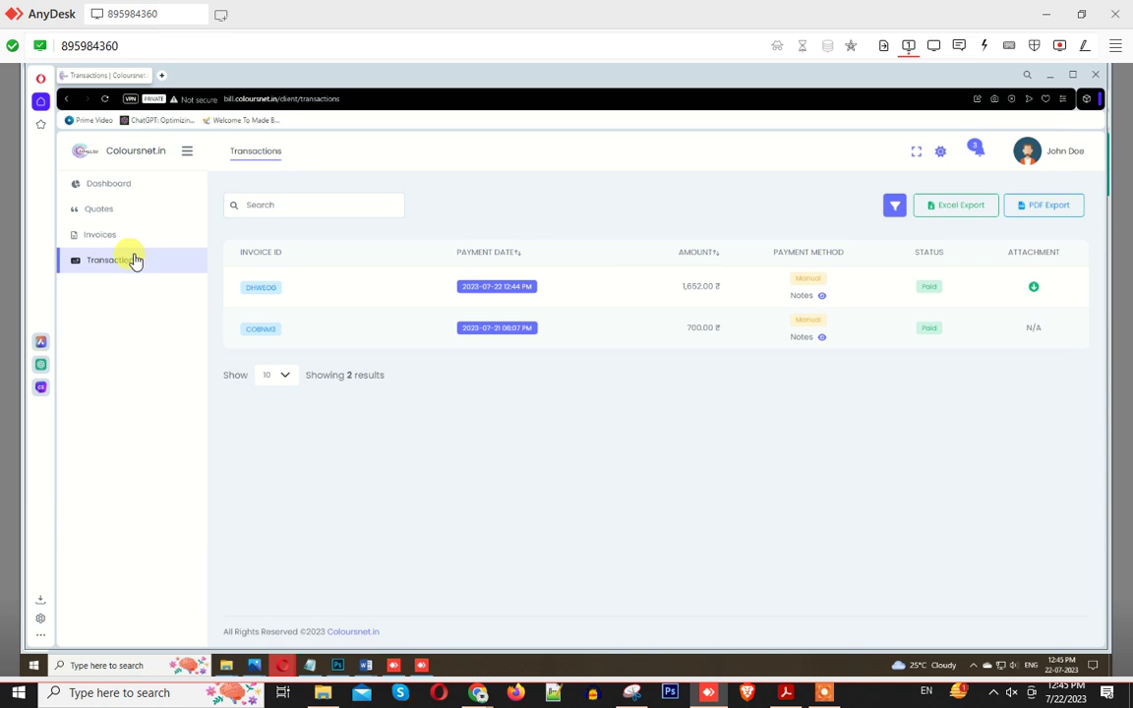
{"action": "left_click", "coordinate": [108, 184]}
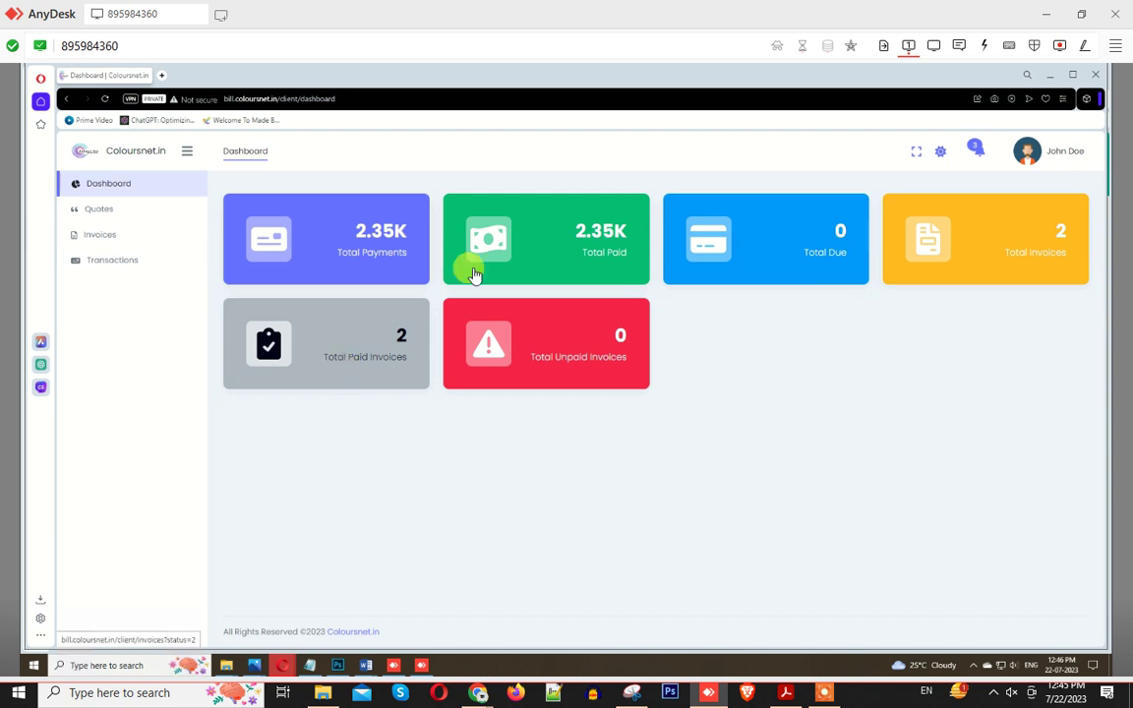
Step: Switch to dark mode, mark all notifications as read, and view the quotes list
{"action": "left_click", "coordinate": [942, 153]}
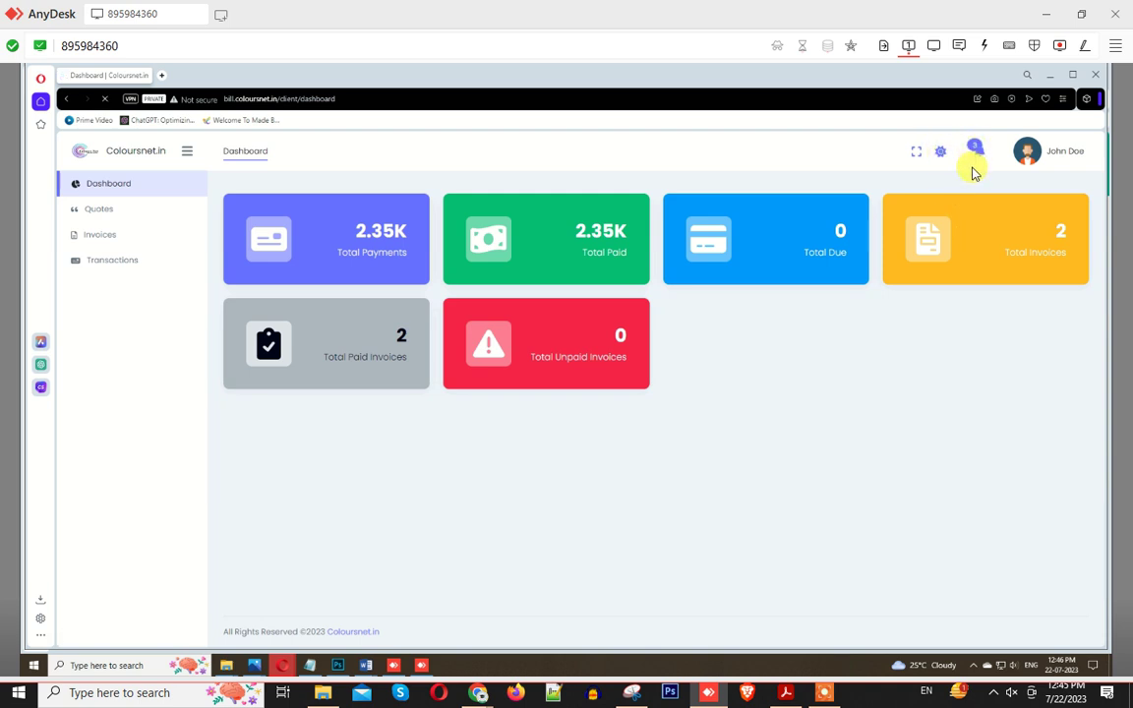
{"action": "left_click", "coordinate": [978, 152]}
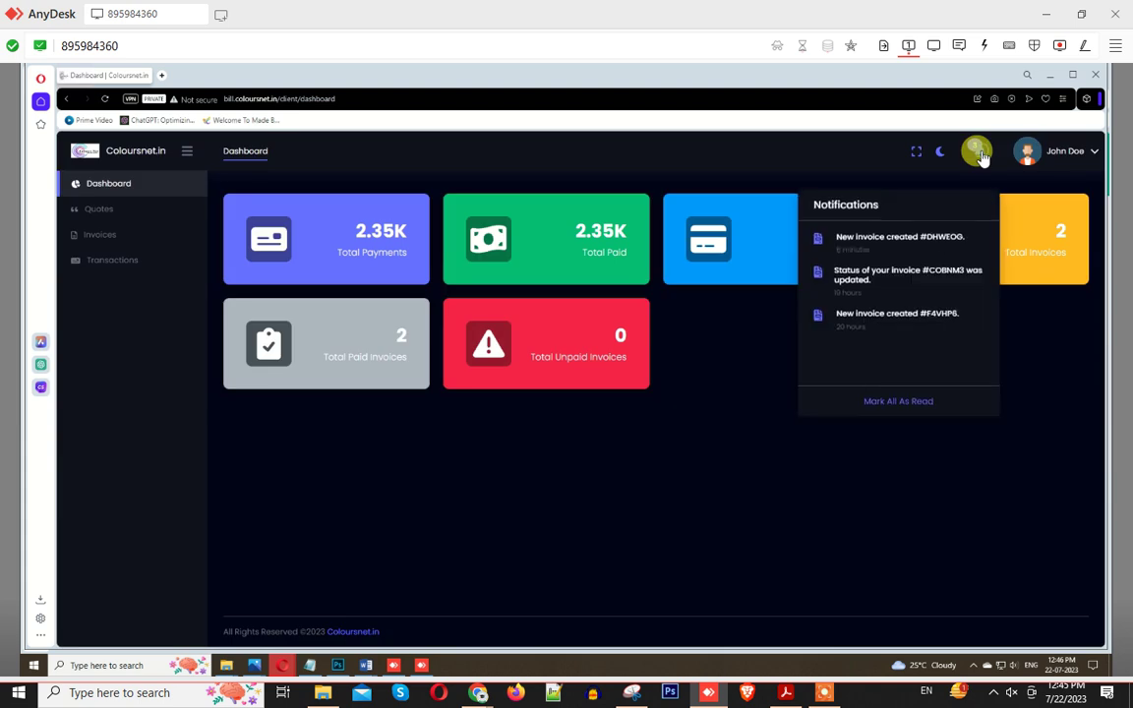
{"action": "left_click", "coordinate": [897, 380]}
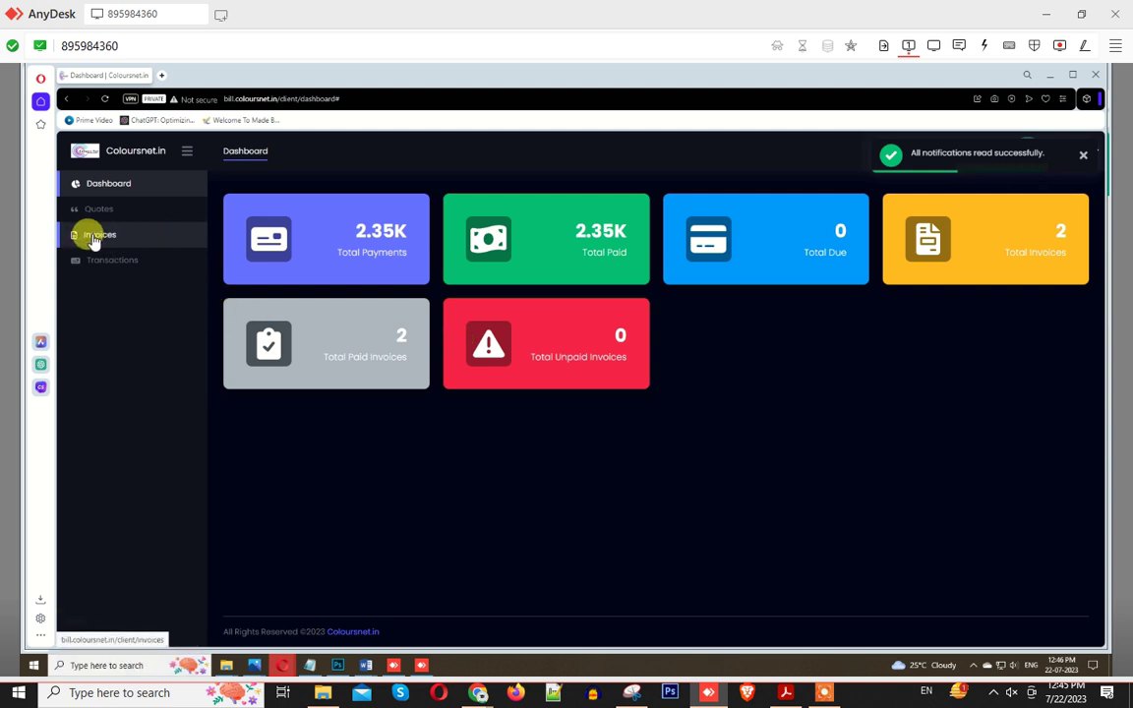
{"action": "left_click", "coordinate": [97, 212]}
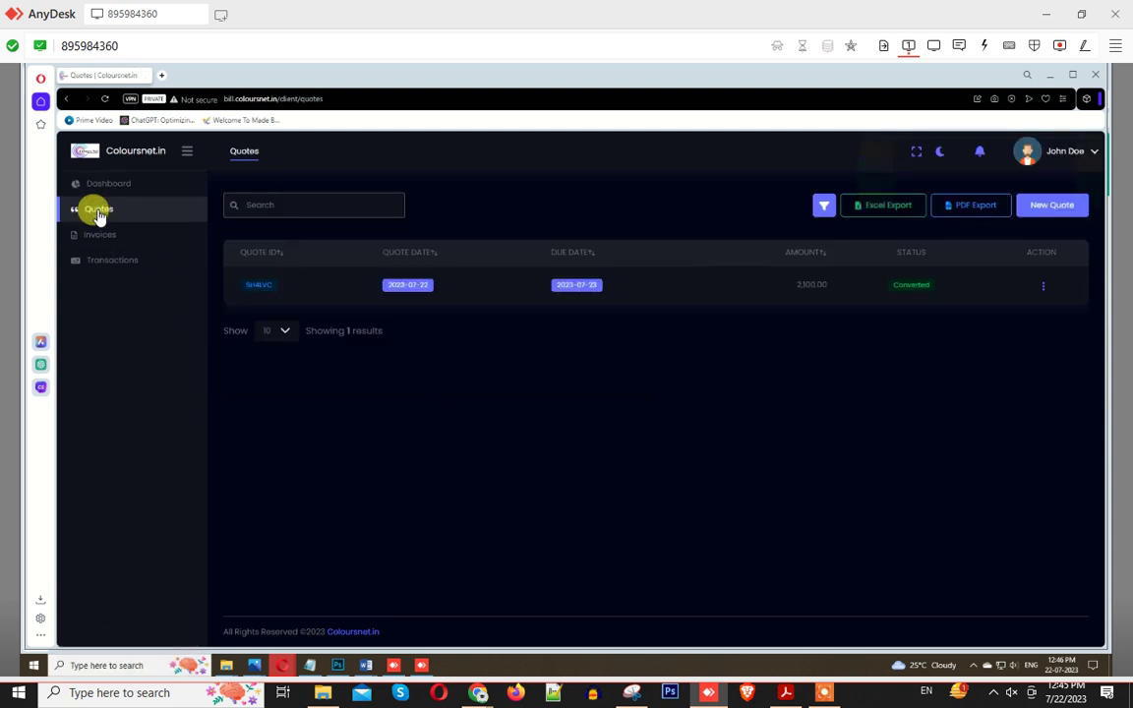
Step: Sign out of the client account and bring up the remote session window
{"action": "mouse_move", "coordinate": [709, 698]}
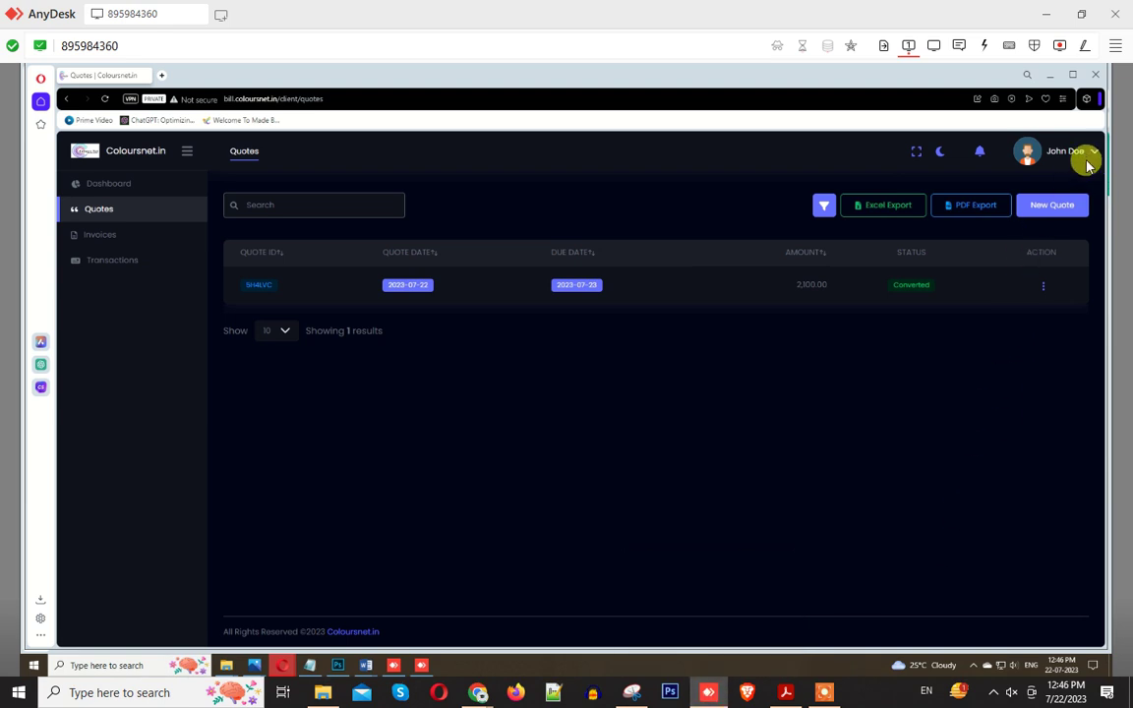
{"action": "left_click", "coordinate": [1078, 150]}
{"action": "left_click", "coordinate": [1003, 369]}
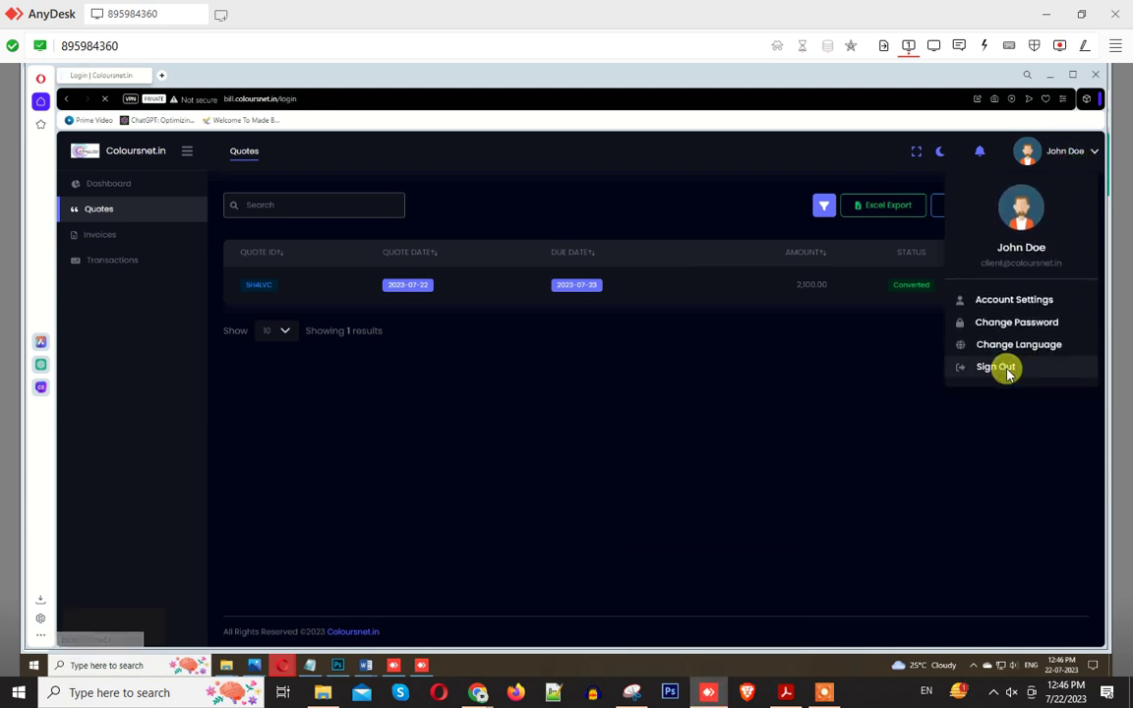
{"action": "left_click", "coordinate": [403, 609]}
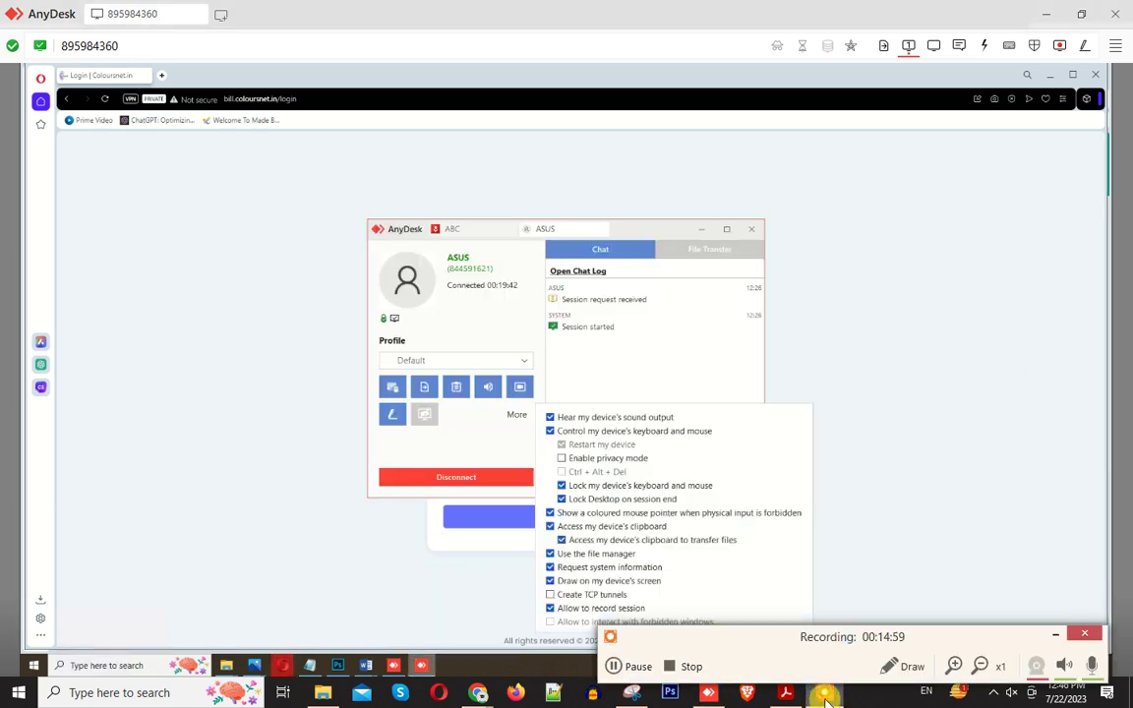